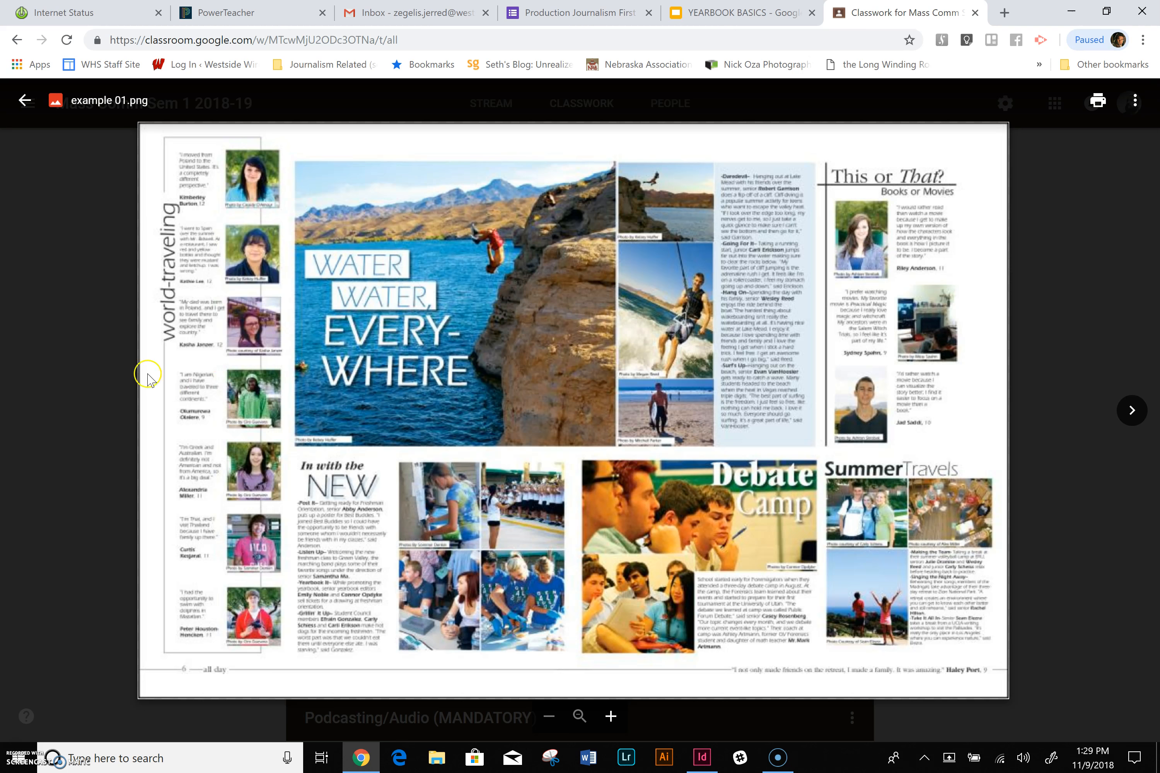
Examine the example 01.png and example 03.jpg yearbook spreads attached to the YB 02 assignment.
left_click(331, 424)
left_click(112, 368)
left_click(383, 522)
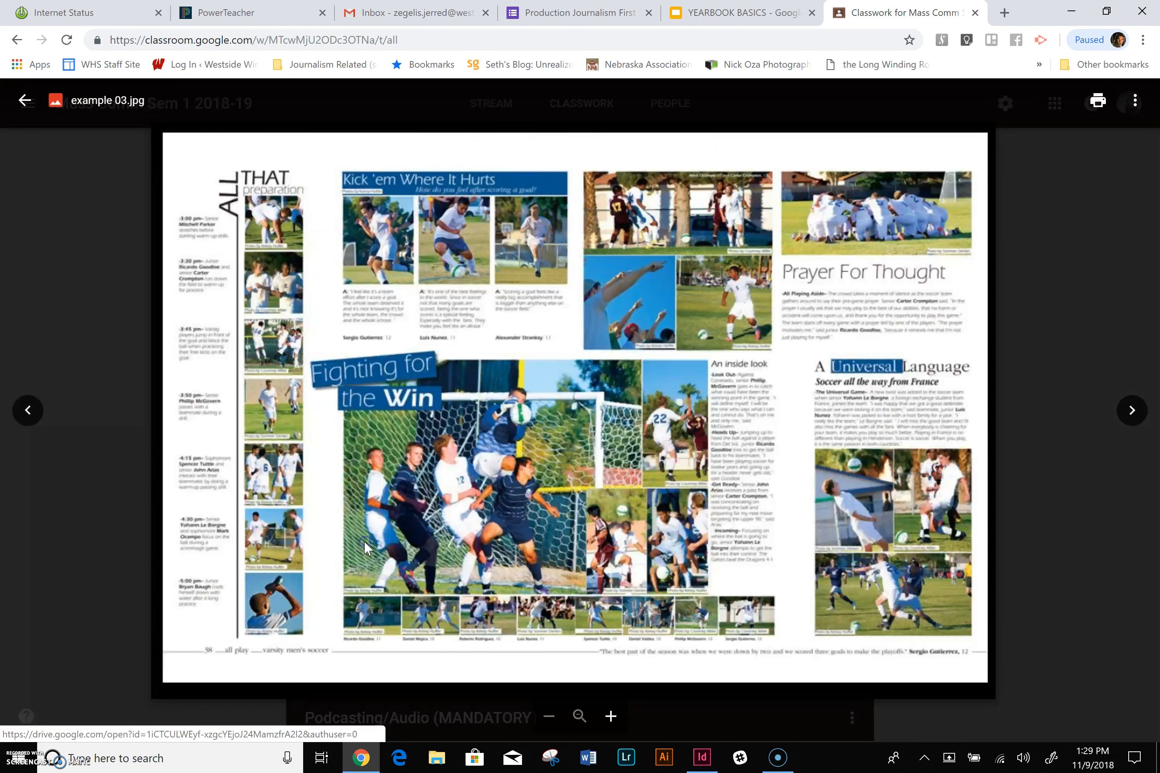
left_click(9, 374)
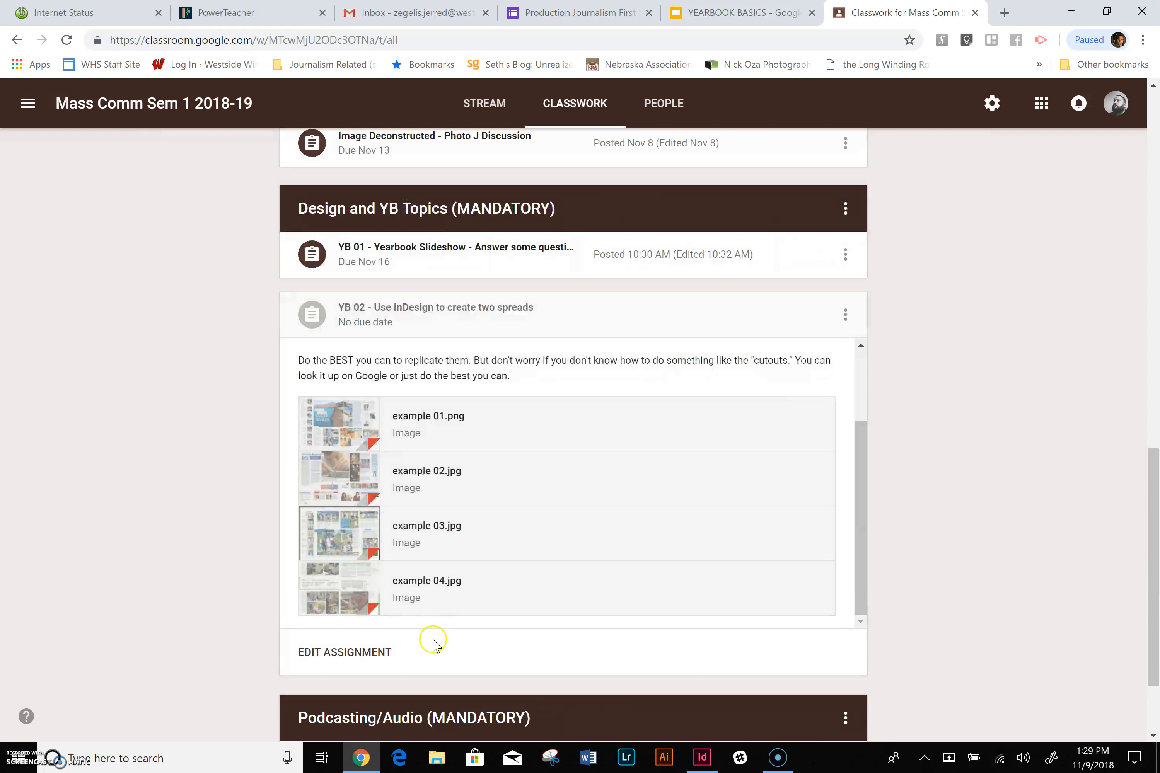
Switch to InDesign and start a new document with its units set to inches.
left_click(701, 756)
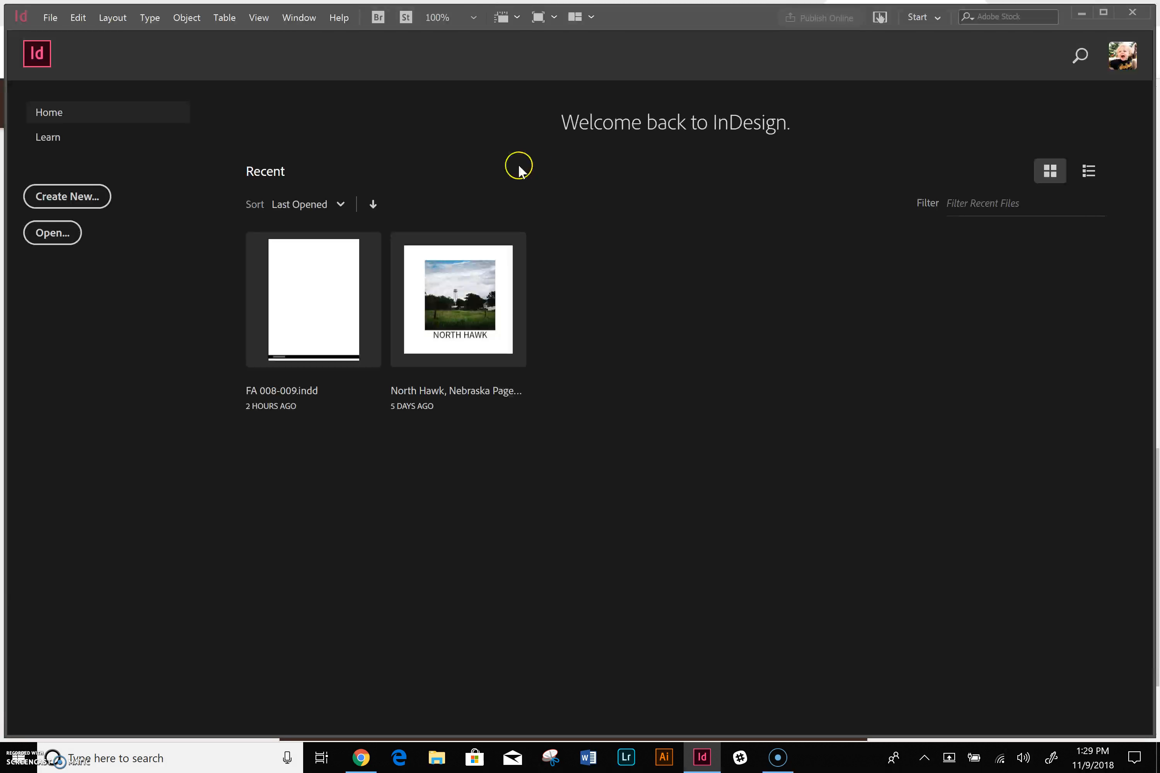
left_click(50, 17)
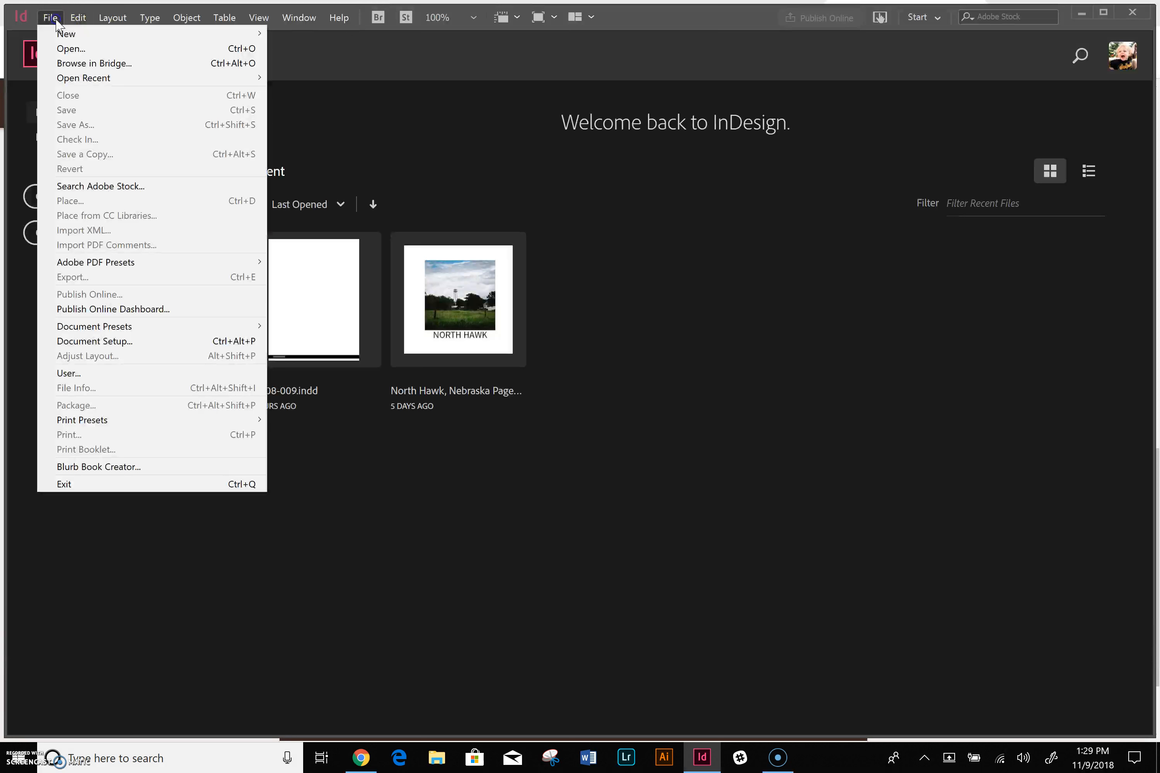
mouse_move(70, 35)
left_click(295, 34)
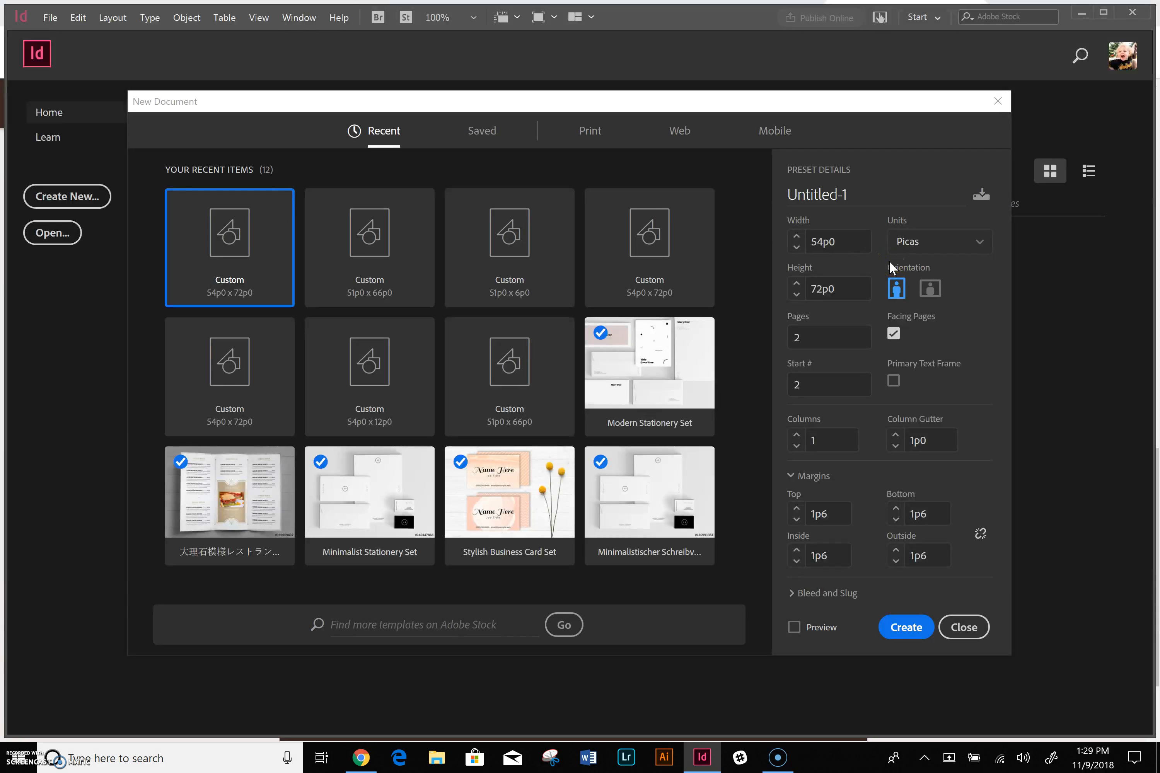
left_click(937, 249)
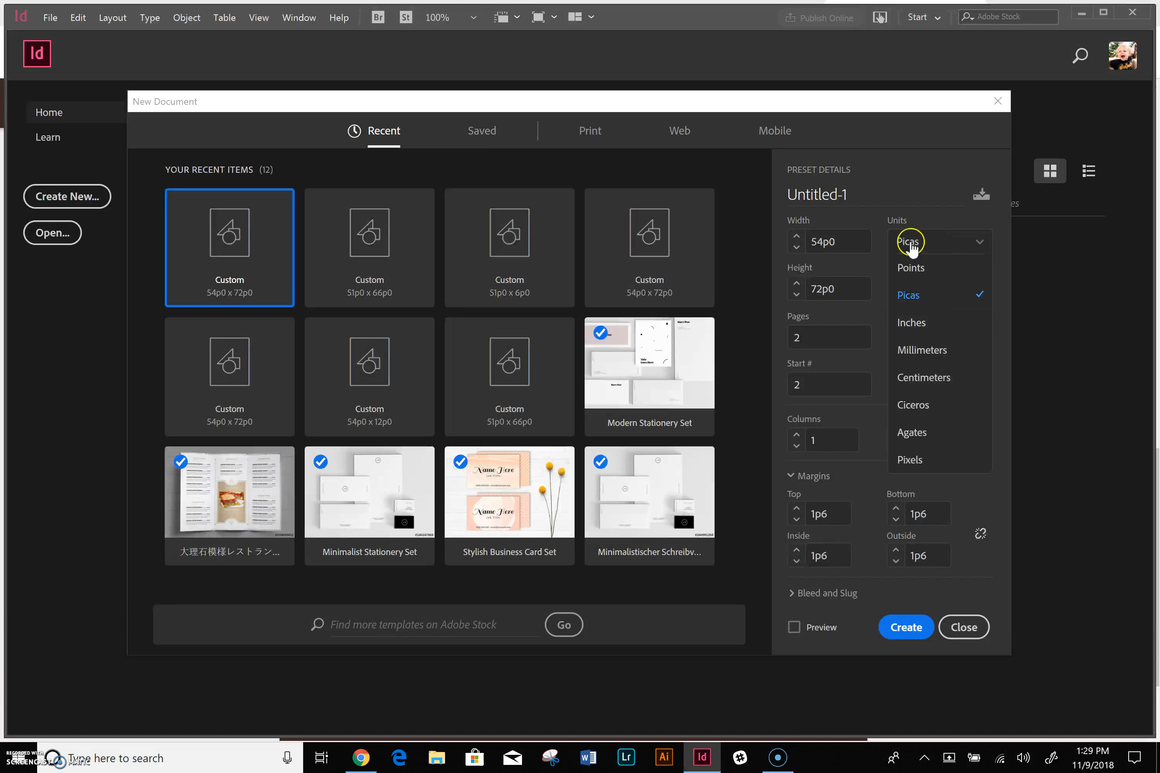
left_click(926, 325)
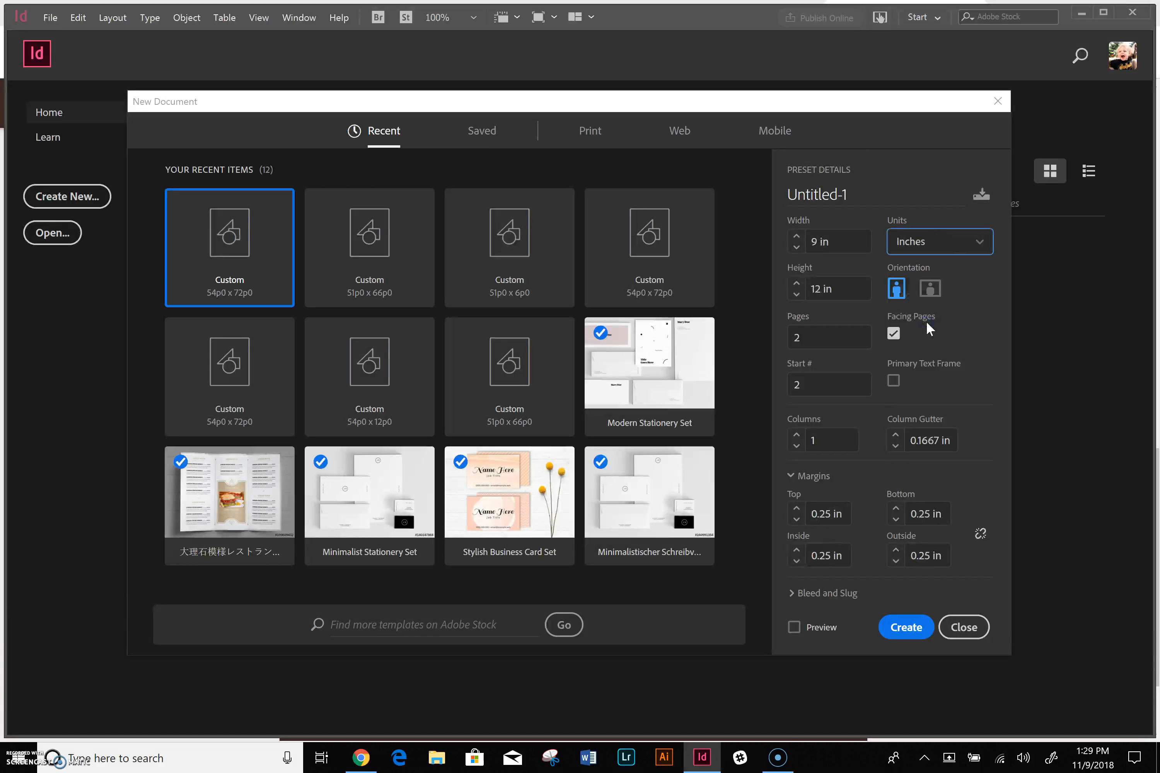
Create the facing-pages document at 9 by 12 in with 2 pages, start number 2 and 0.25 in margins.
double_click(817, 242)
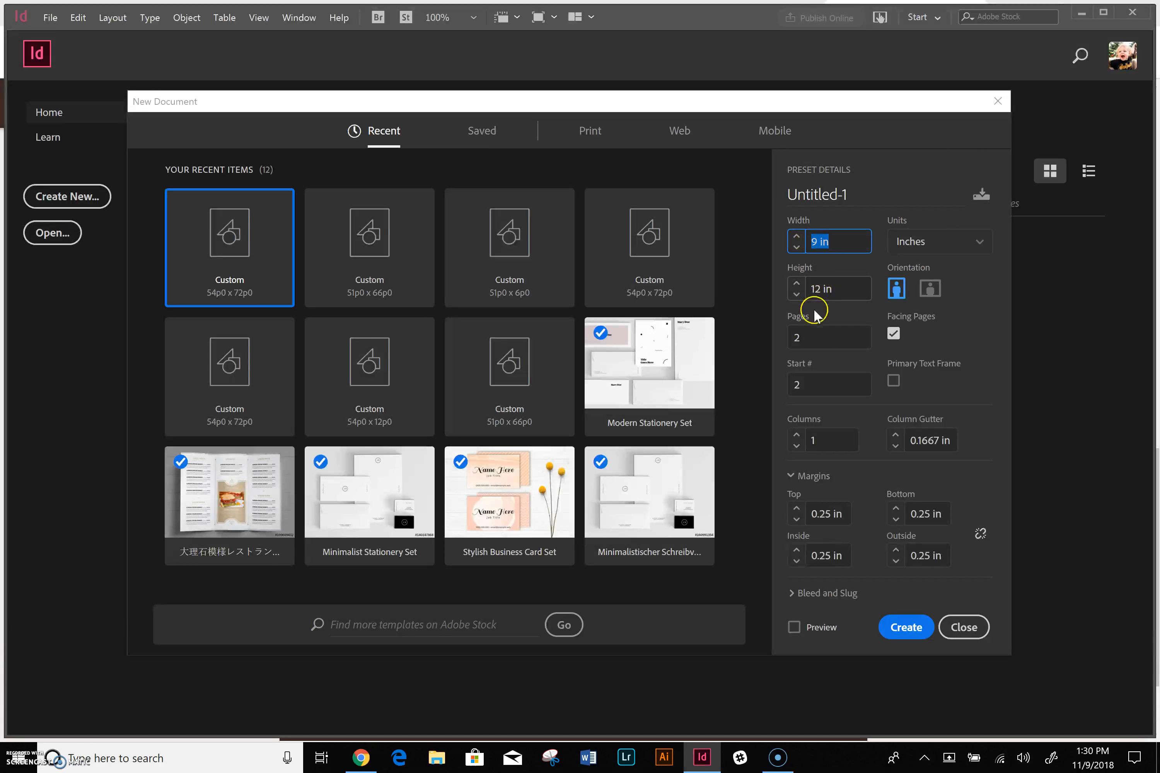
double_click(790, 337)
double_click(798, 384)
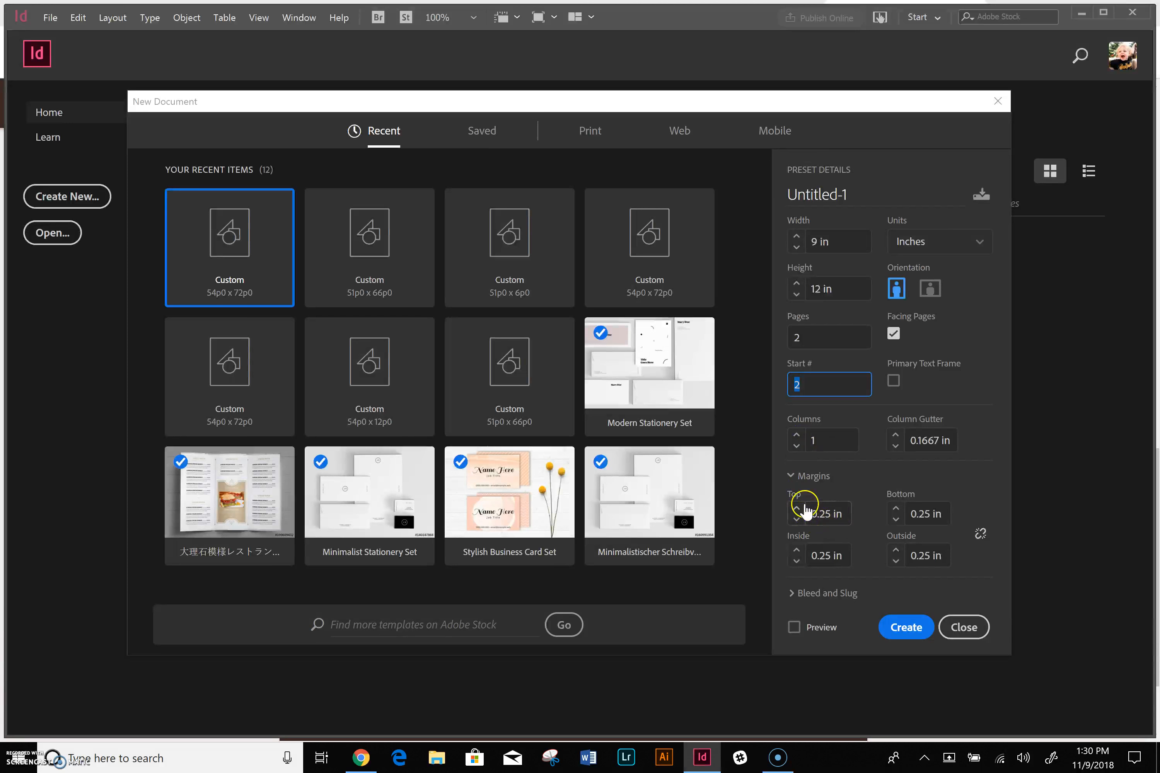
left_click(797, 519)
left_click(796, 520)
left_click(907, 633)
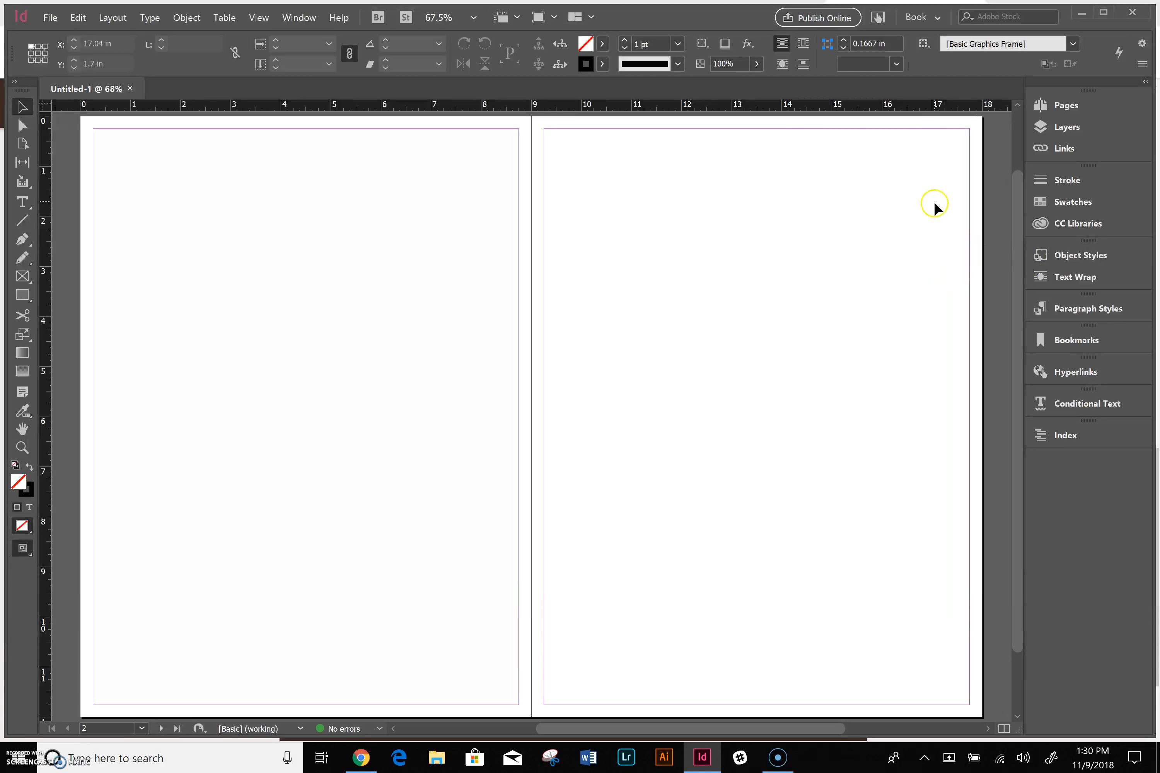
Fit the whole two-page spread in the window and maximize the program window.
scroll(813, 358, "up", 3)
scroll(823, 368, "down", 2)
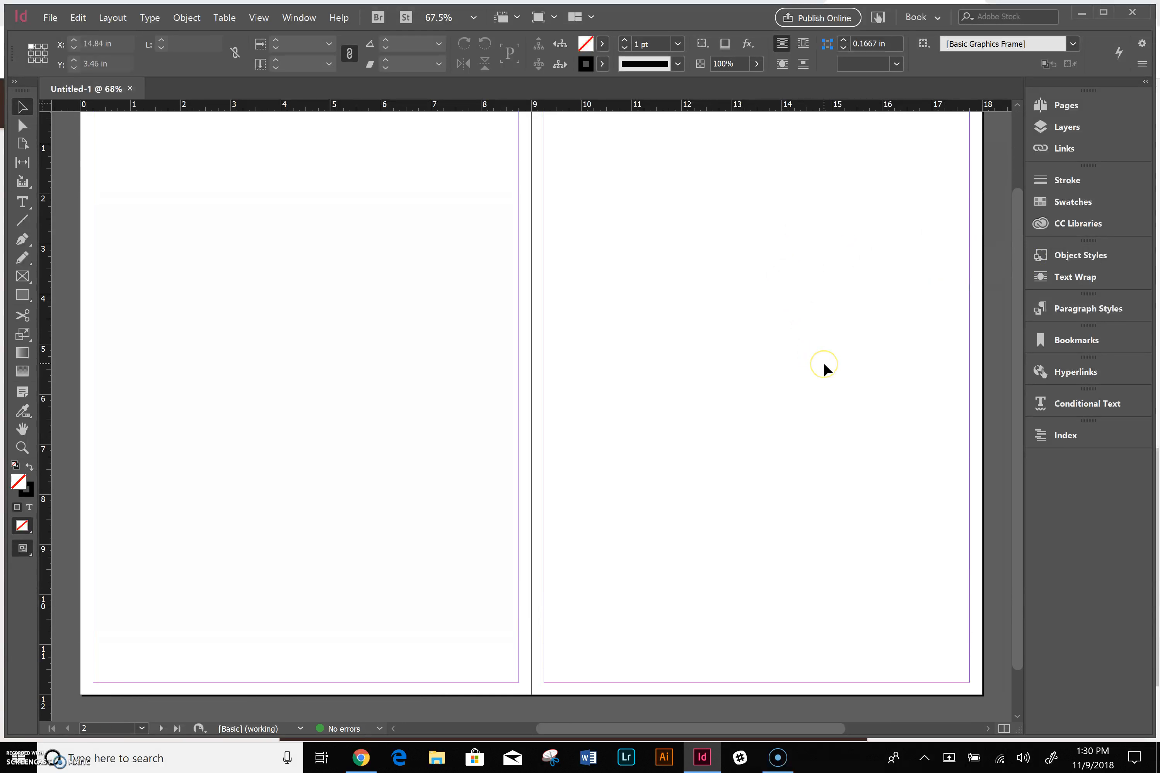
scroll(823, 368, "up", 2)
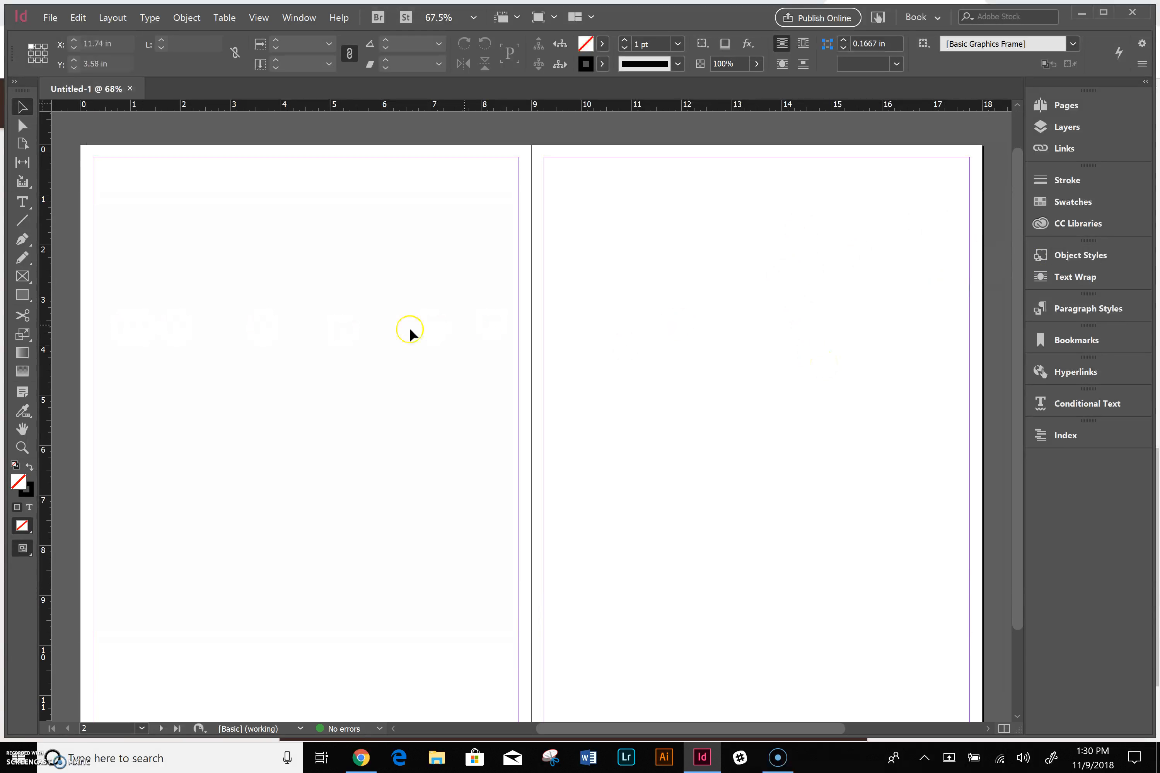
left_click_drag(1018, 639, 636, 729)
scroll(815, 551, "down", 1)
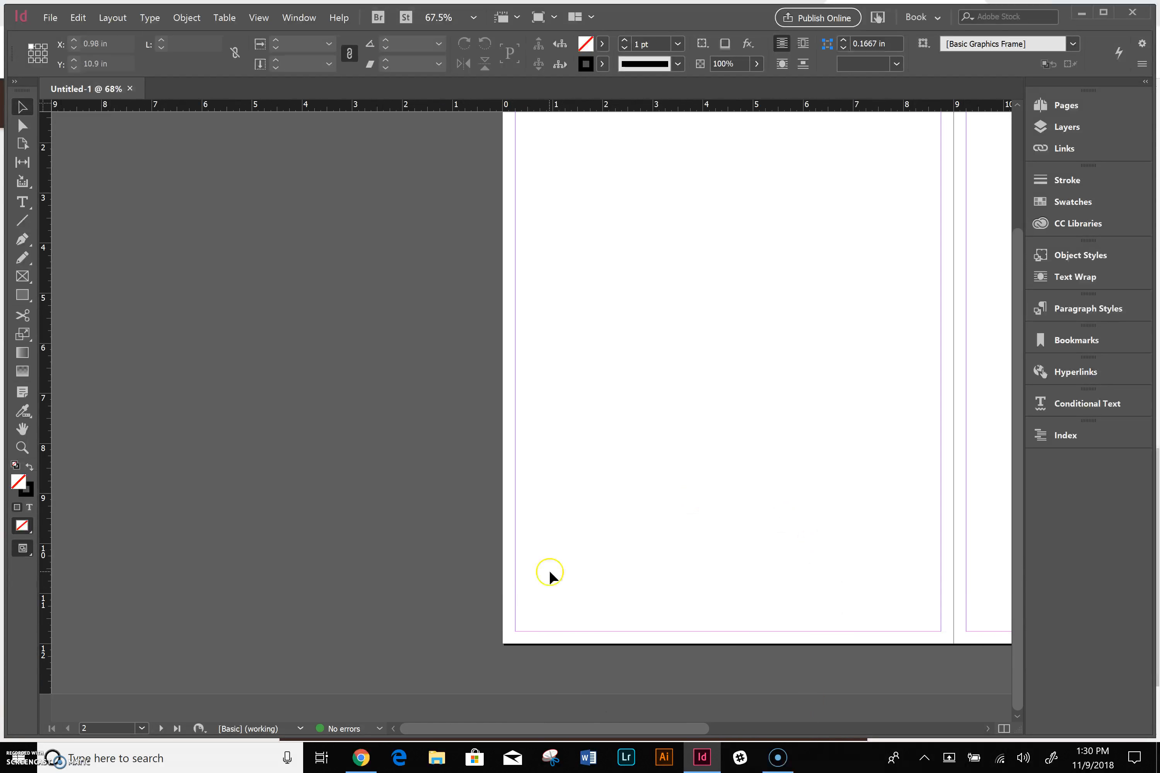
left_click(258, 18)
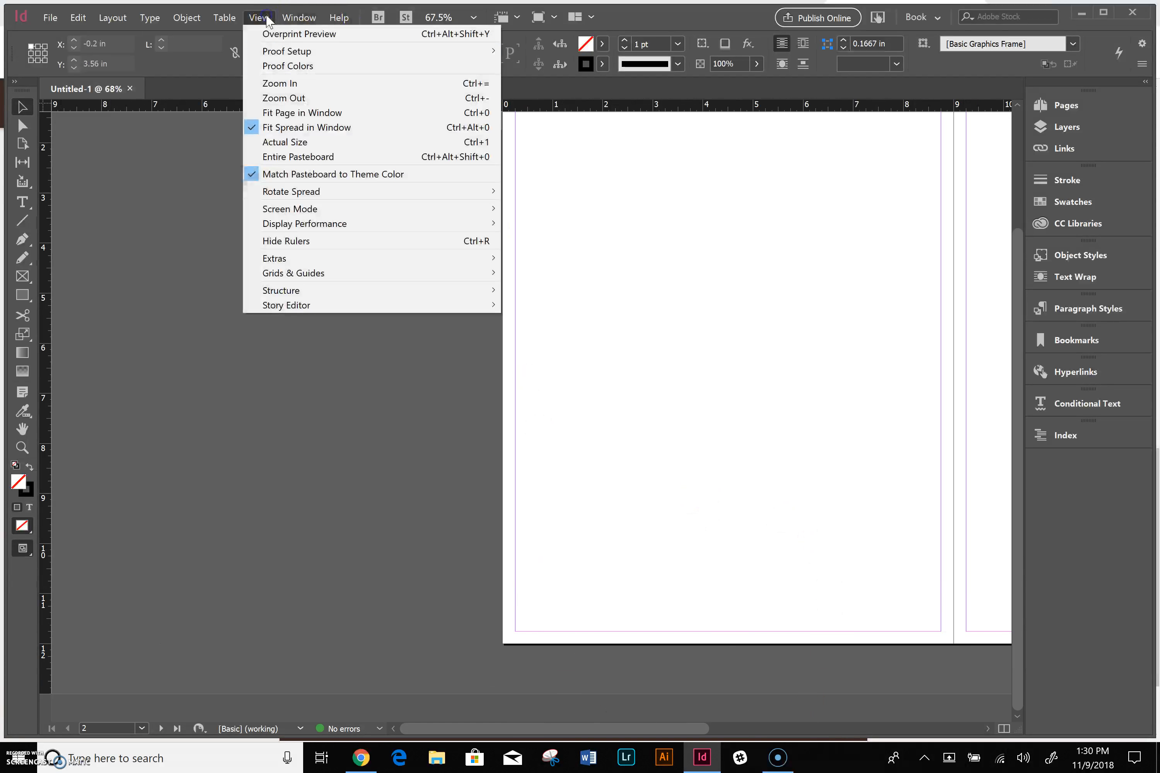
left_click(311, 128)
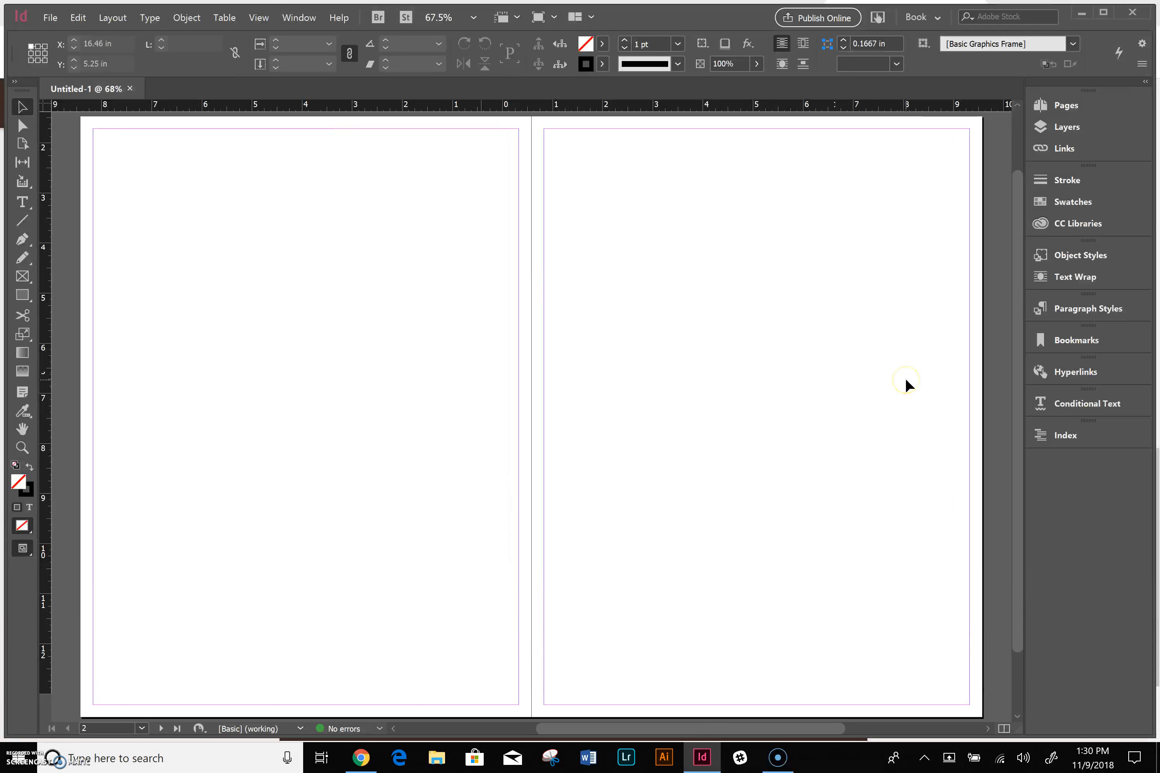
left_click(1103, 12)
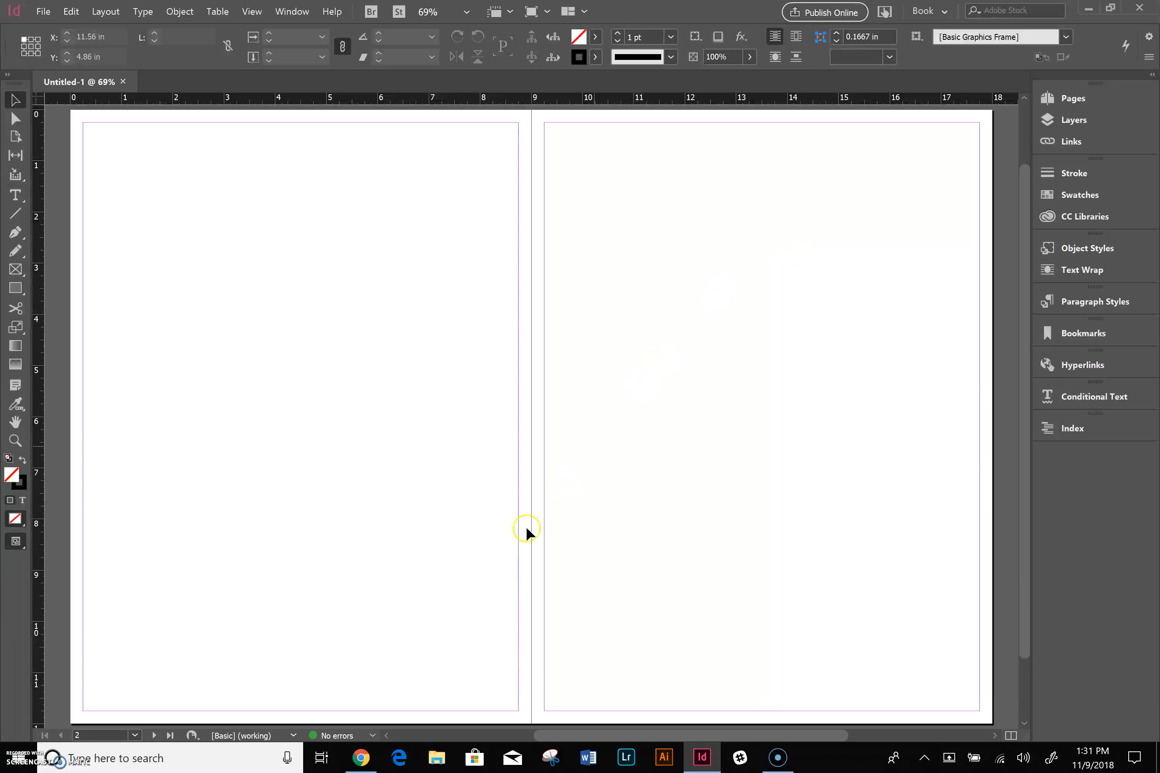
Switch to Chrome, examine the example 01.png spread layout, and return to InDesign.
left_click(347, 761)
left_click(340, 428)
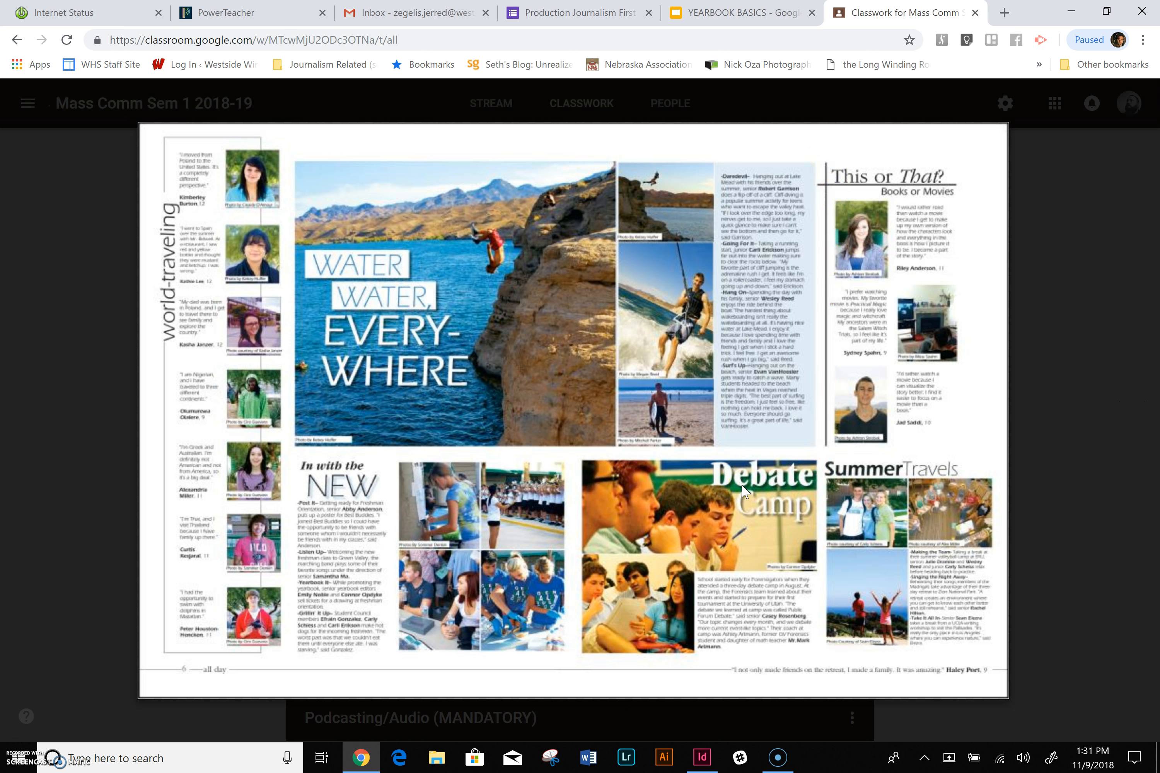
left_click(70, 181)
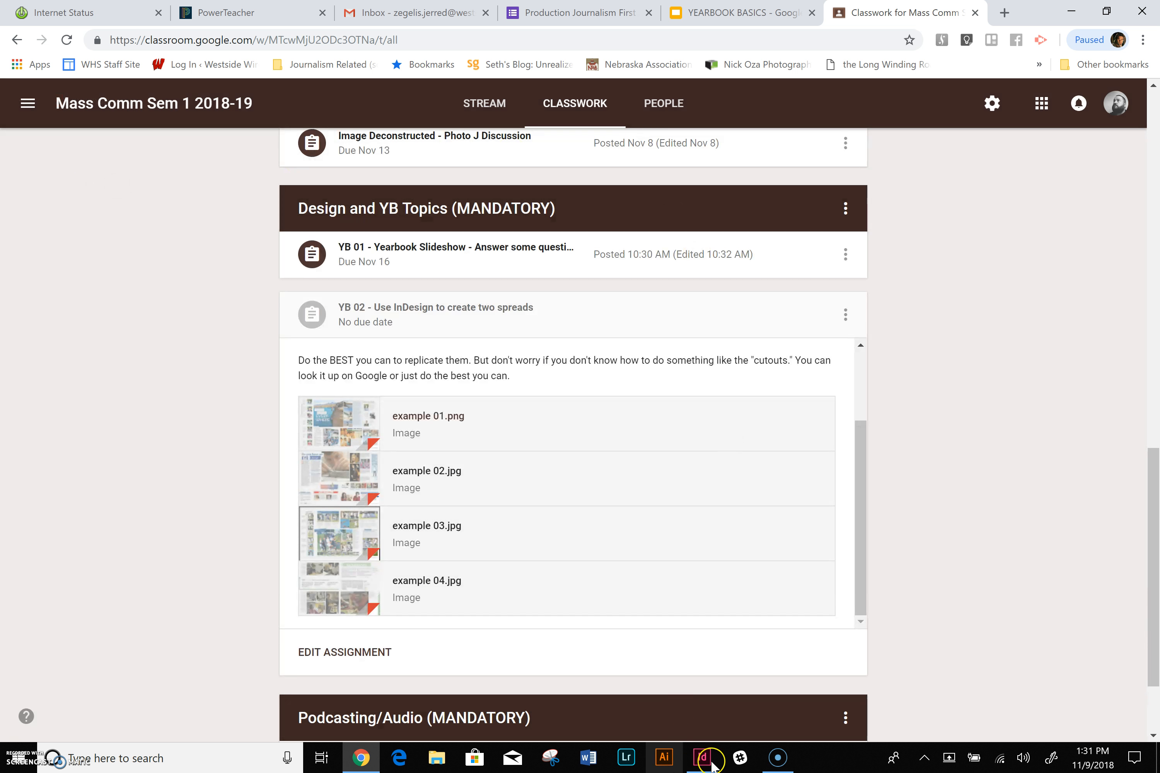
left_click(688, 767)
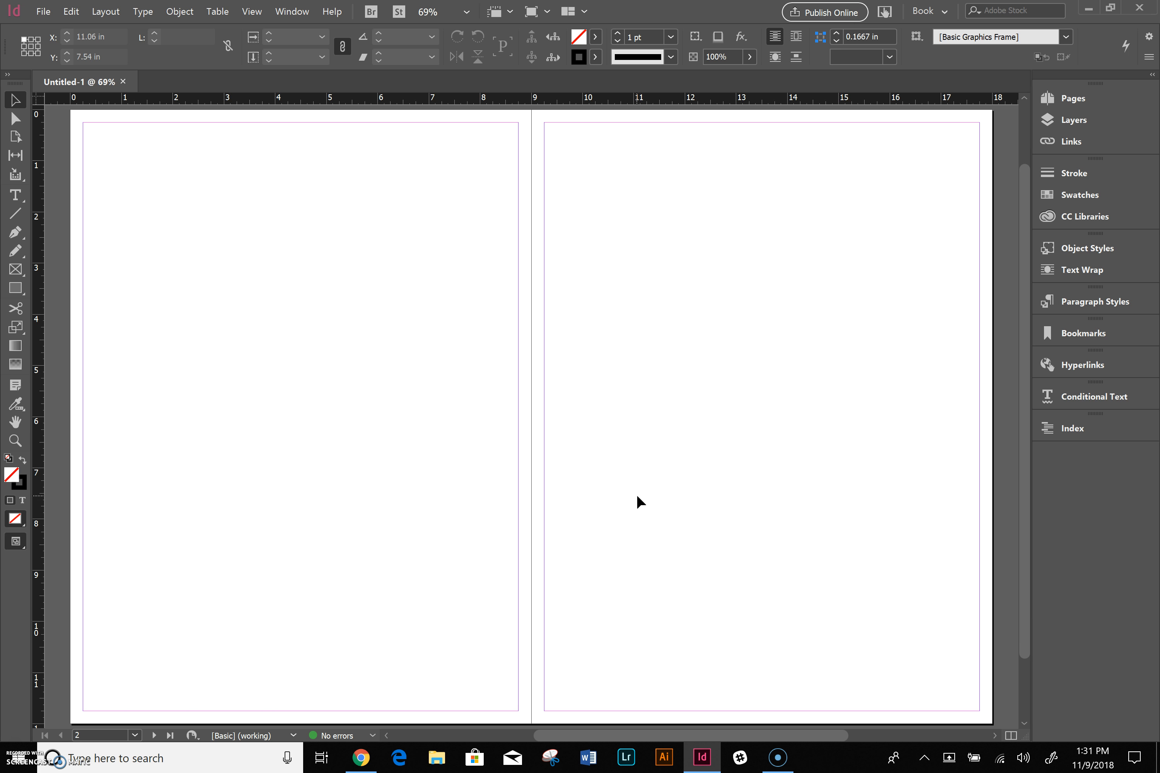
Zoom the blank spread in and out and fit the whole spread back into view.
left_click(252, 11)
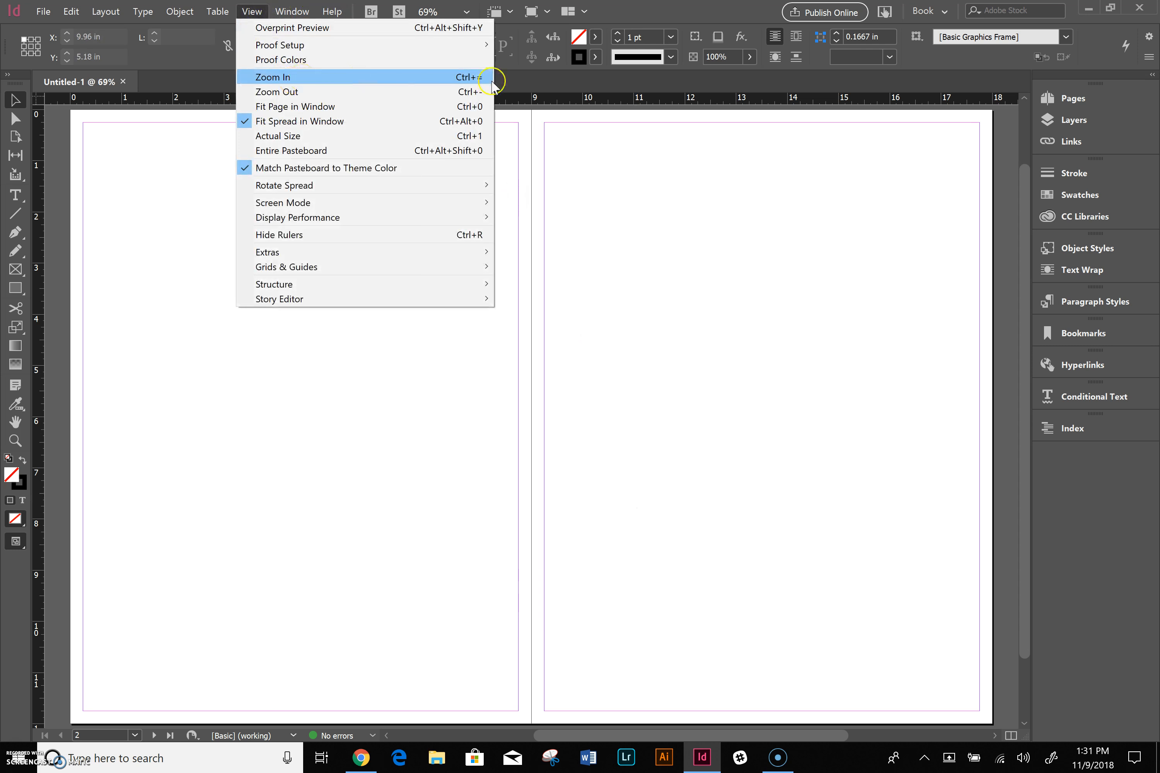
left_click(469, 77)
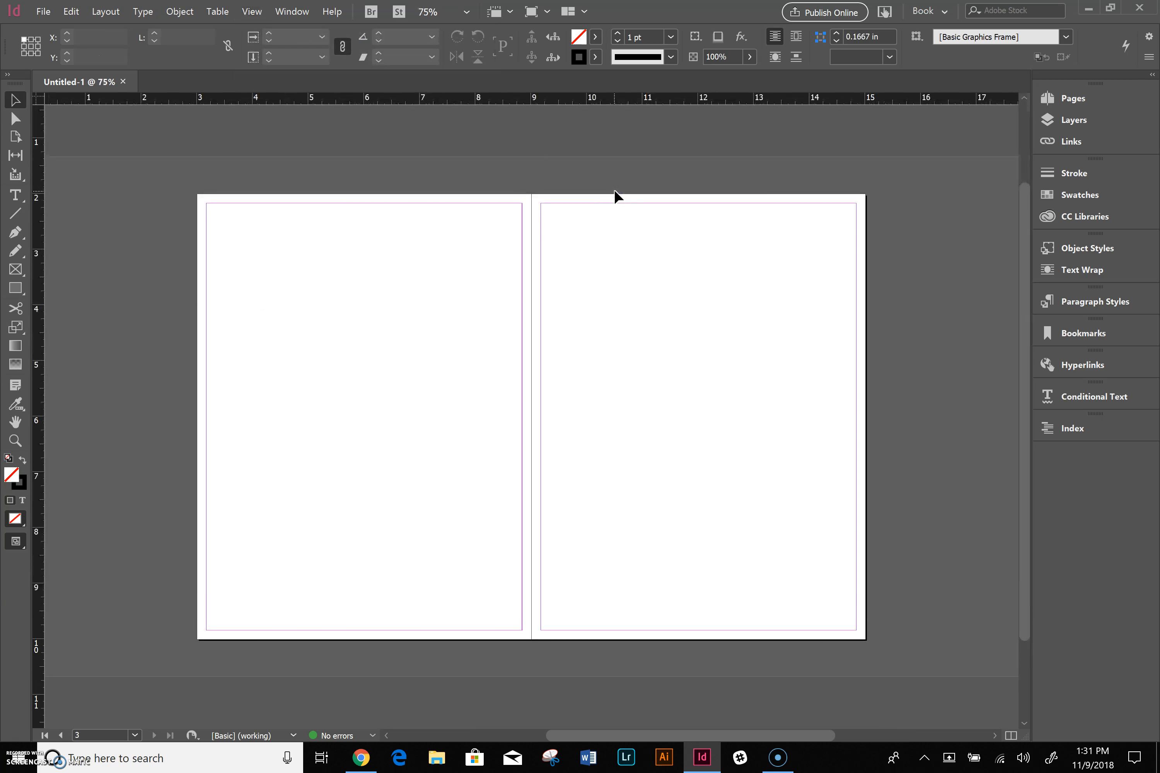
key("ctrl+minus")
key("ctrl+minus")
key("ctrl+minus")
key("ctrl+minus")
key("ctrl+equal")
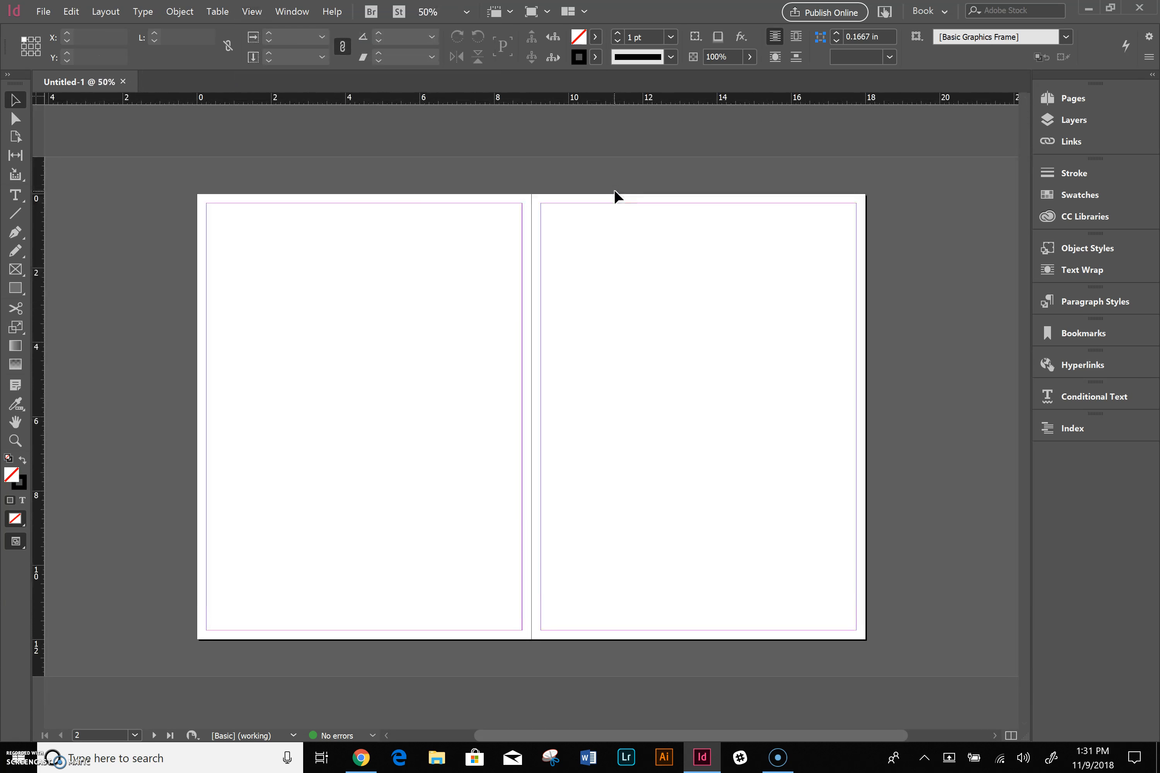
key("ctrl+minus")
key("ctrl+equal")
key("ctrl+equal")
left_click(251, 11)
left_click(322, 122)
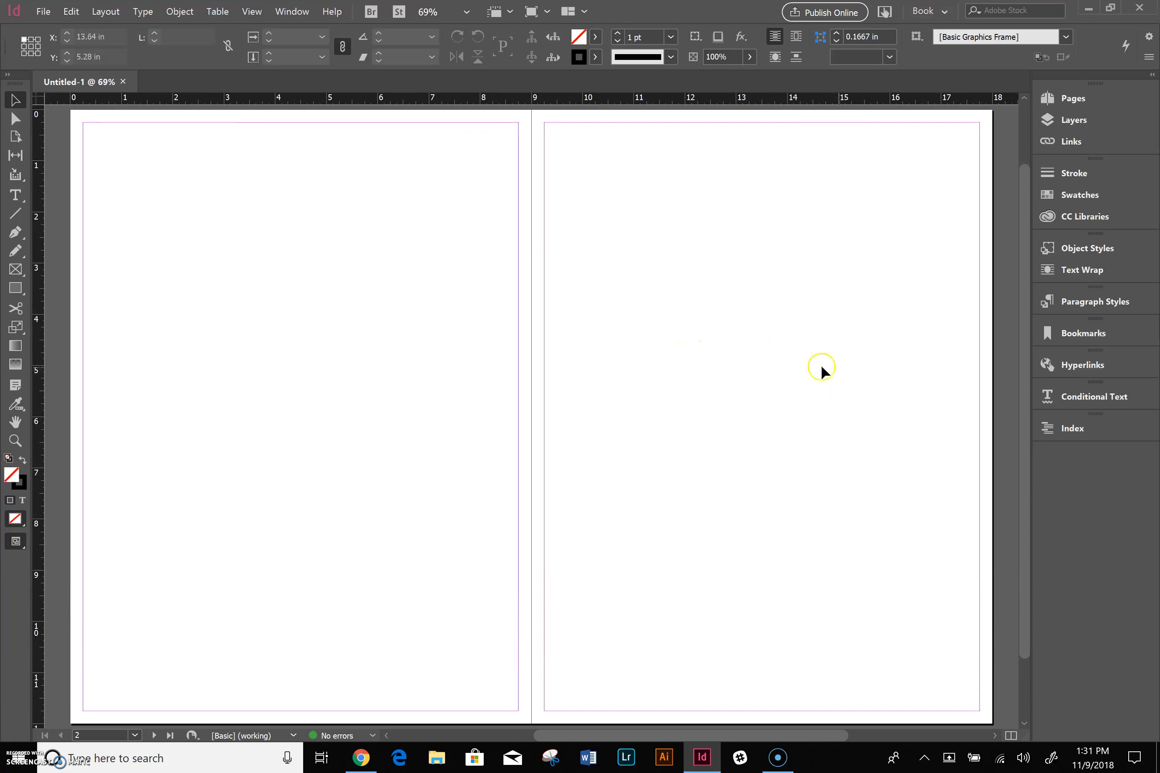
Draw a full-height rectangular image frame about 7.63 by 12 in across the gutter and move it to about X 6.62 in.
left_click(14, 270)
left_click(14, 270)
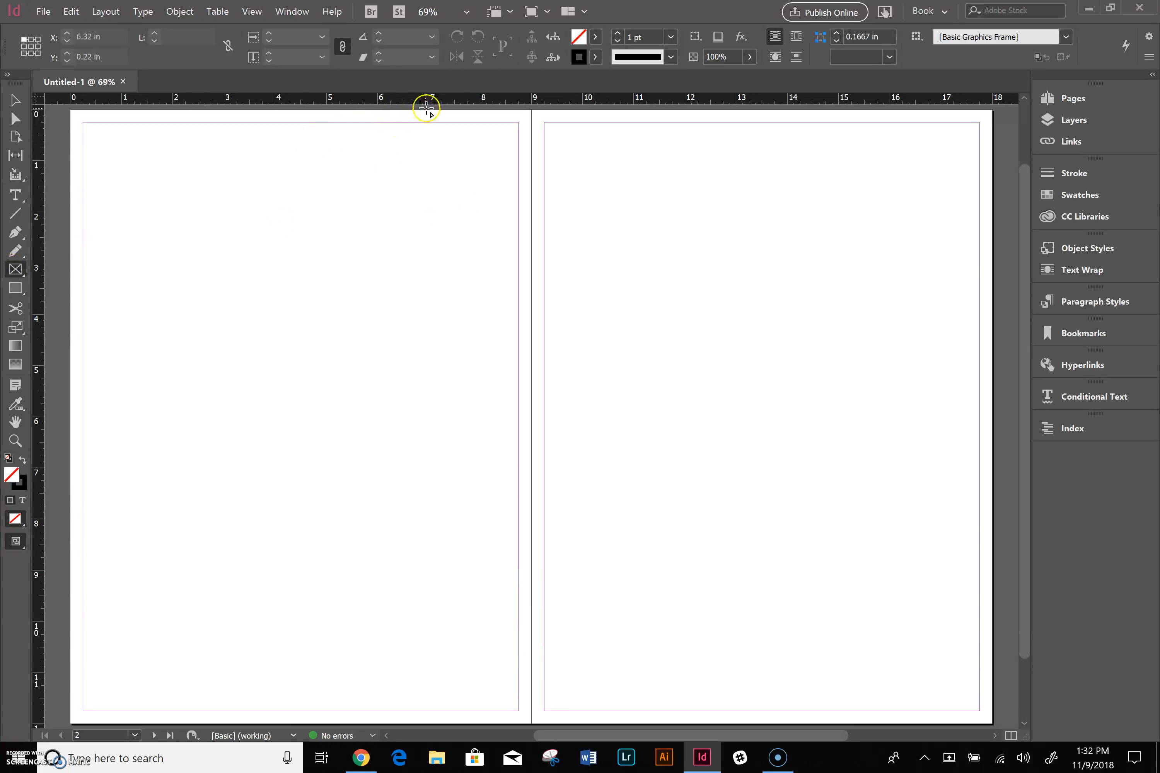
left_click_drag(435, 109, 826, 721)
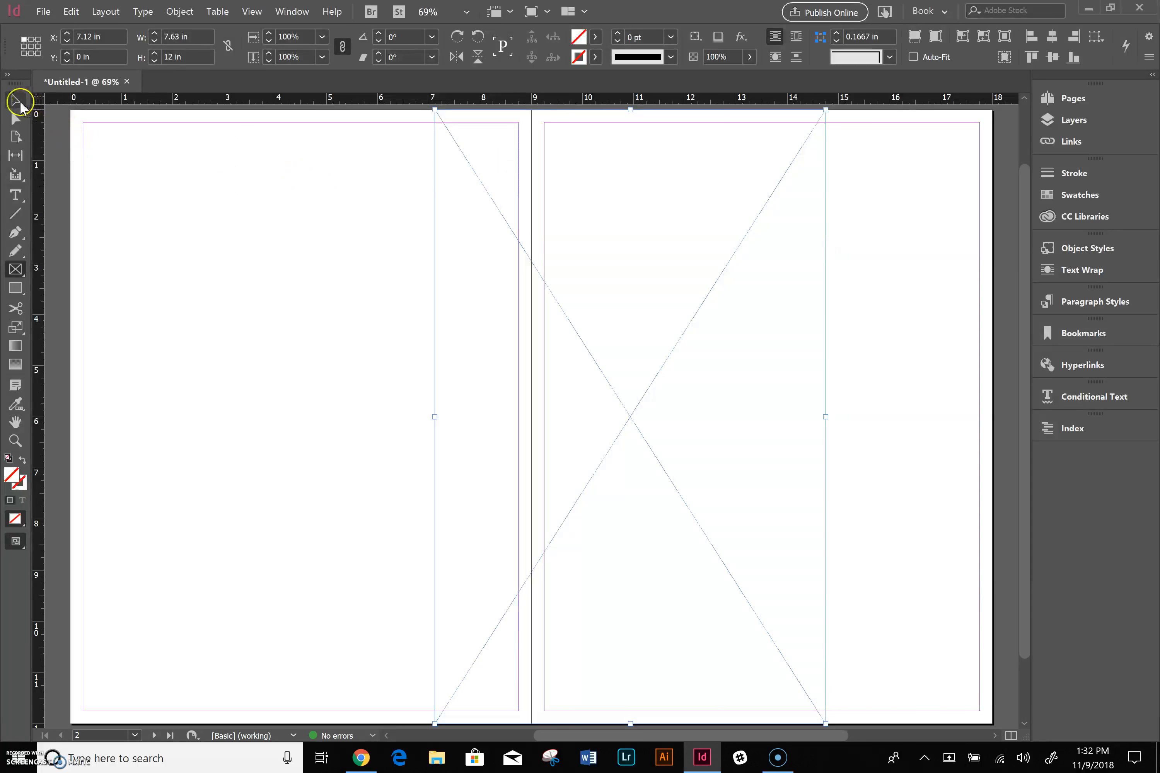
left_click(18, 102)
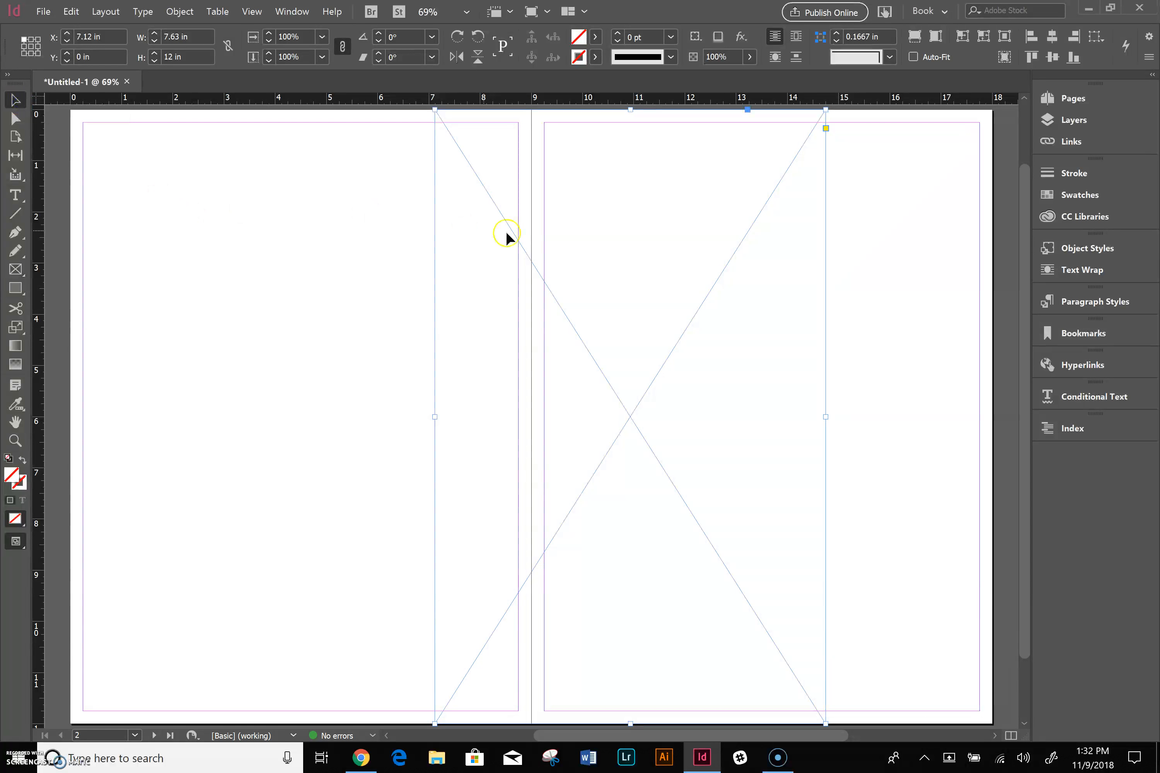
left_click_drag(487, 193, 498, 228)
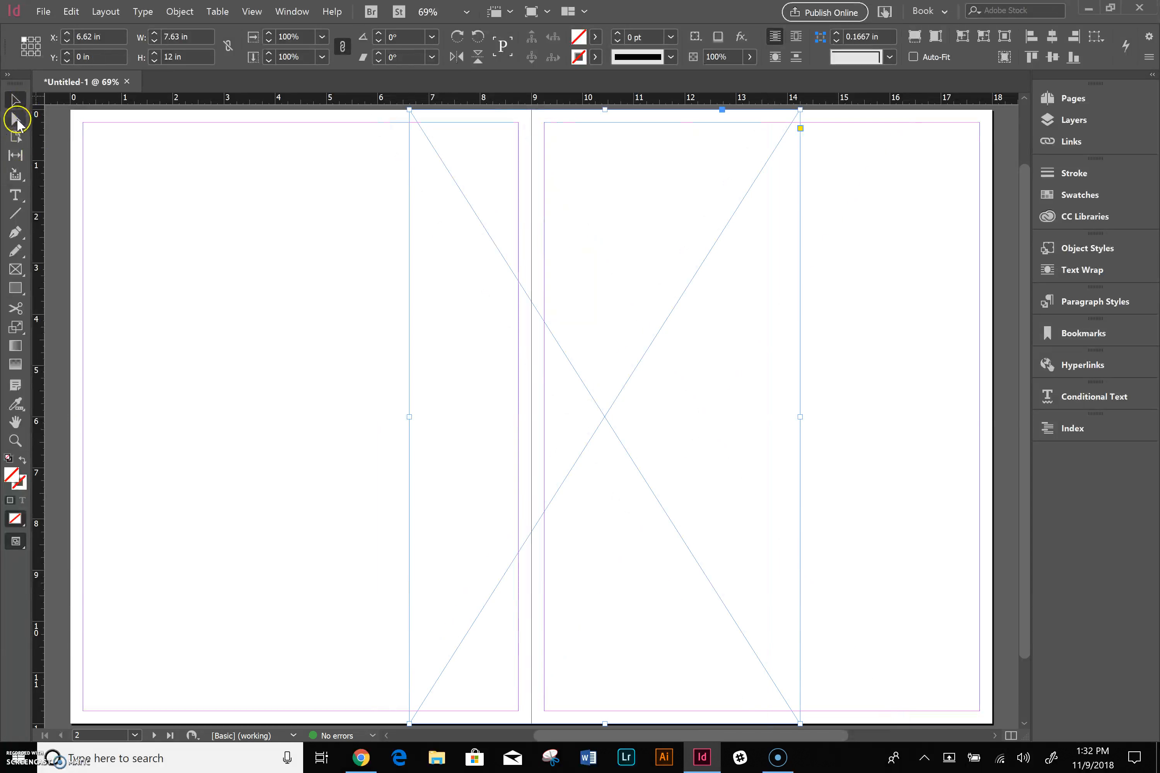
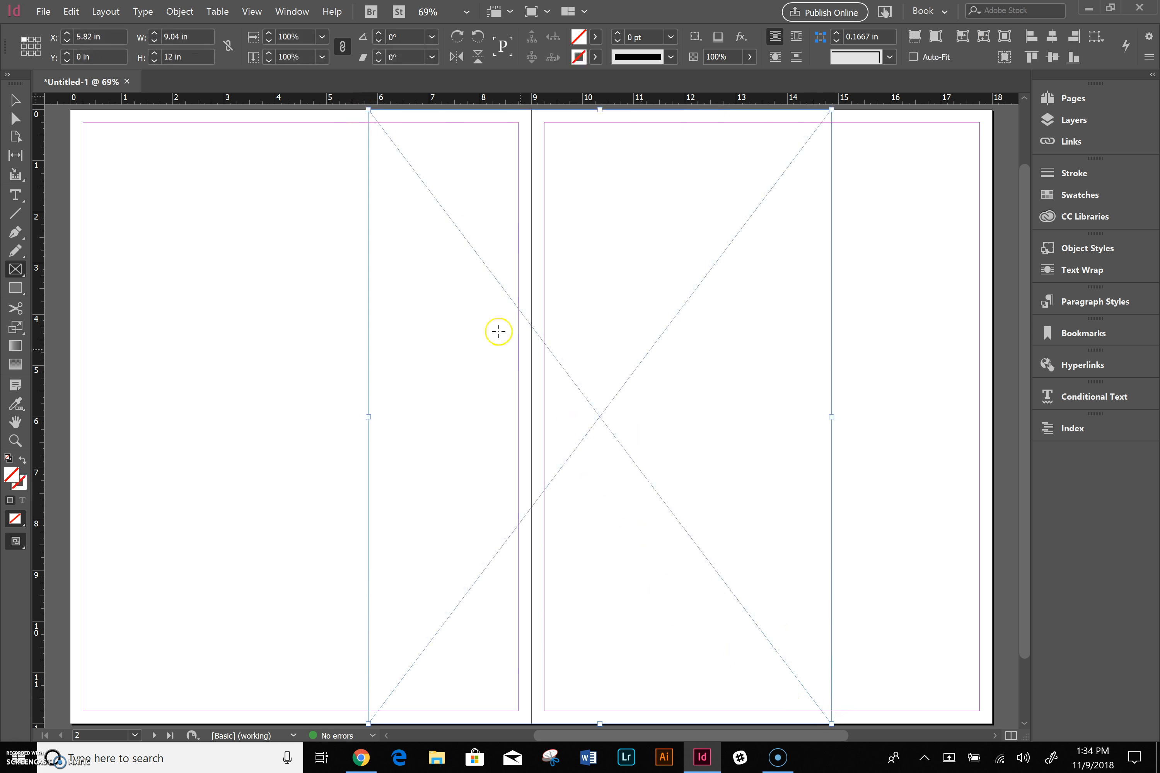
Place the photo DSCF6730 from the Fall shots random 2018 folder into the selected frame.
left_click(43, 11)
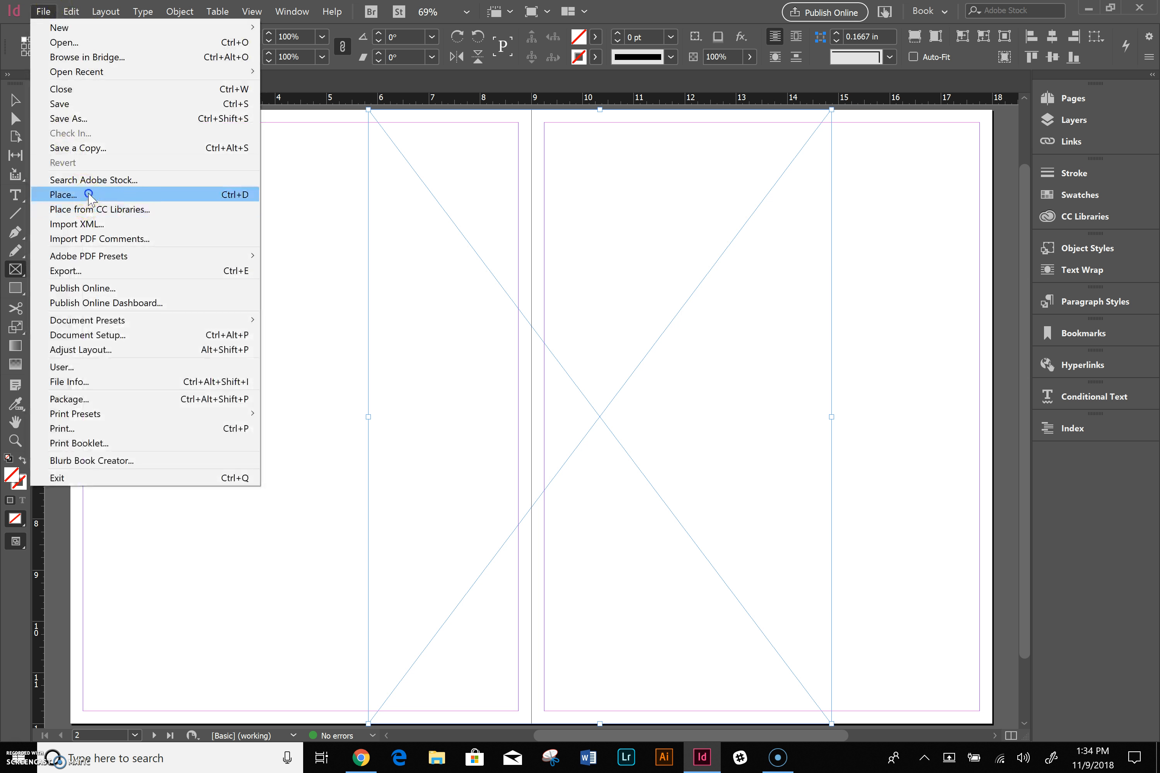
left_click(86, 191)
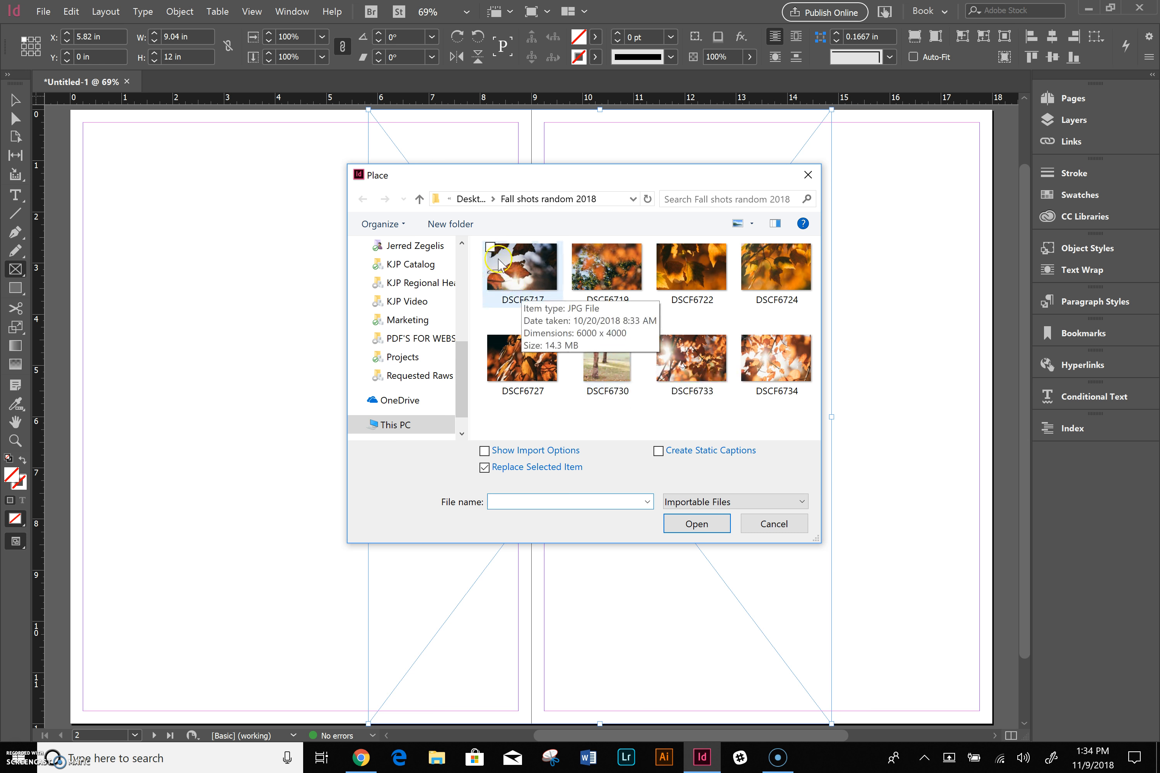
double_click(606, 361)
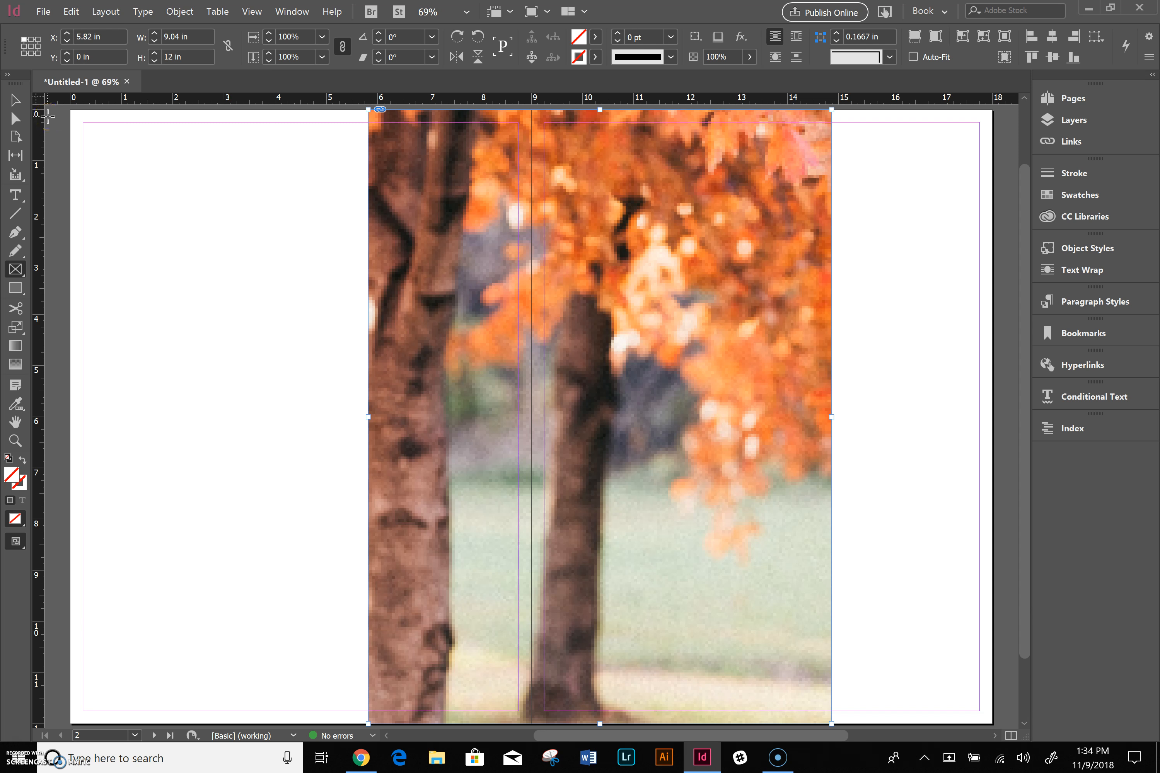
Move the photo frame to about X 5.96 in and reposition the image inside it to show both tree trunks.
left_click(15, 100)
left_click_drag(435, 210, 358, 304)
left_click(16, 120)
left_click(528, 253)
left_click_drag(479, 336, 603, 305)
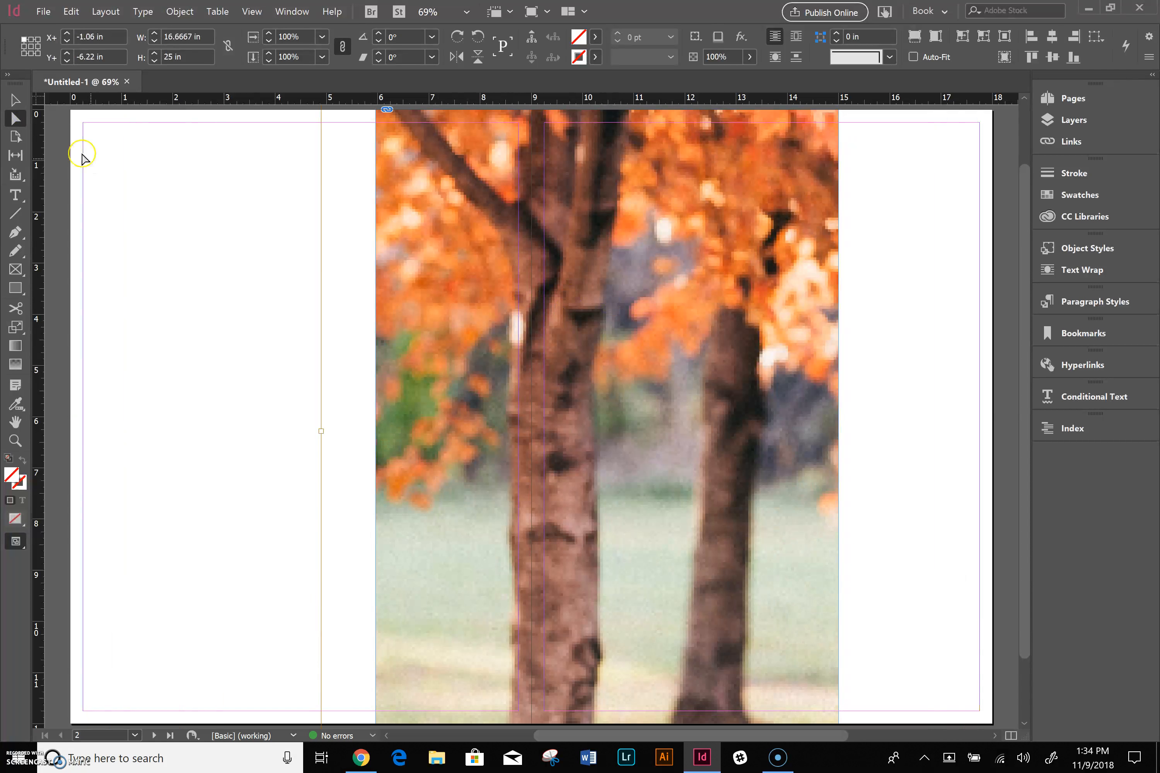
Deselect the image content and select the photo's whole frame.
left_click(14, 100)
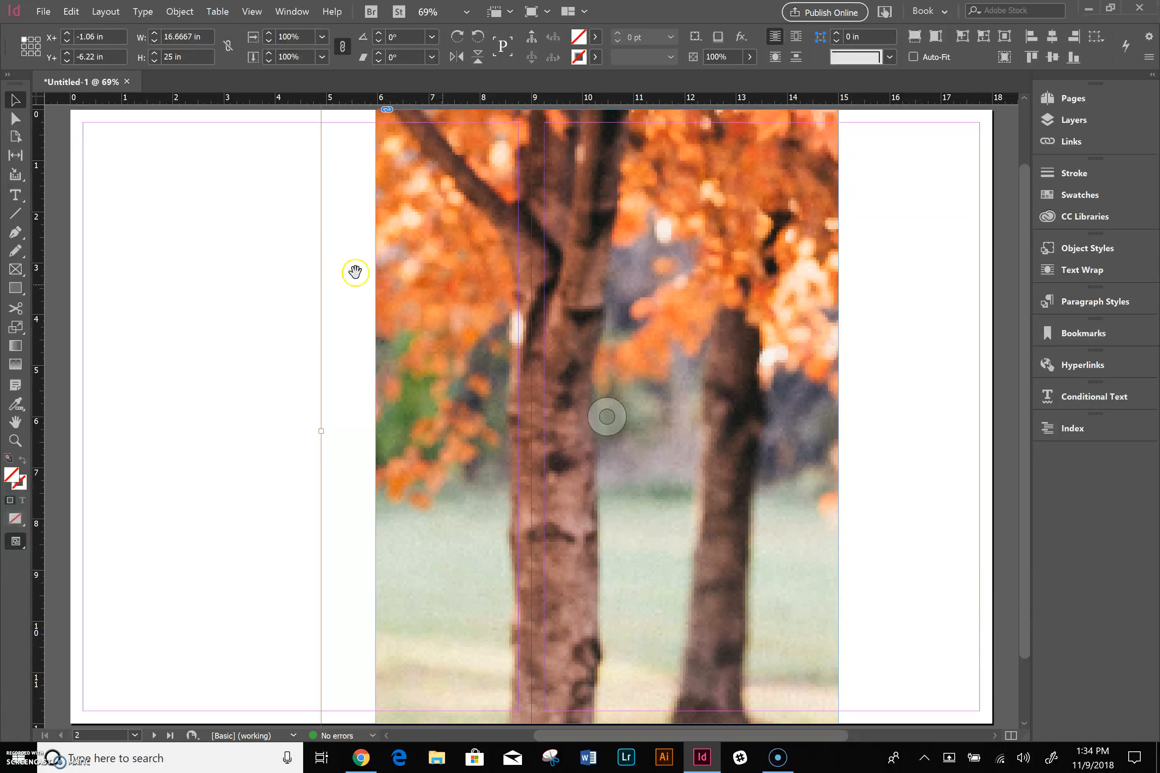
left_click(175, 243)
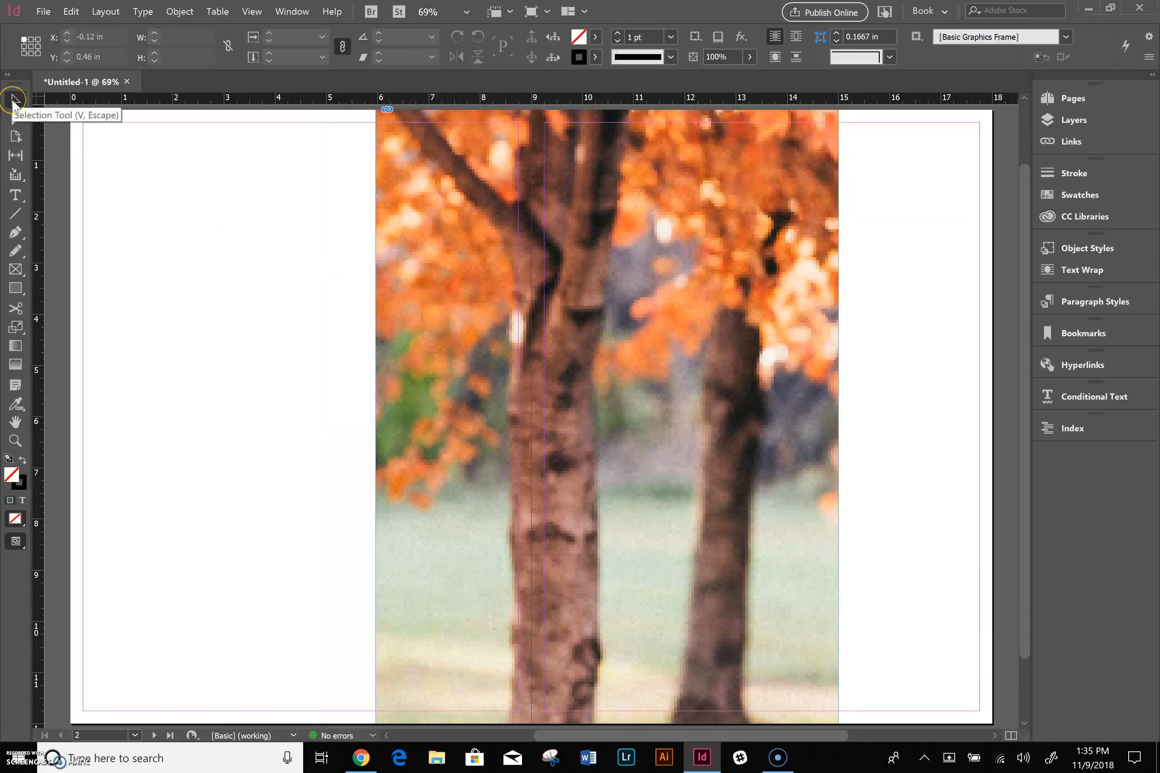
left_click(502, 265)
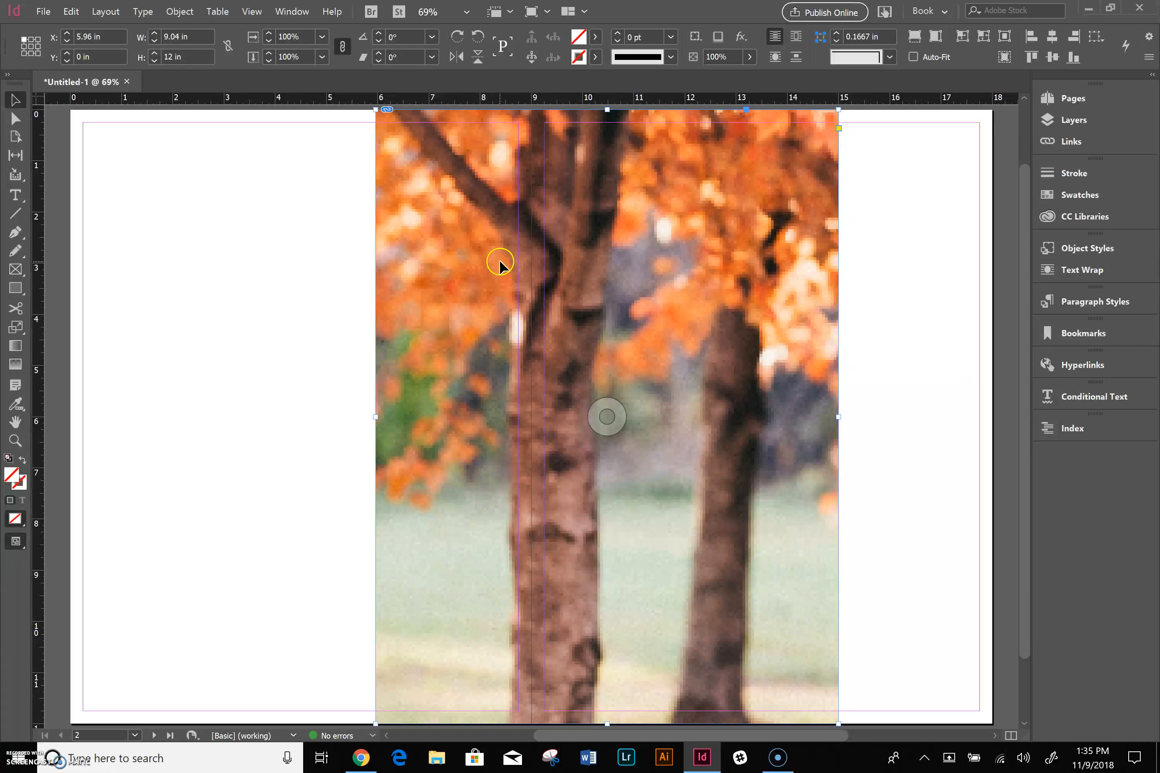
Fit the tree photo to its selected frame with Fill Frame Proportionally.
right_click(501, 266)
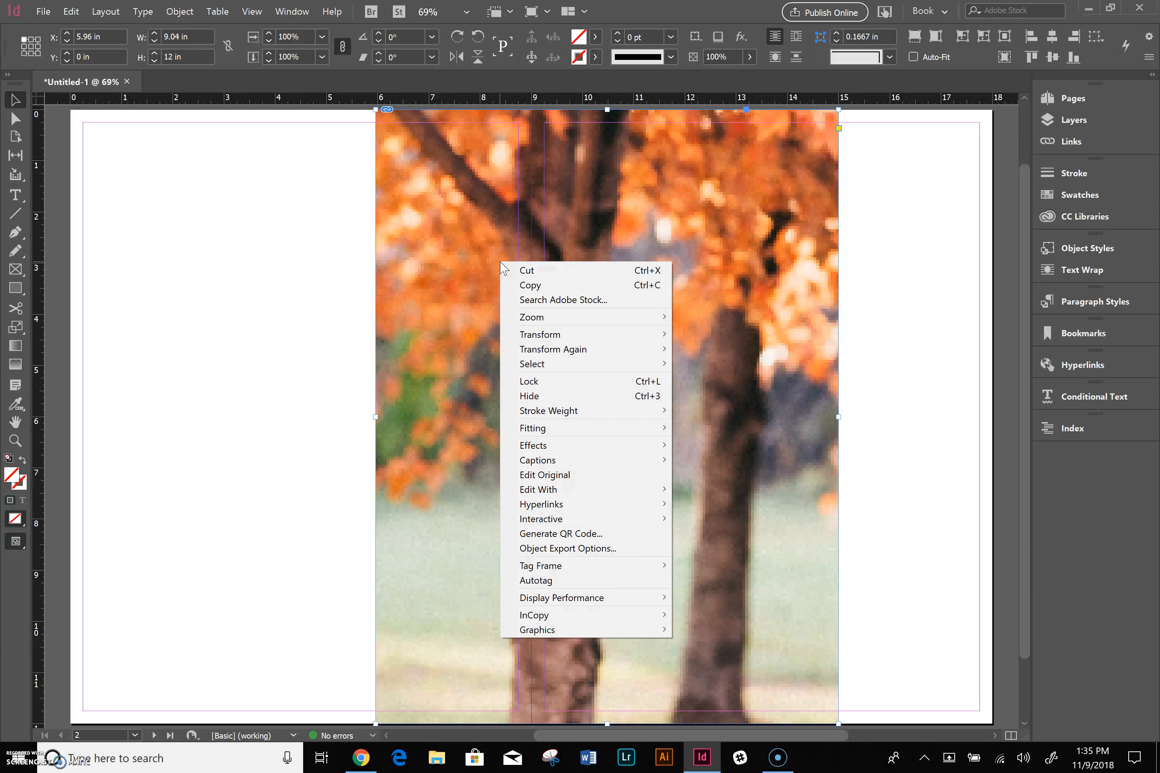
mouse_move(535, 428)
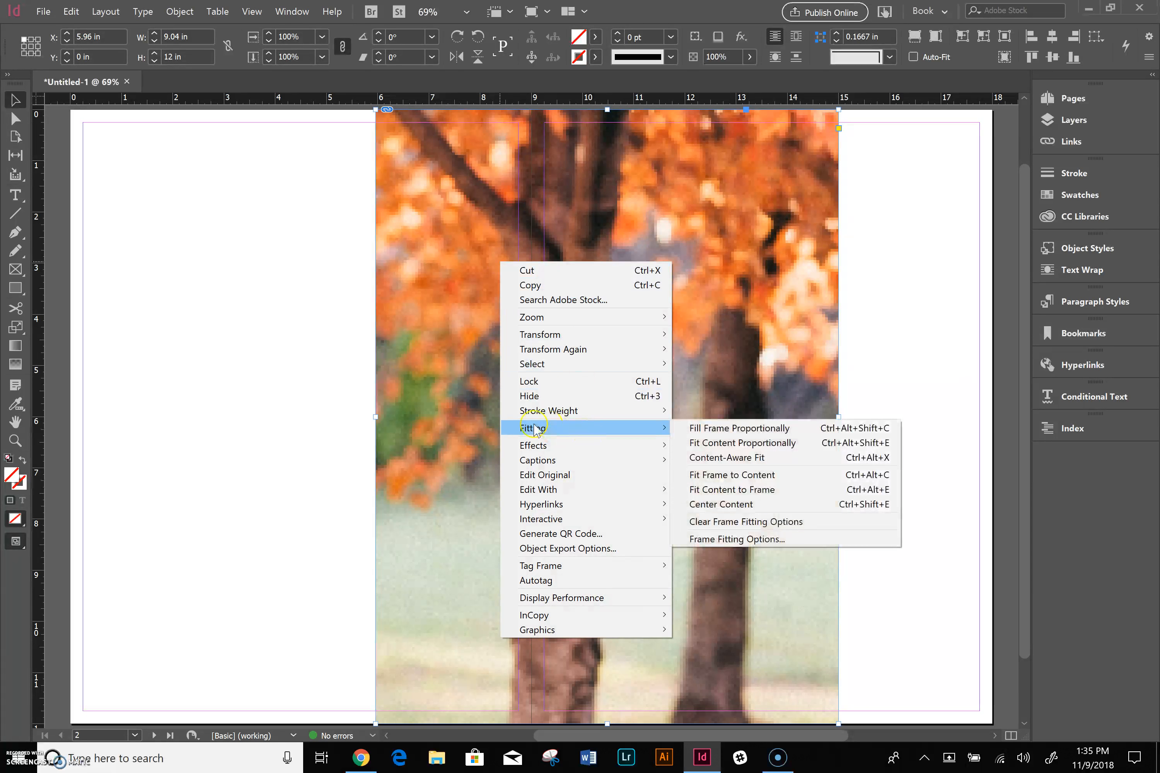
left_click(730, 424)
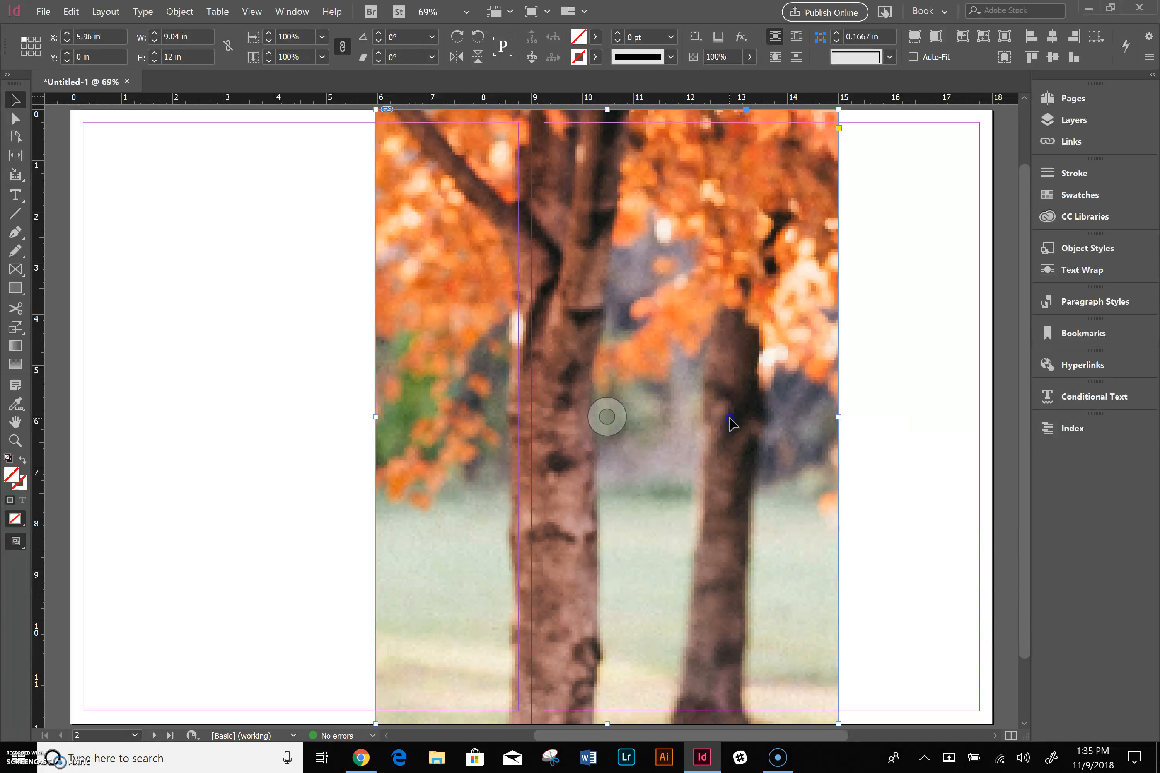
right_click(556, 407)
mouse_move(591, 181)
left_click(747, 178)
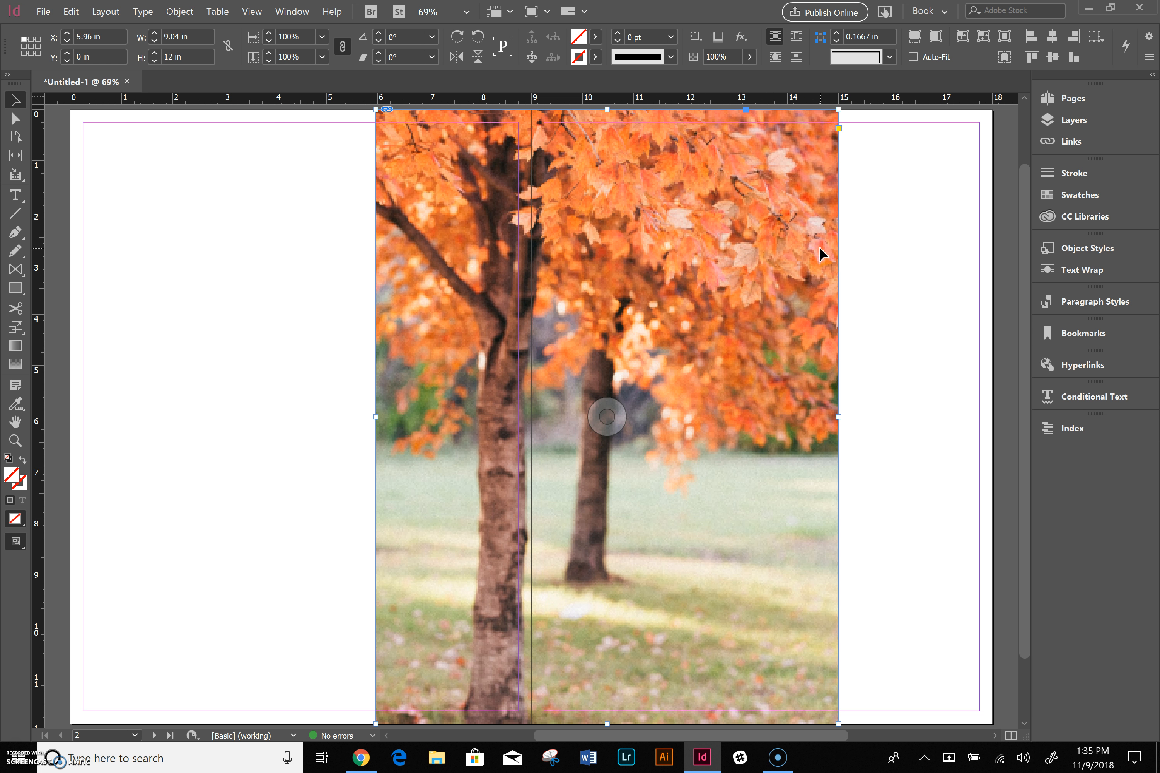
Try to reposition the tree image inside its frame and stretch it out of proportion, and undo the distortion.
double_click(587, 217)
left_click_drag(653, 221, 564, 221)
left_click_drag(423, 199, 507, 243)
left_click_drag(371, 114, 132, 125)
left_click_drag(503, 391, 568, 401)
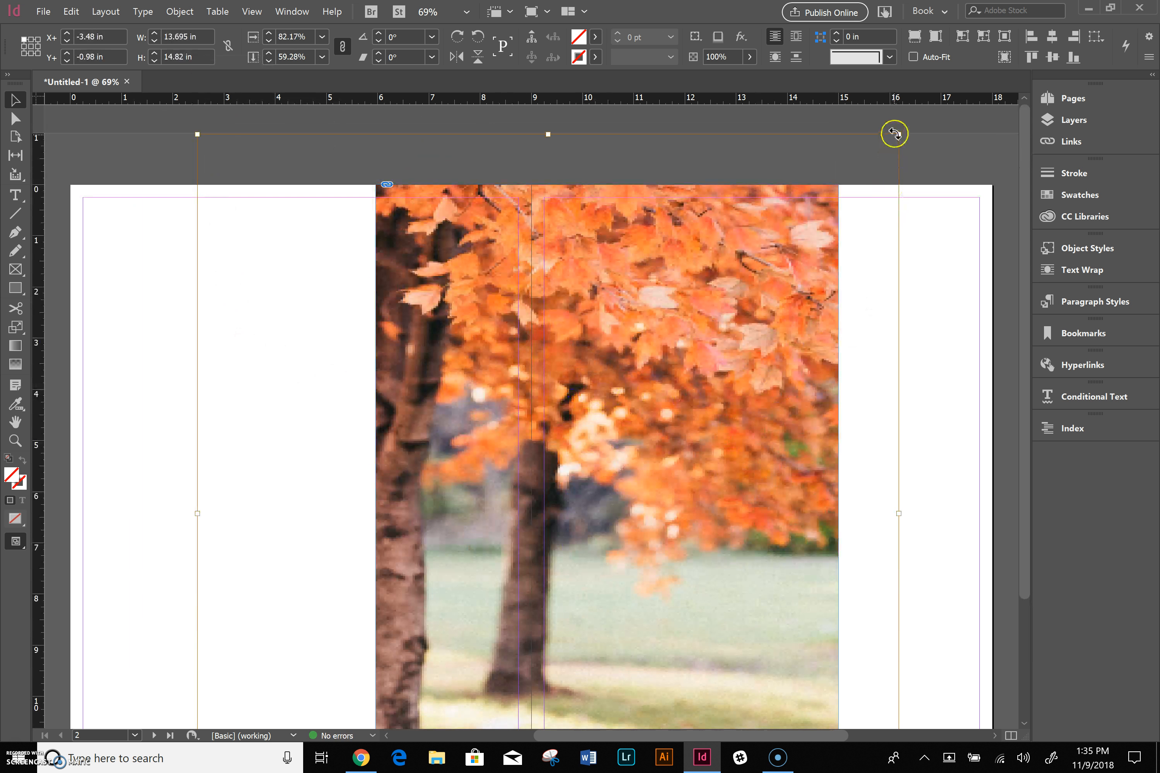
left_click_drag(898, 134, 934, 175)
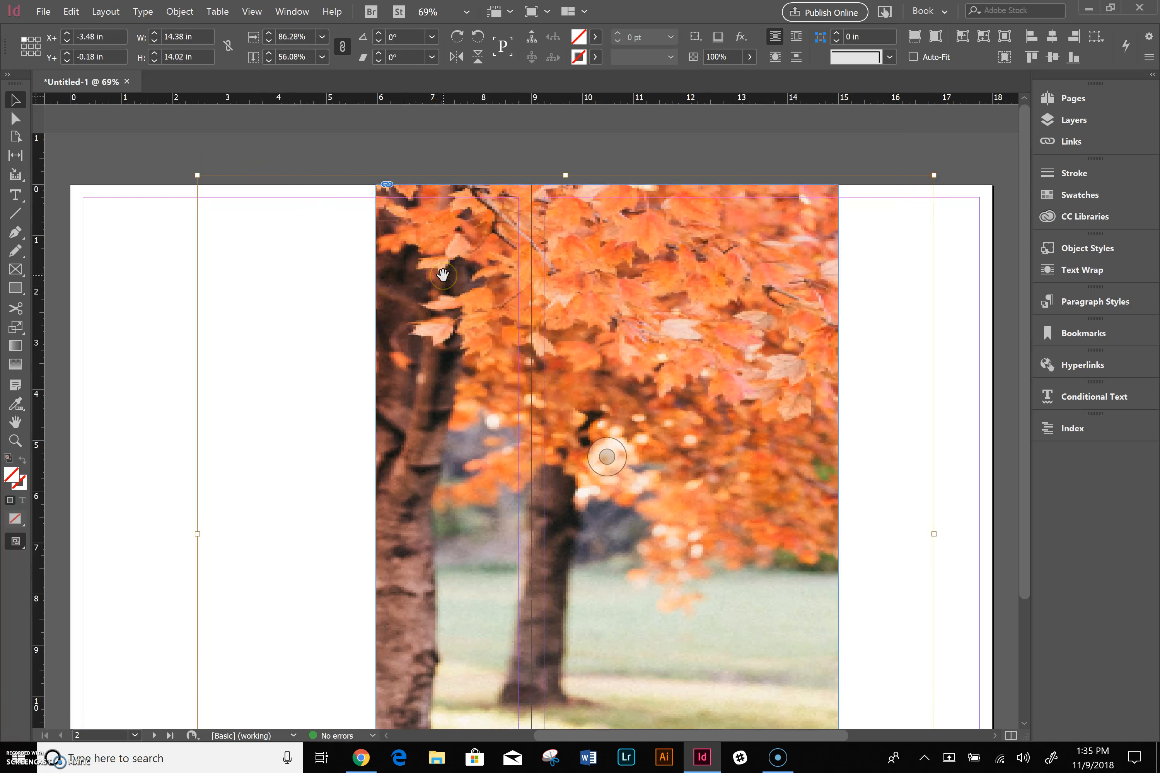
key("ctrl+z")
key("ctrl+z")
key("ctrl+z")
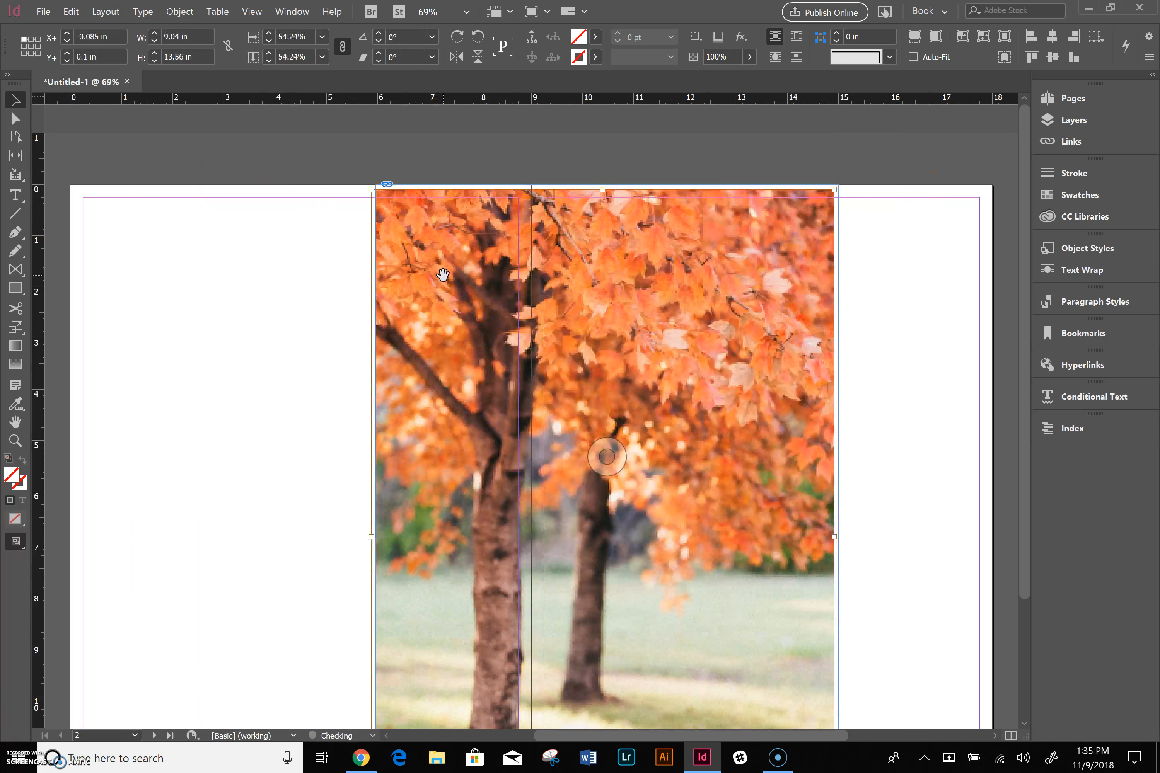
Deselect the image content and move the whole photo frame to about X 6.26 in, Y 0.18 in.
left_click(266, 324)
scroll(307, 403, "down", 3)
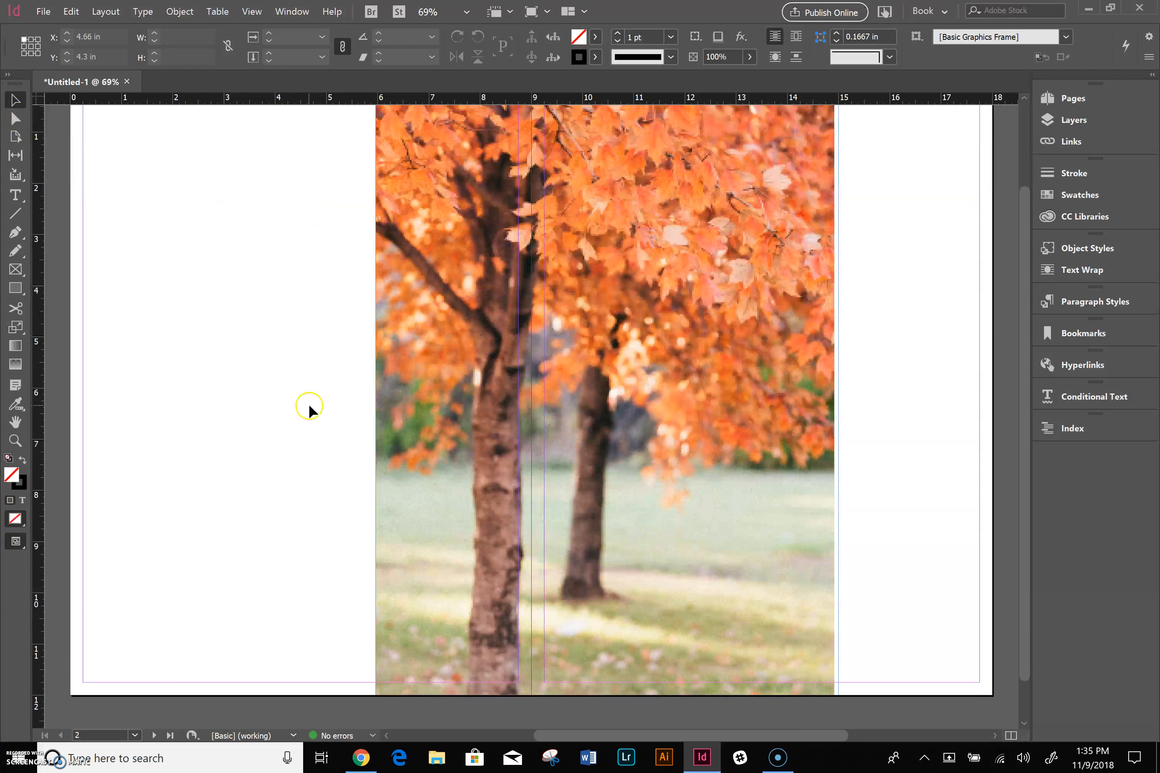
scroll(308, 403, "up", 2)
mouse_move(408, 232)
left_mouse_down()
mouse_move(461, 236)
mouse_move(405, 234)
mouse_move(422, 227)
left_mouse_up()
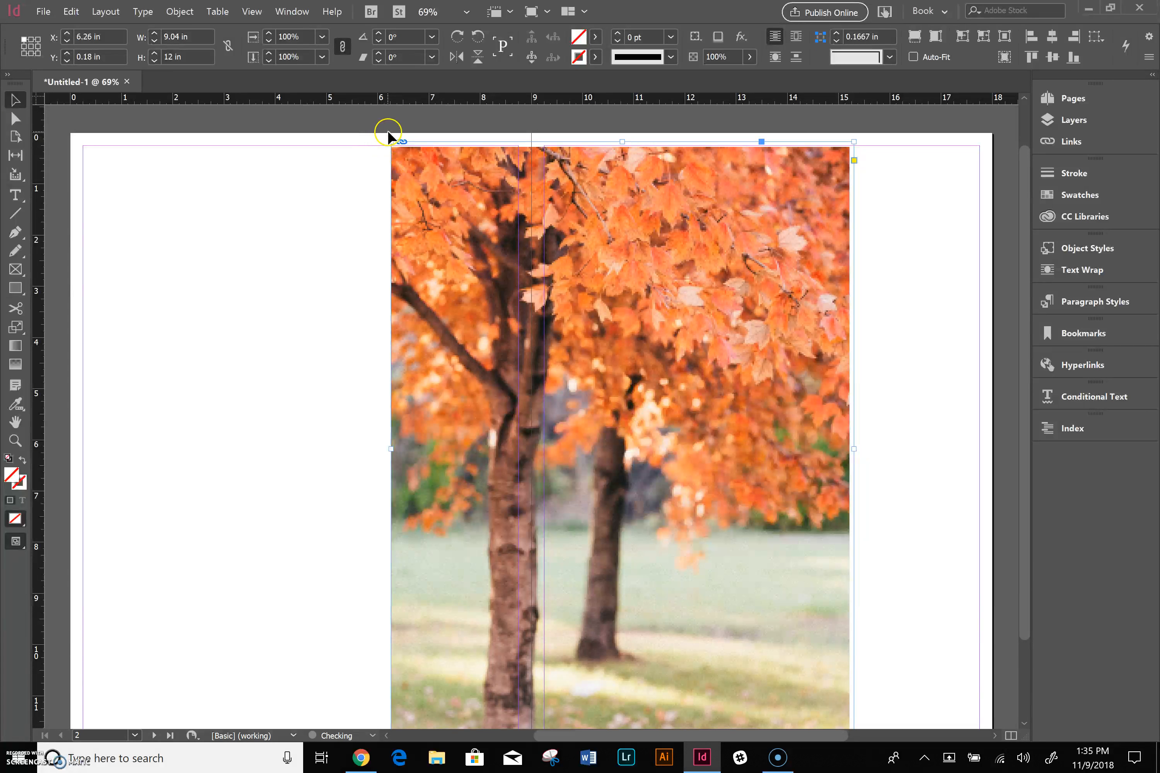
Try rotating the photo frame to about -37.25°, and undo the rotation.
left_click_drag(377, 133, 628, 161)
left_click(464, 727)
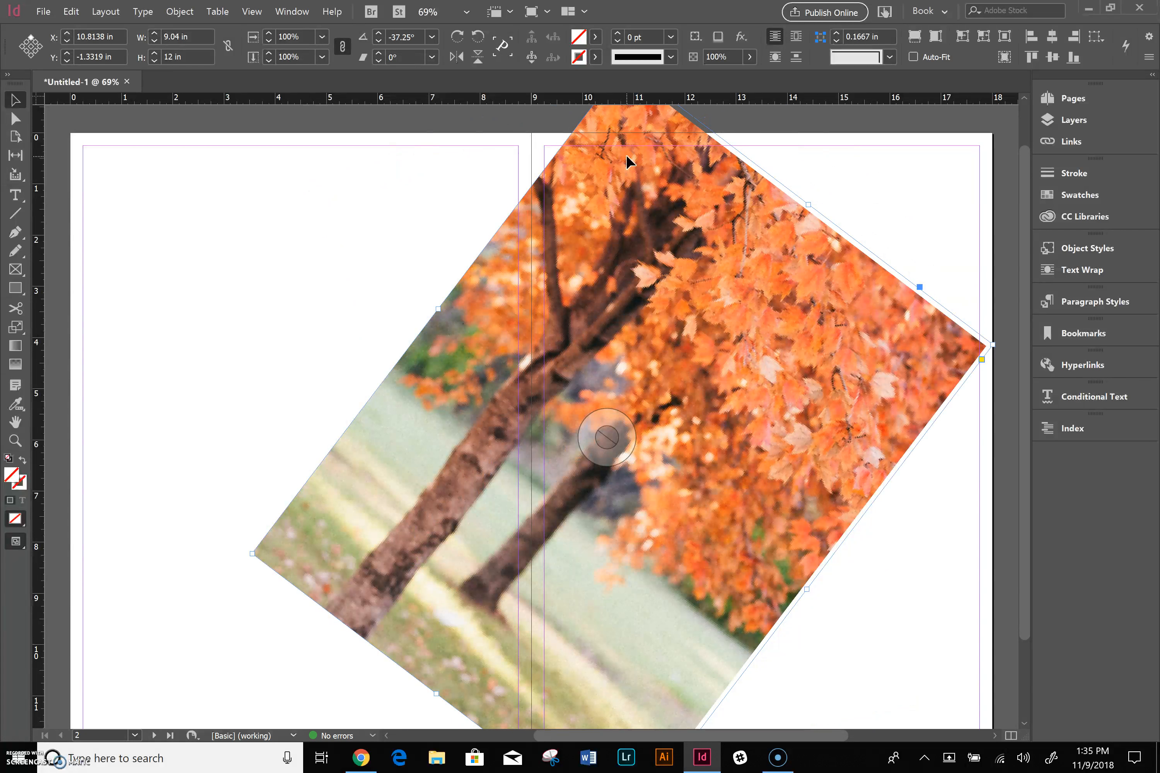
key("ctrl+z")
key("ctrl+z")
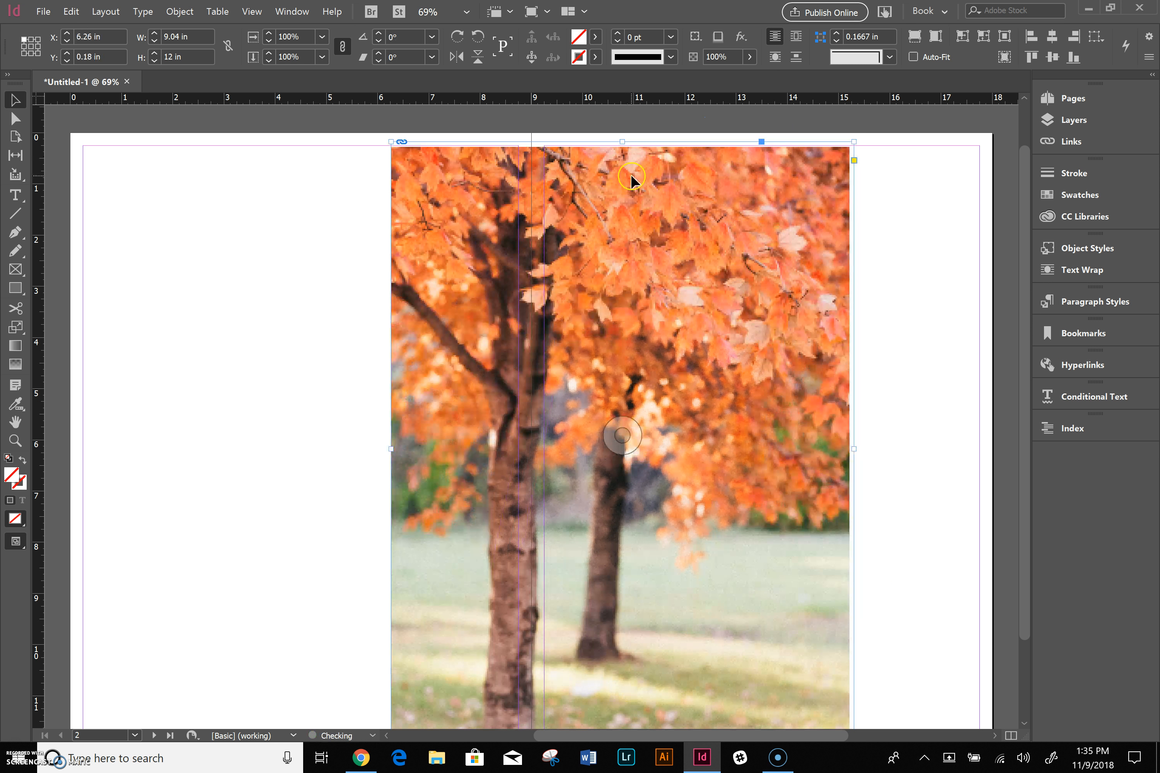
Shrink the photo frame to about 4.16 by 5.62 in near the gutter, and fill it with the image proportionally.
left_click_drag(854, 142, 669, 313)
left_click_drag(598, 401, 661, 273)
left_click_drag(728, 184, 662, 341)
right_click(621, 410)
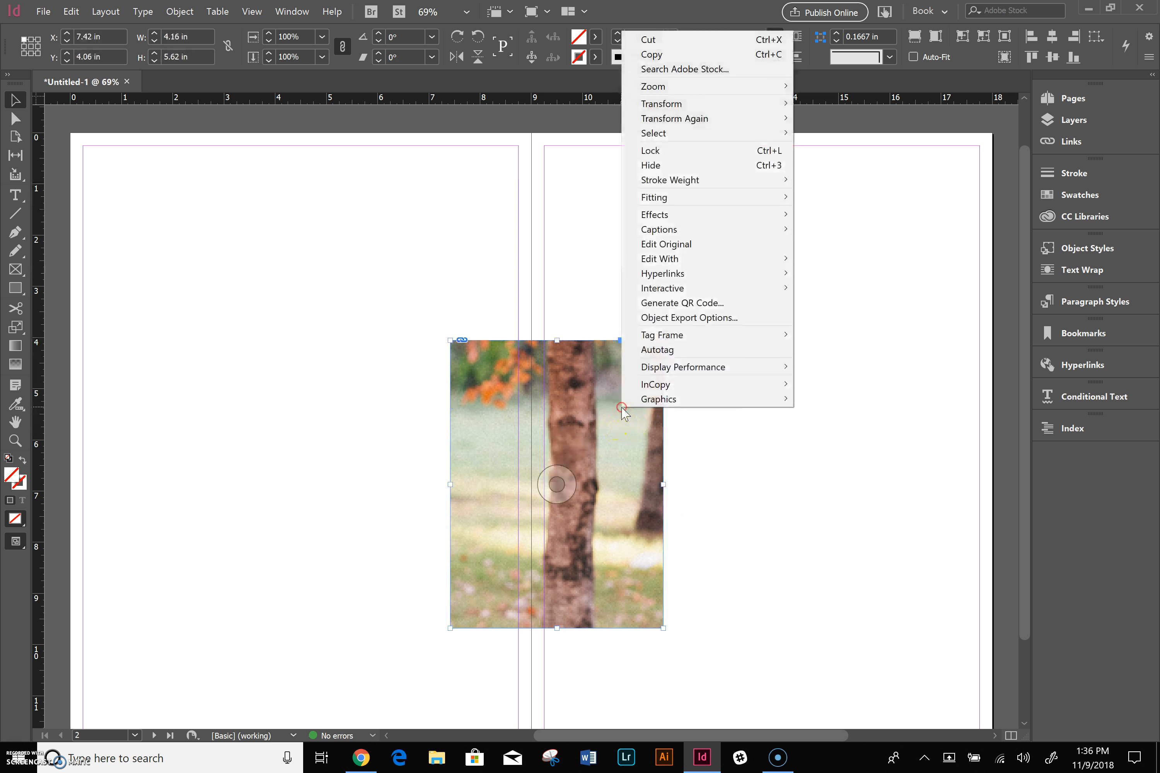
mouse_move(677, 196)
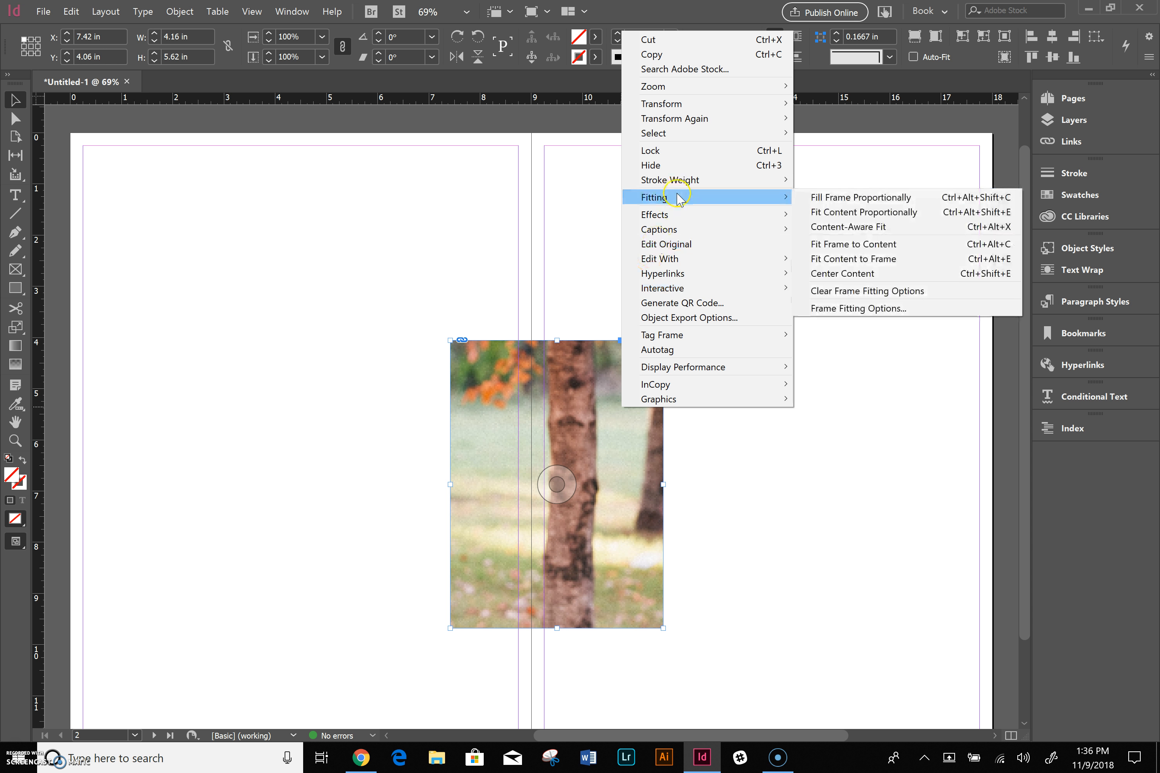
left_click(839, 202)
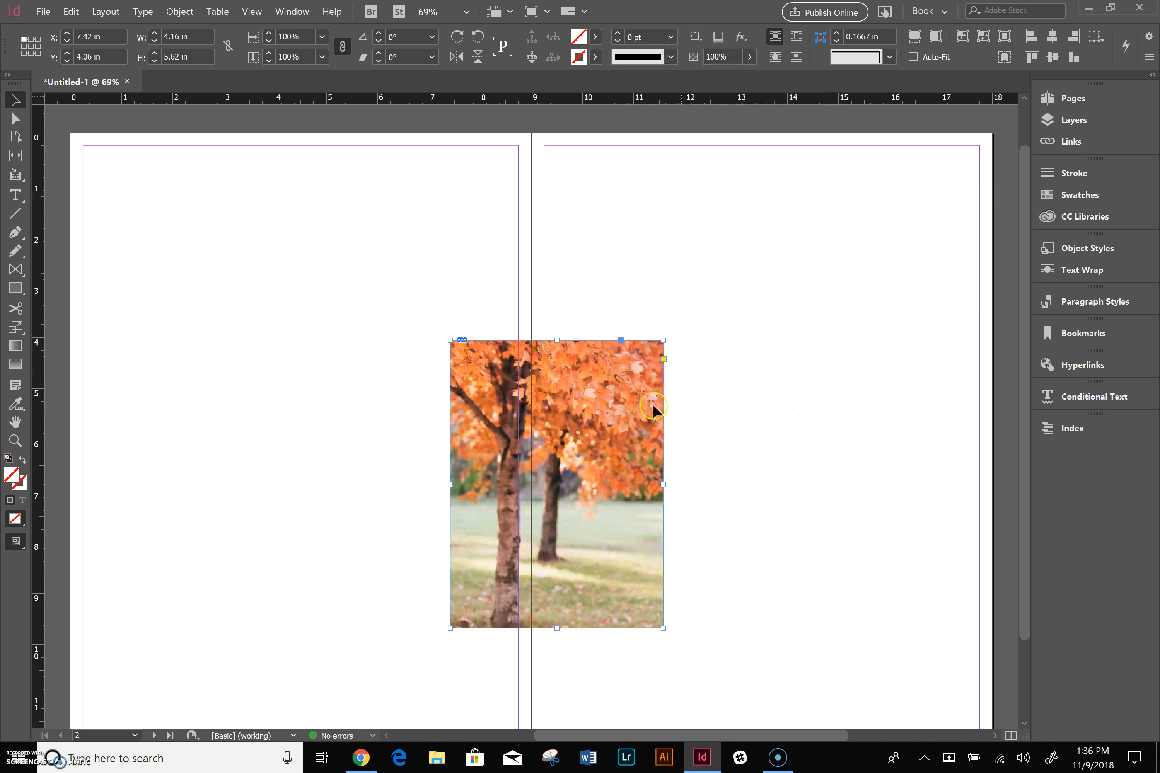
Resize the photo frame to about 8.96 by 12.1 in at X 5.92 in, Y 0 in, and fill it with the image proportionally.
left_click_drag(595, 327, 531, 220)
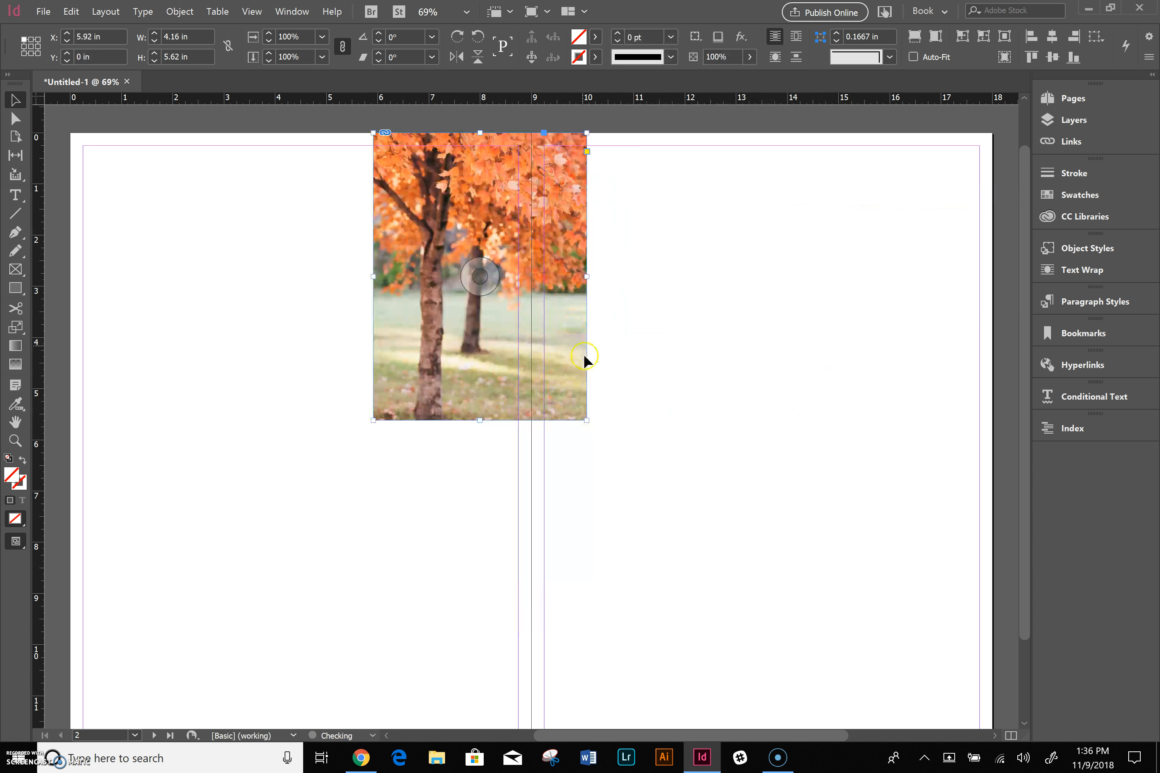
left_click_drag(586, 419, 832, 689)
right_click(567, 246)
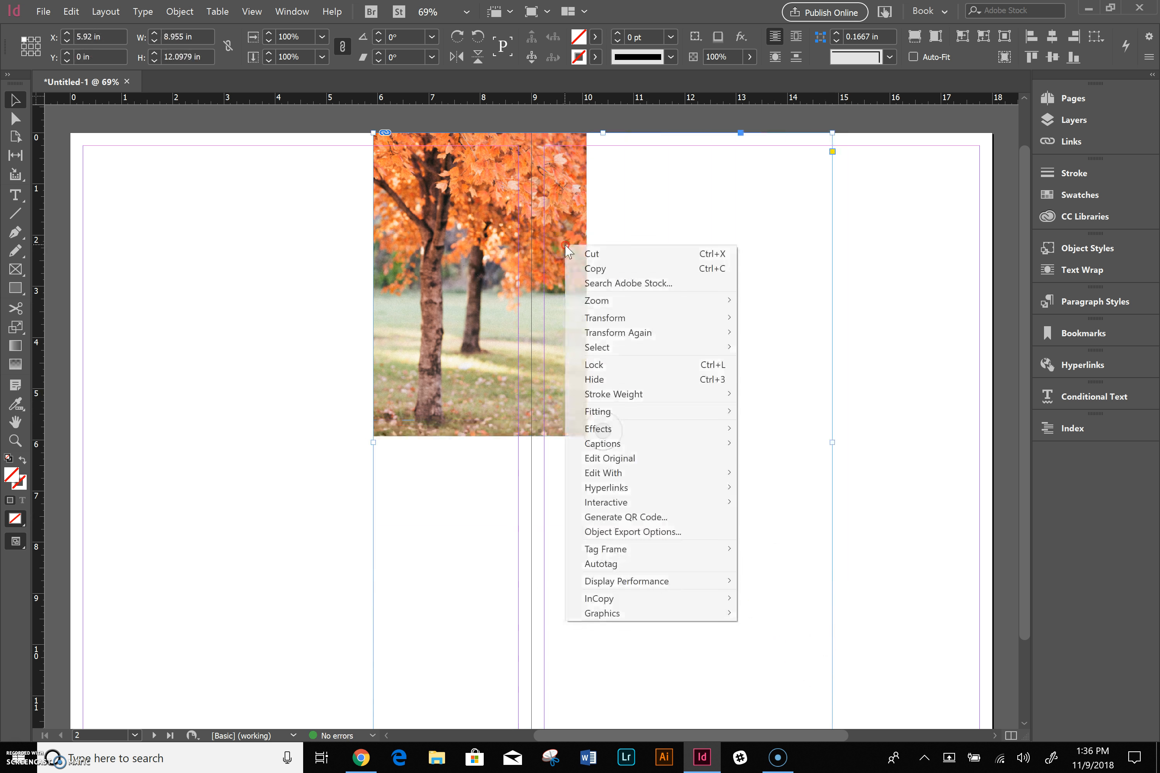
mouse_move(686, 411)
left_click(751, 410)
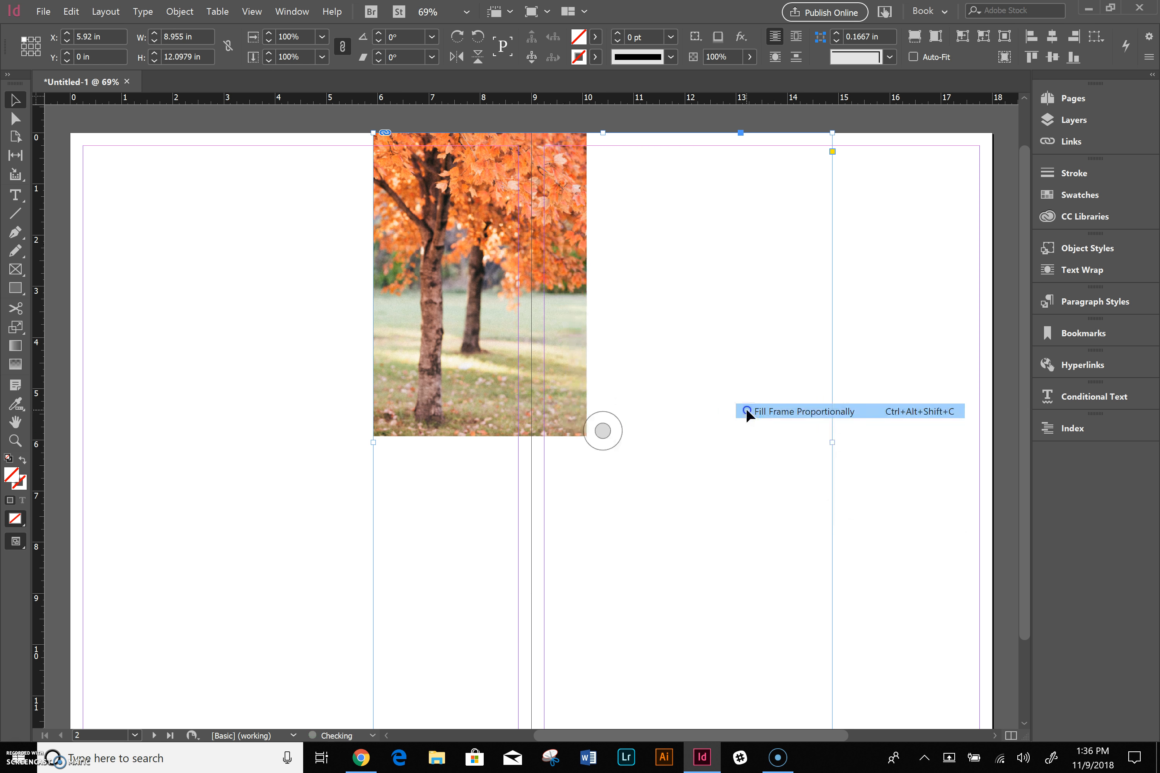
left_click(937, 288)
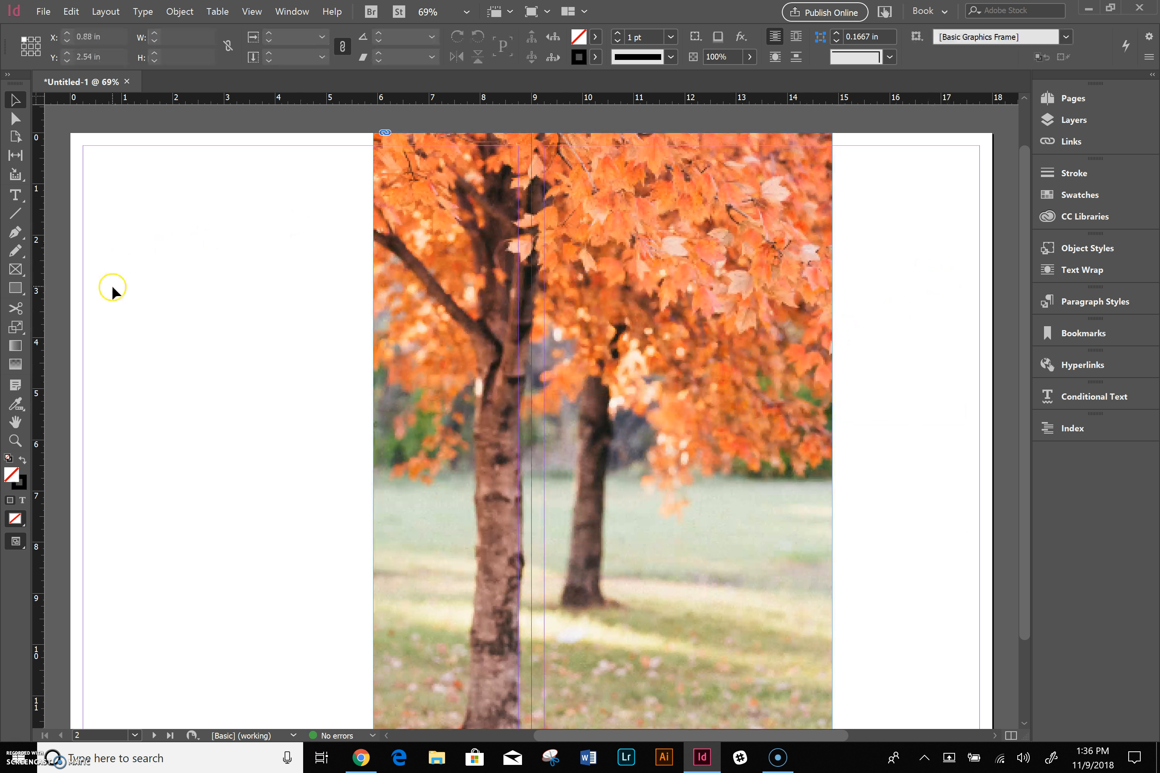
Show the document grid and draw an image frame about 2.75 by 3.99 in beside the large photo at X 15 in, Y 0.25 in.
left_click(22, 272)
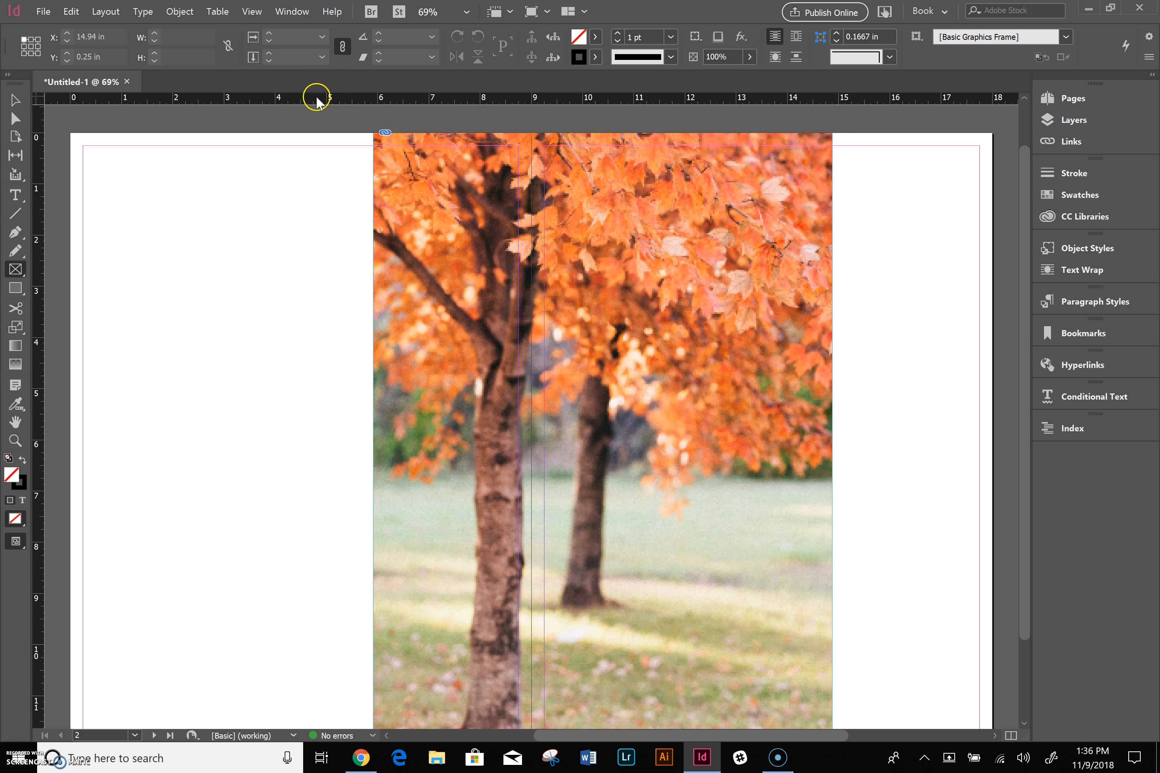
left_click(251, 12)
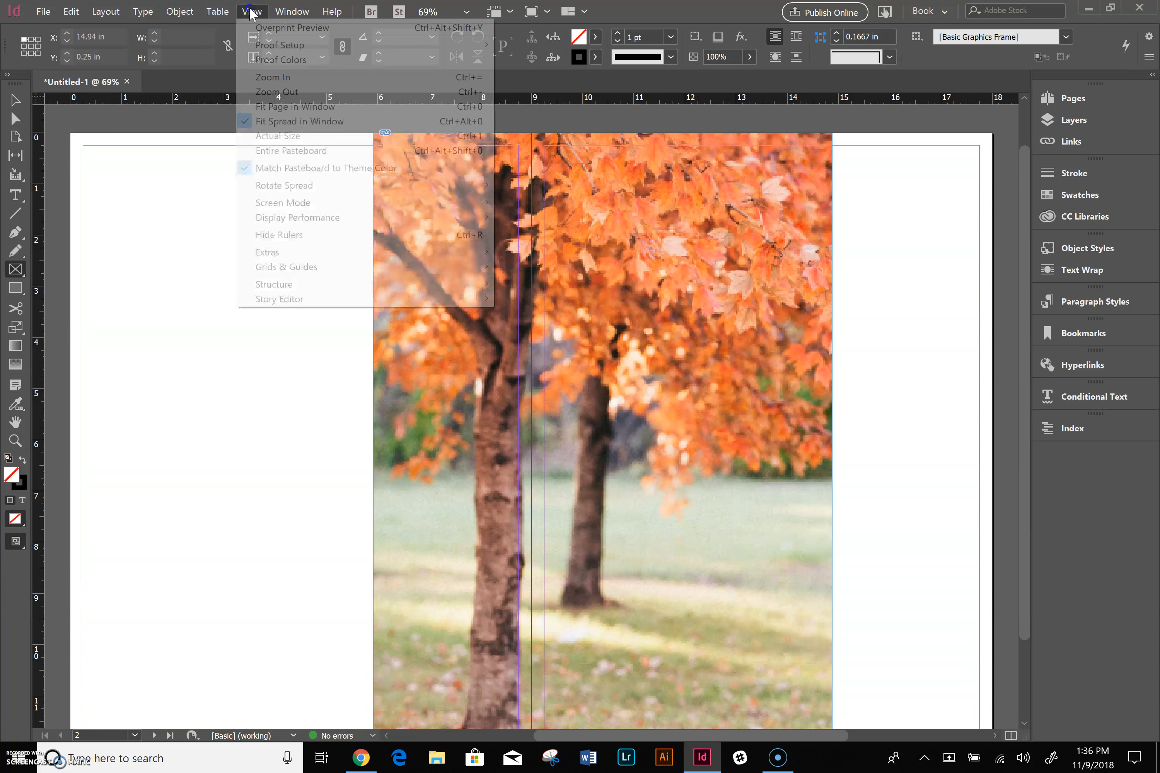
left_click(306, 266)
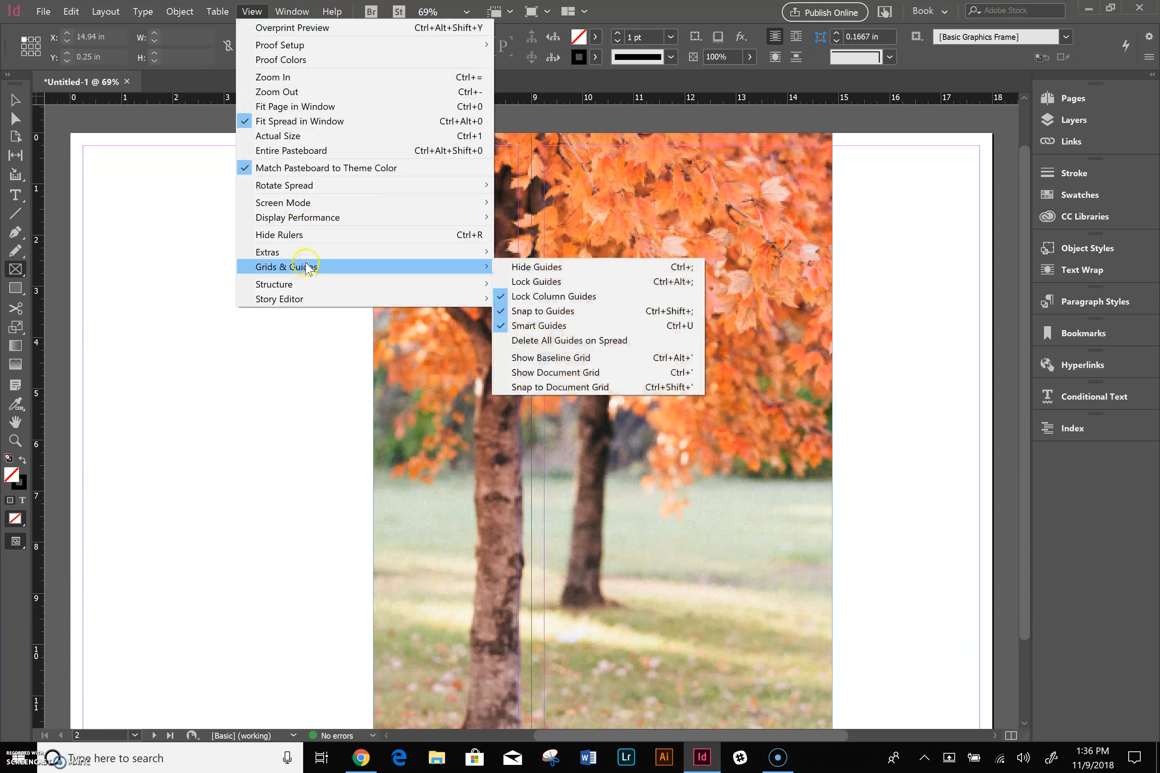
left_click(574, 372)
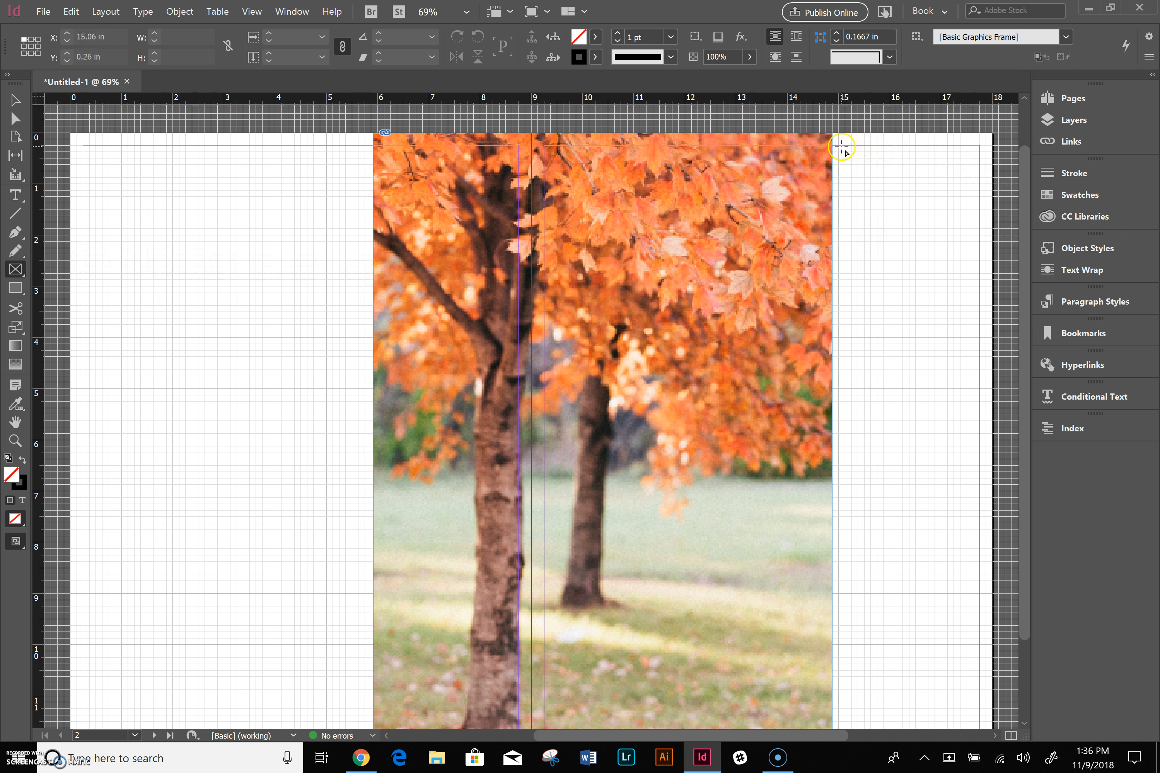
left_click_drag(839, 146, 979, 350)
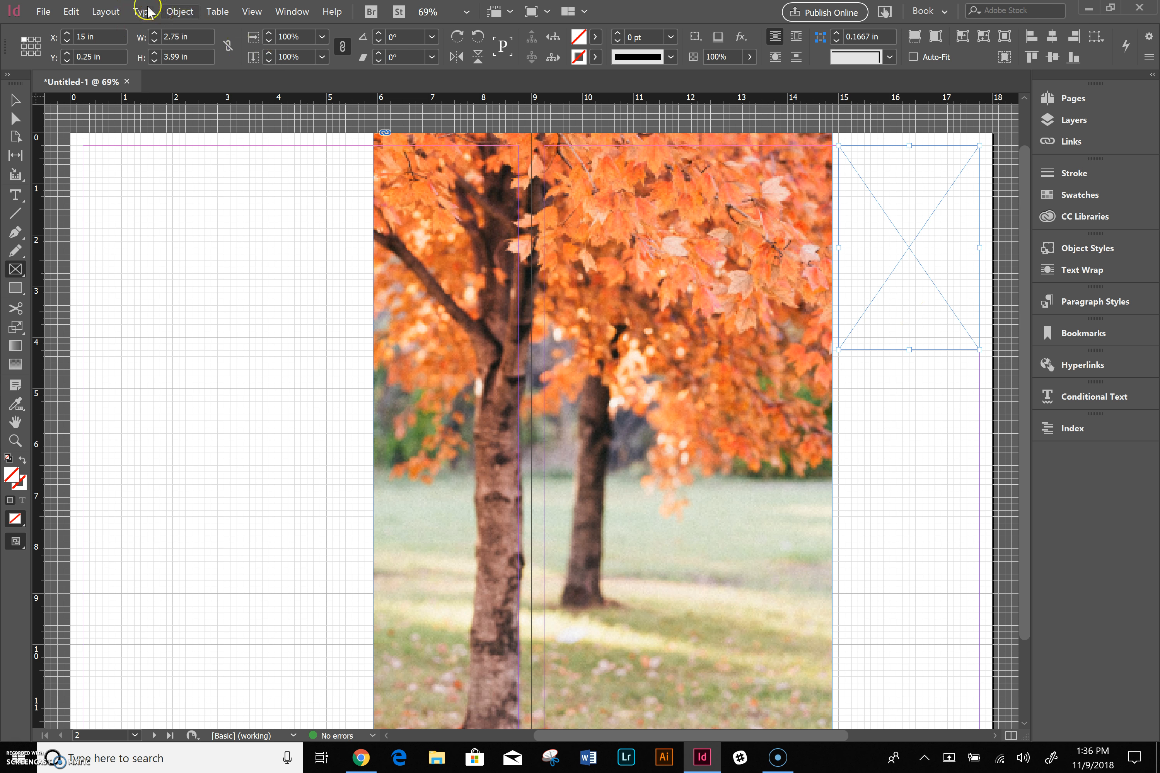
Place a second fall photo into the small frame beside the large photo.
left_click(43, 11)
left_click(75, 194)
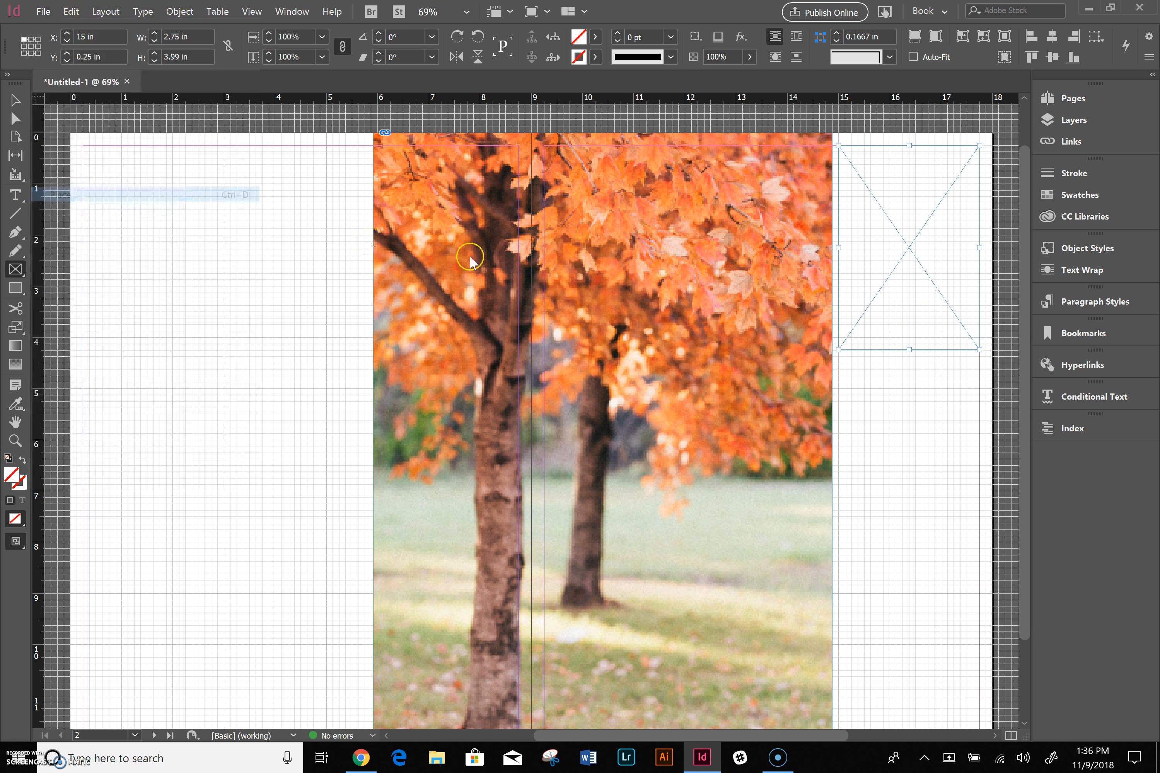
double_click(606, 269)
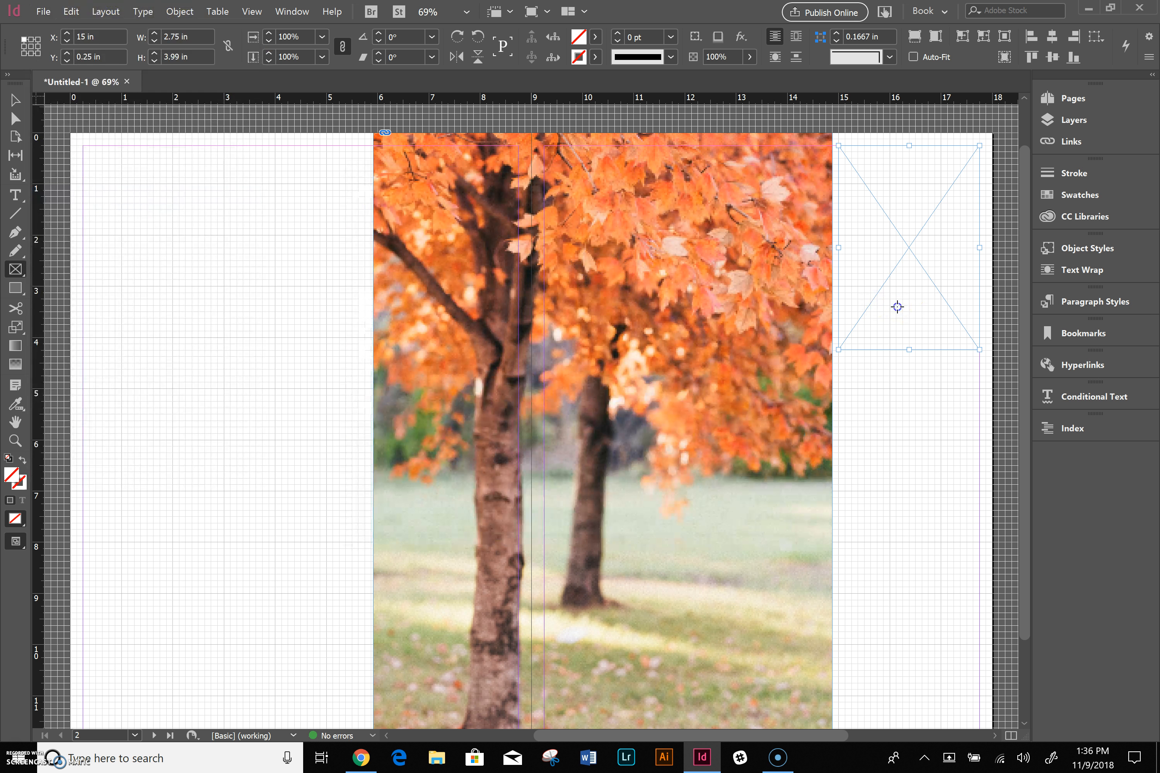
left_click(897, 307)
Fit the small photo to its frame with Fill Frame Proportionally and deselect it.
right_click(920, 225)
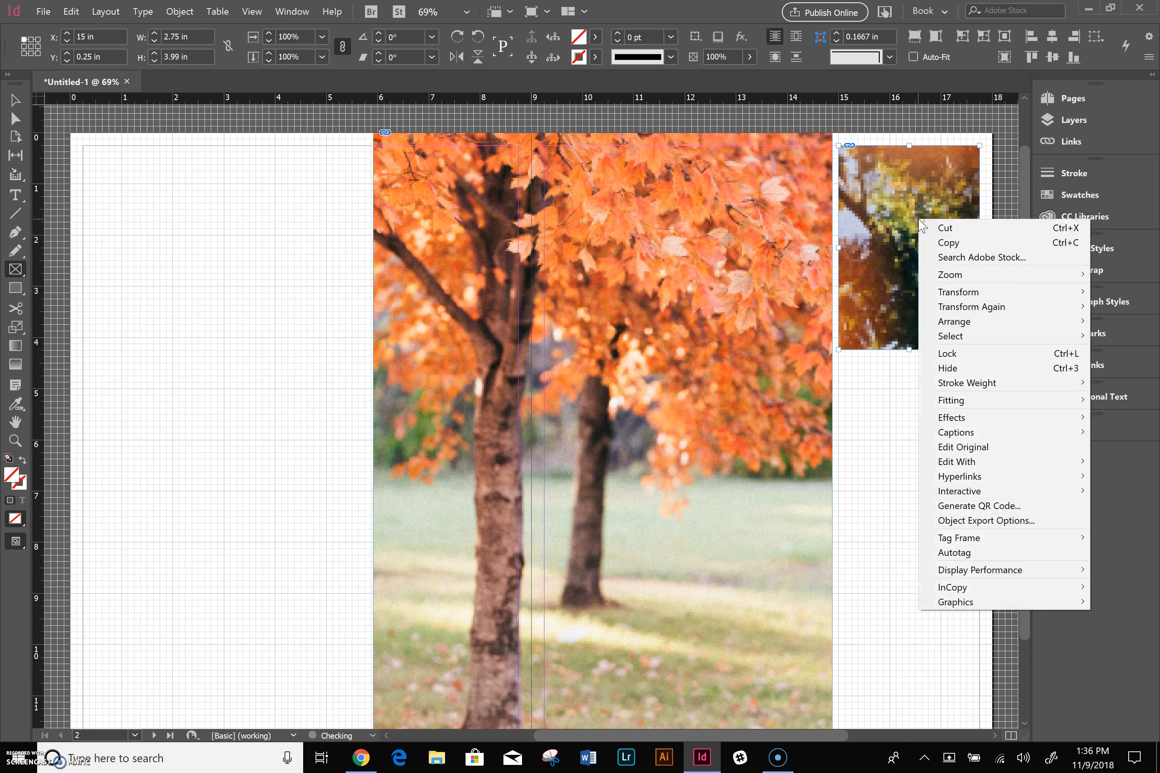
left_click(15, 100)
right_click(869, 204)
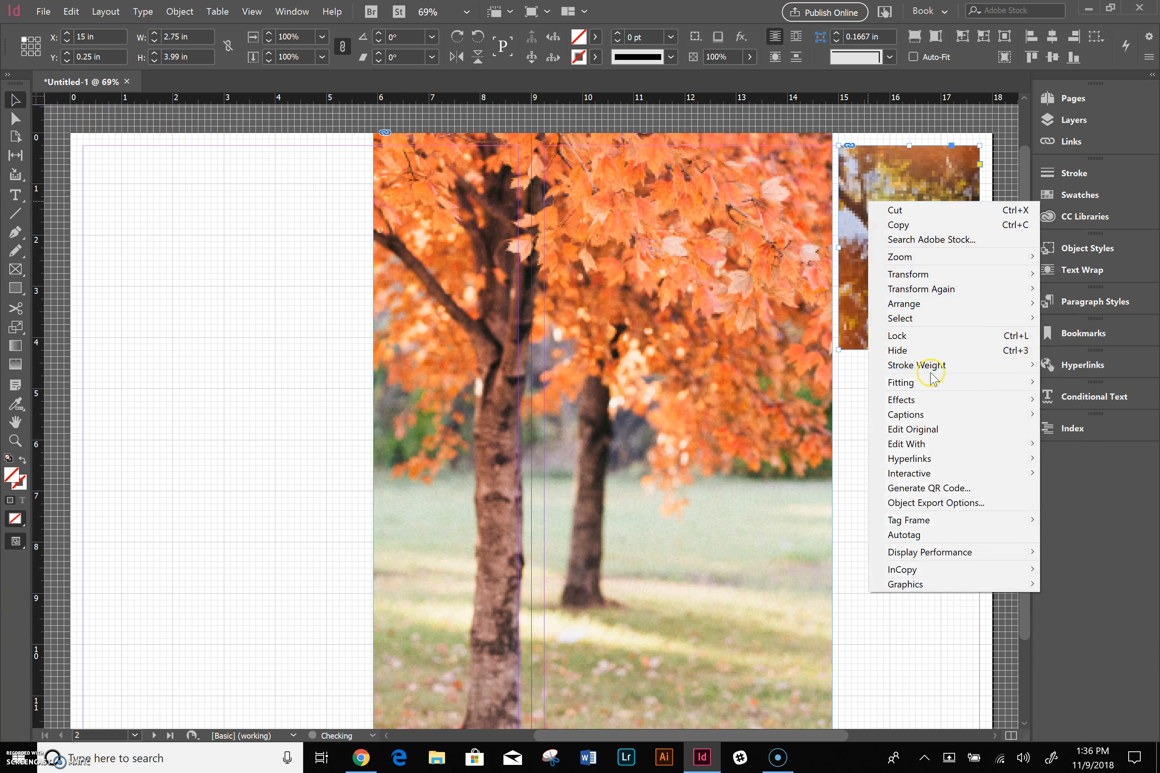
mouse_move(924, 381)
left_click(811, 382)
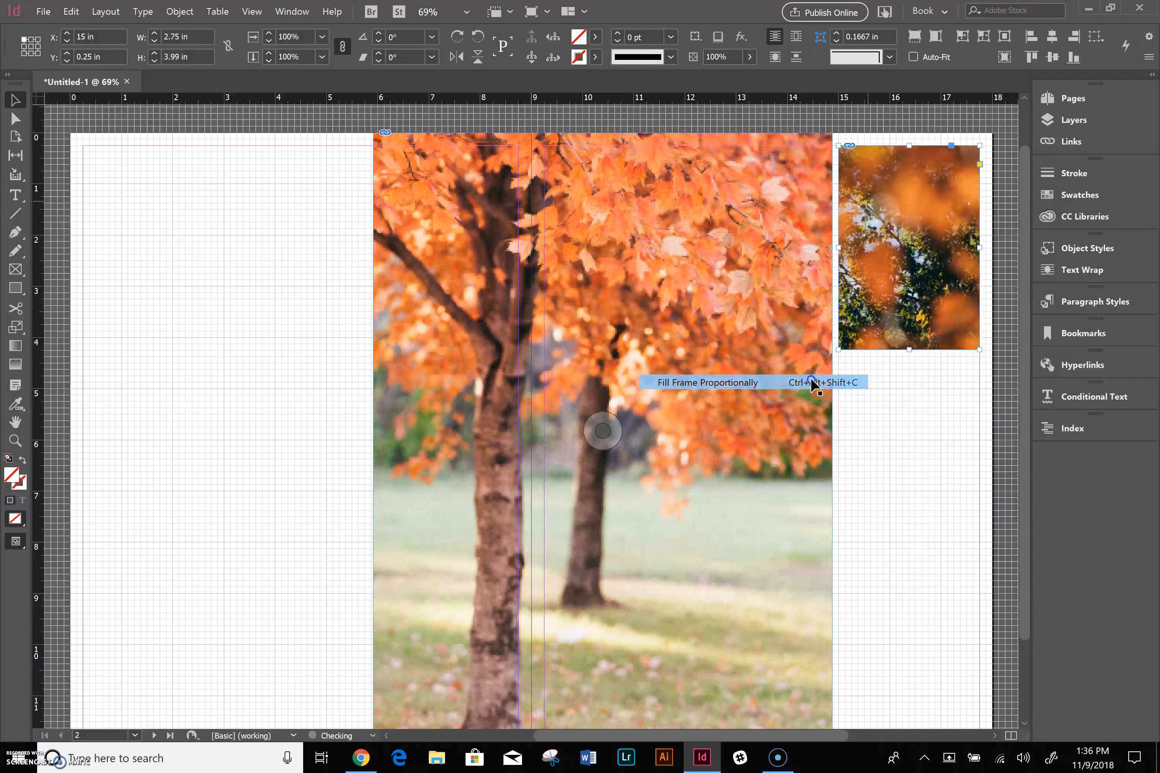
left_click(921, 479)
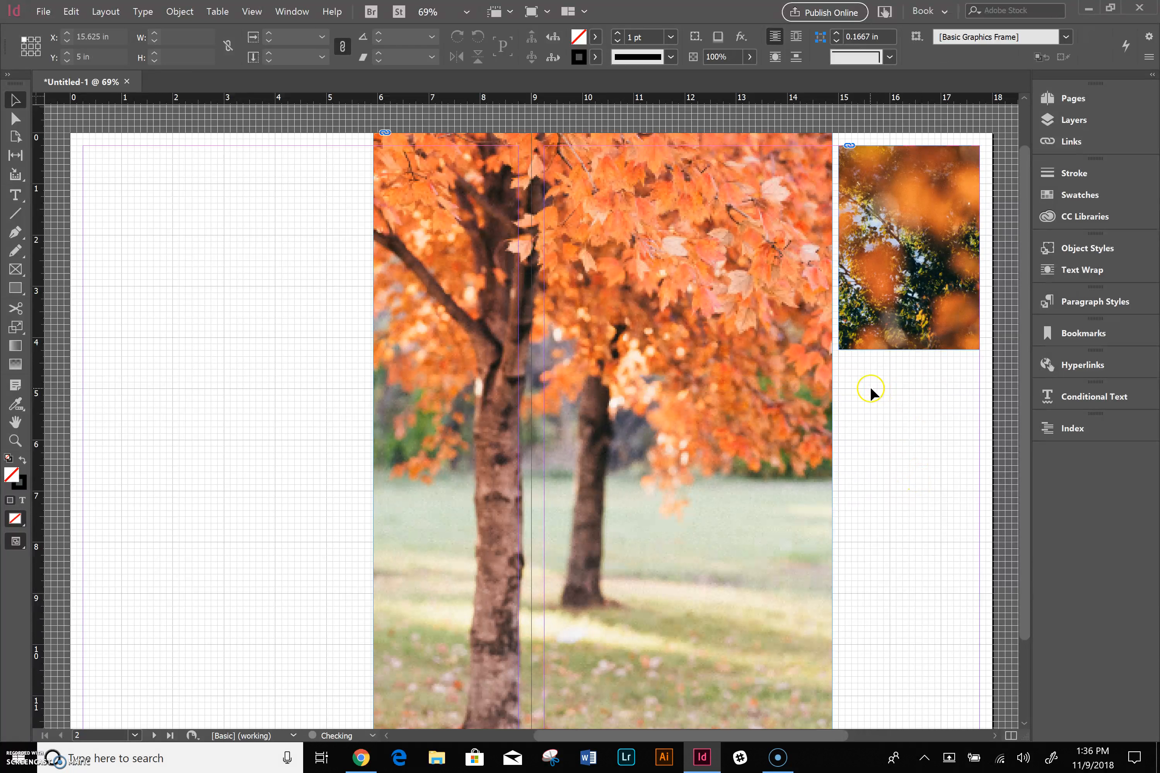
Move the small photo straight down to about Y 2.01 in, keeping it aligned with the outer margin.
left_click(931, 333)
left_click_drag(872, 340, 875, 438)
left_click(853, 478)
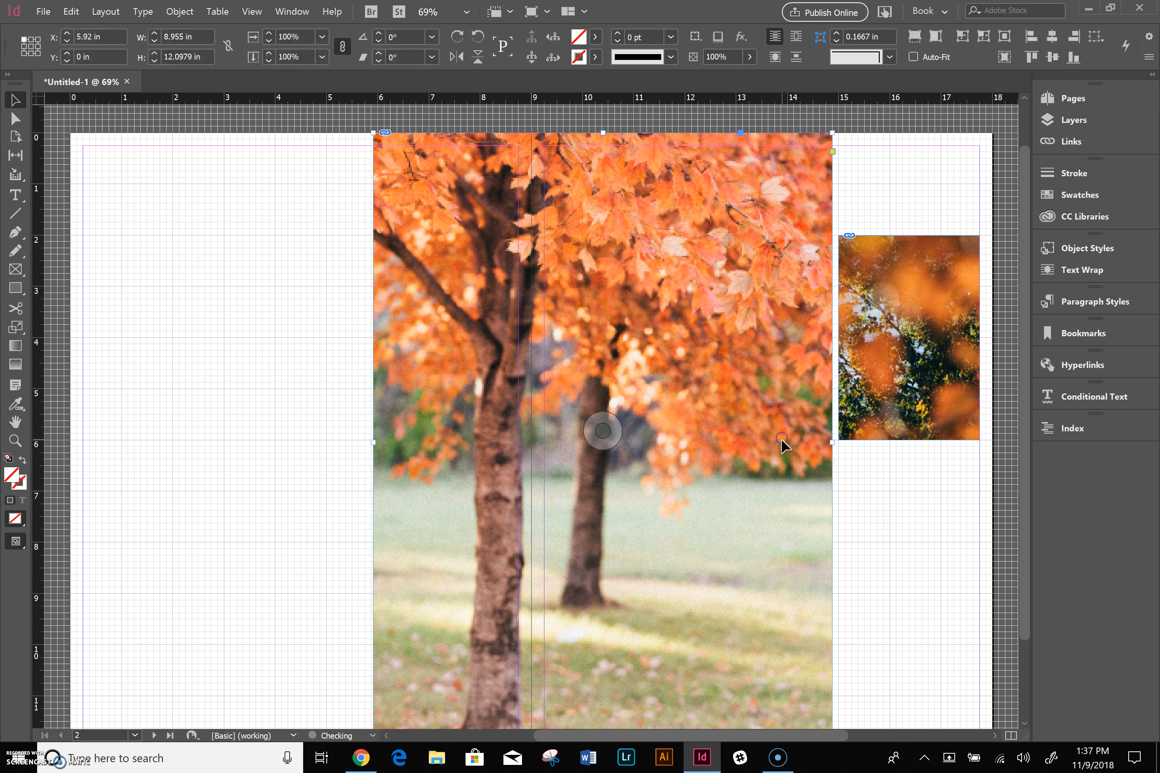
left_click(880, 342)
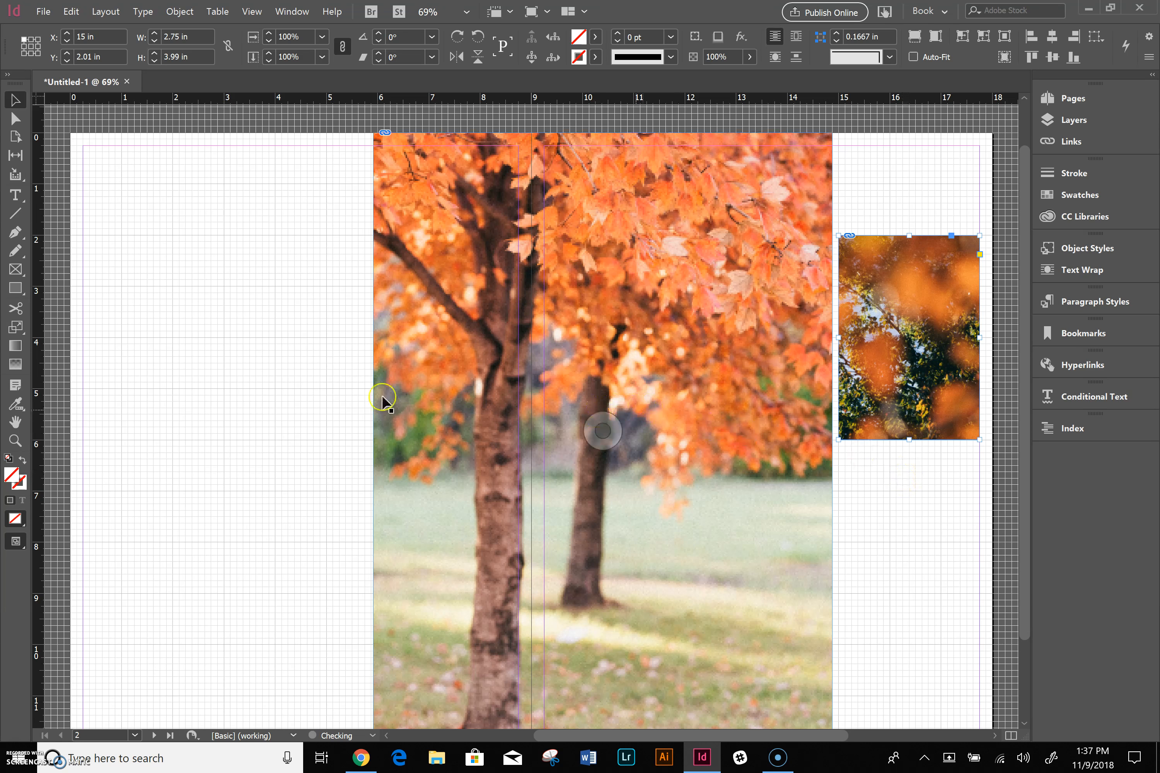
Draw a text frame above the small photo, matching its width, and fill it with placeholder text.
left_click(15, 198)
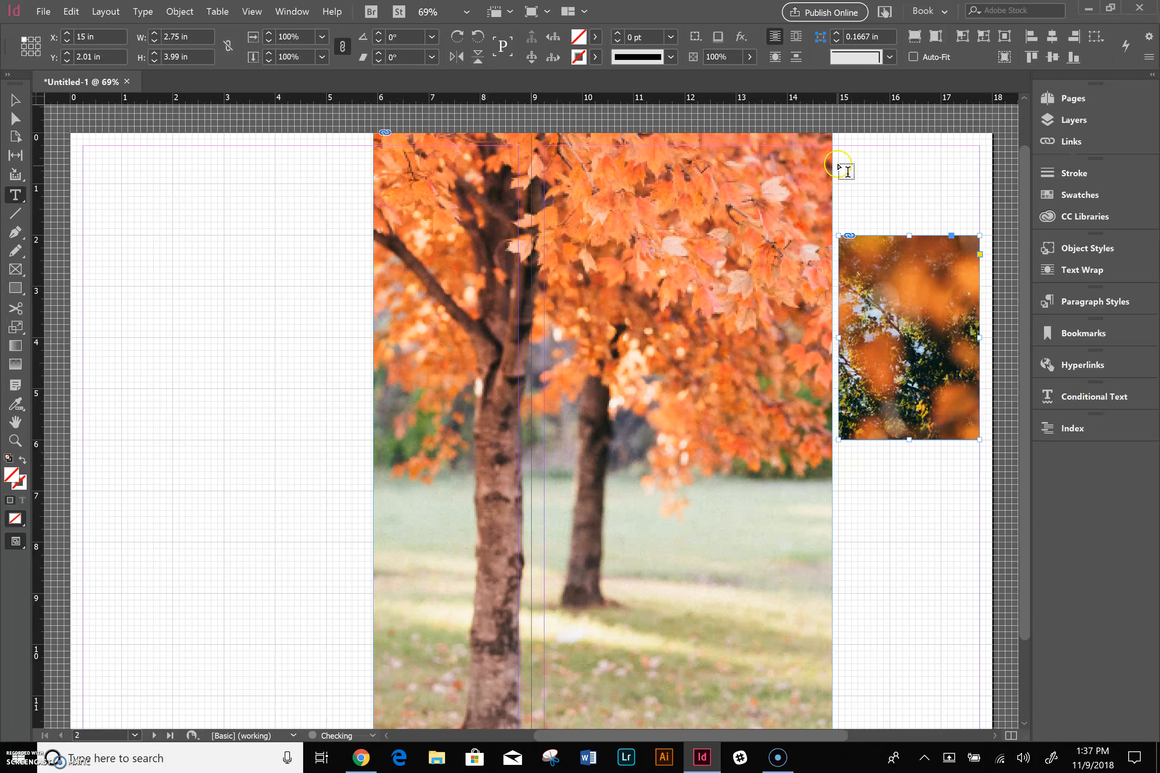
left_click_drag(838, 162, 980, 231)
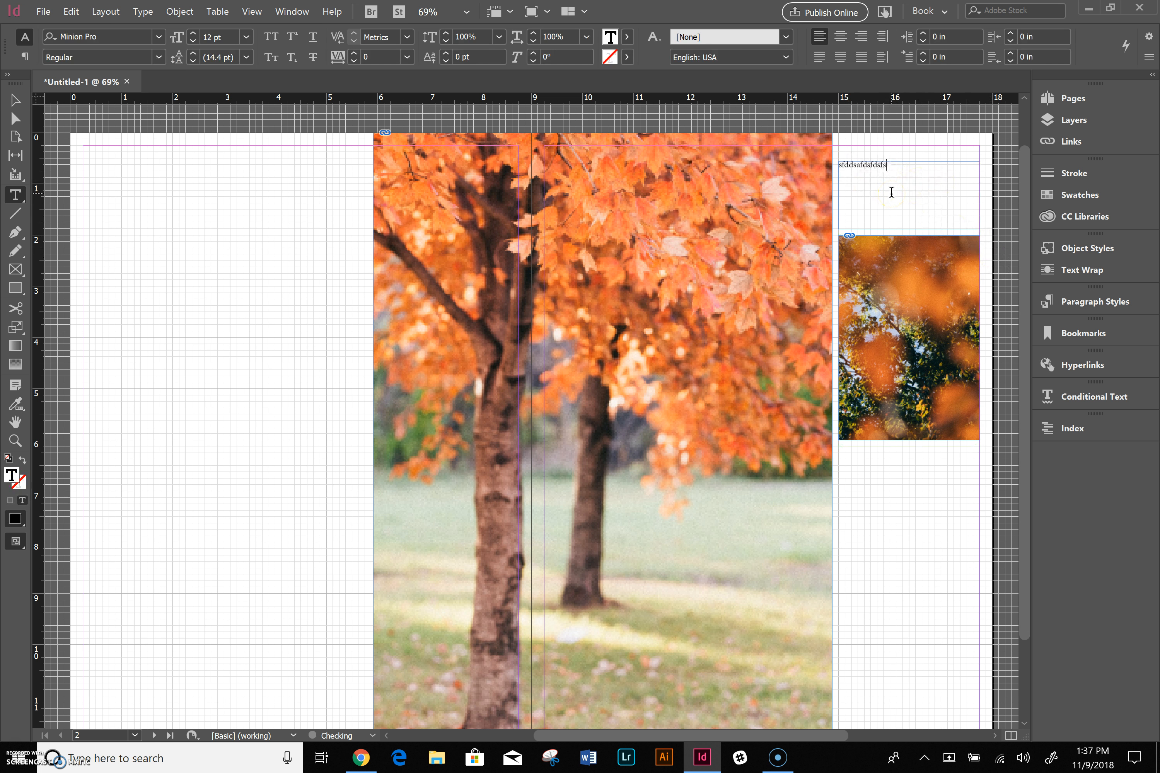
key("ctrl+a")
key("BackSpace")
left_click(137, 12)
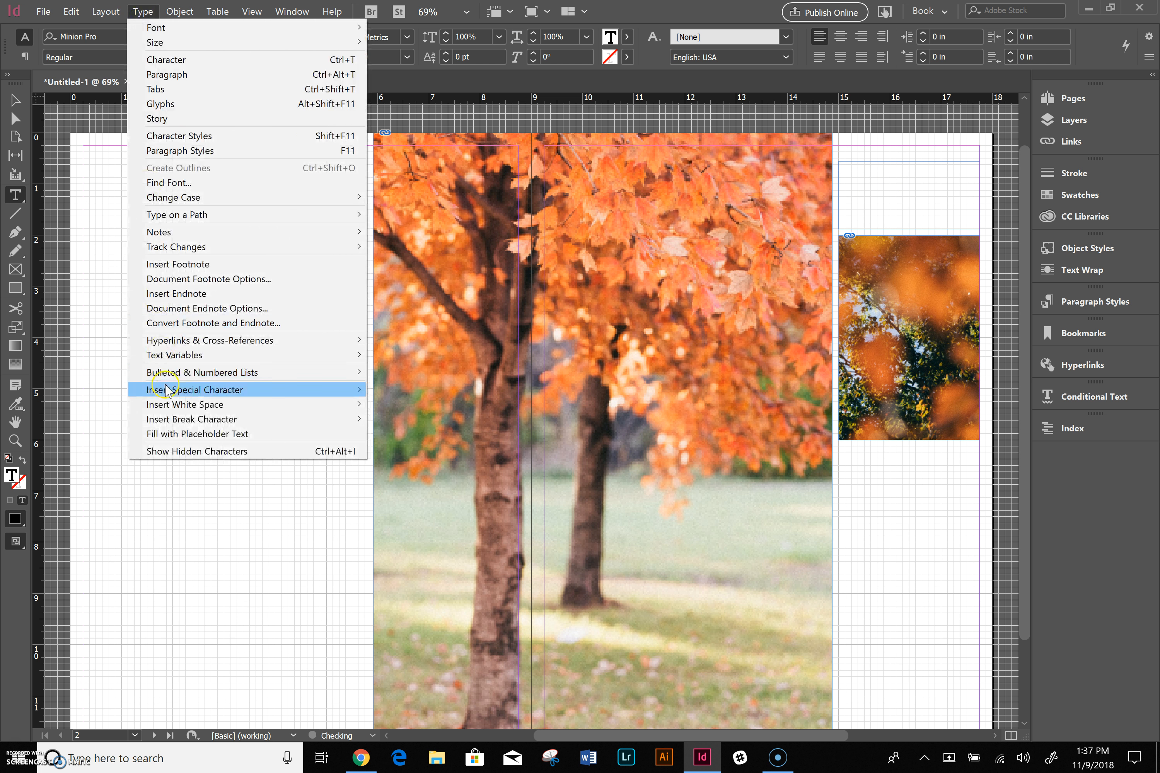
left_click(191, 434)
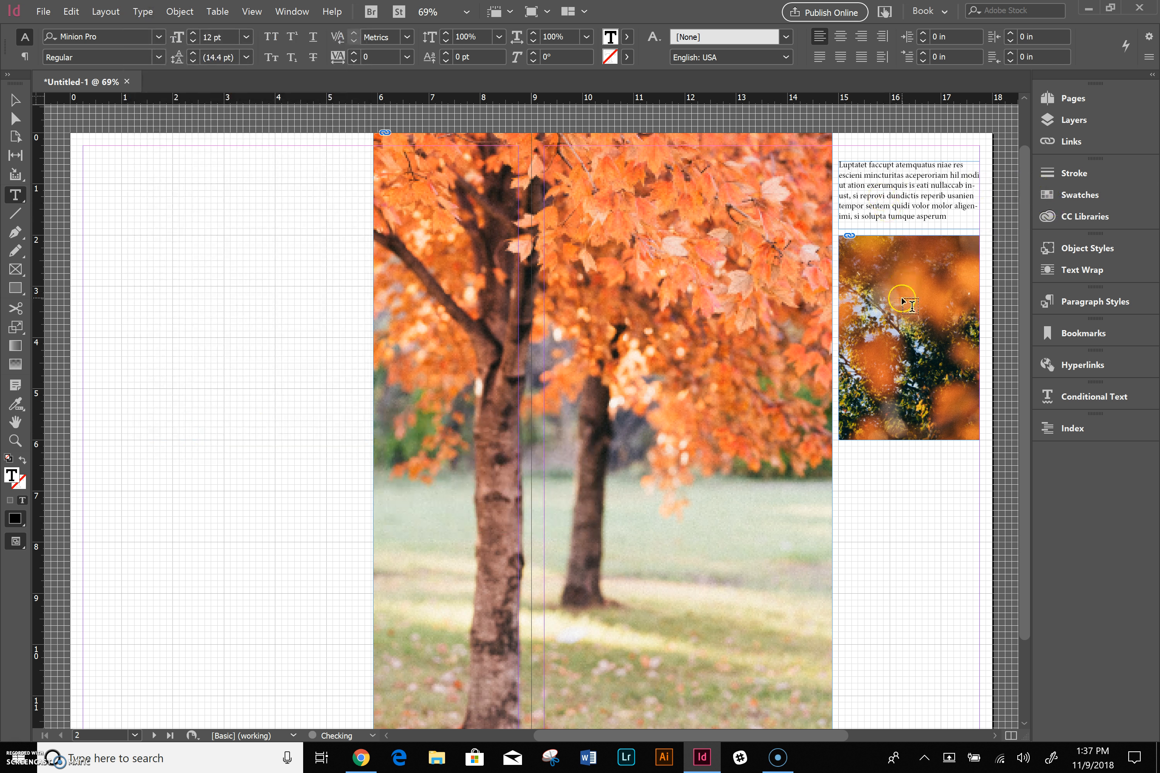
Draw a text frame about 2.75 by 1.62 in below the small photo and fill it with placeholder text.
left_click_drag(838, 447, 979, 530)
left_click(142, 11)
left_click(220, 433)
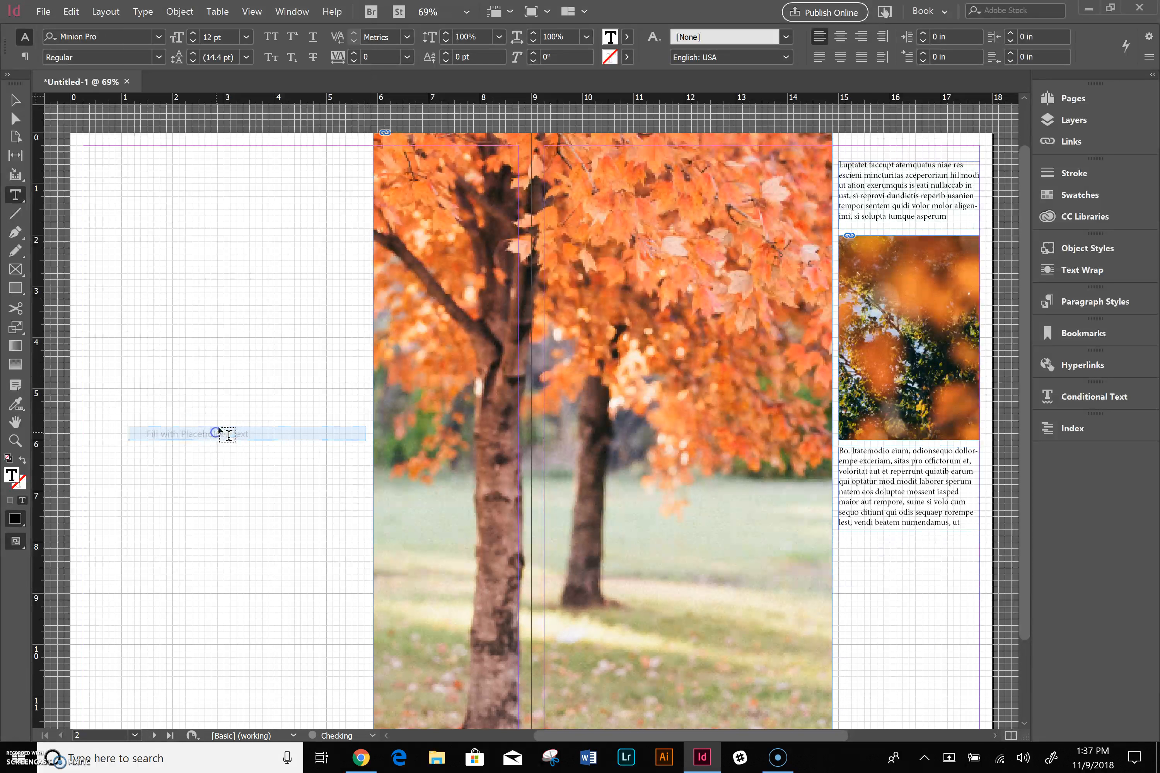
Try moving the caption below the small photo straight down to about Y 6.63 in, and undo the move.
left_click(855, 528)
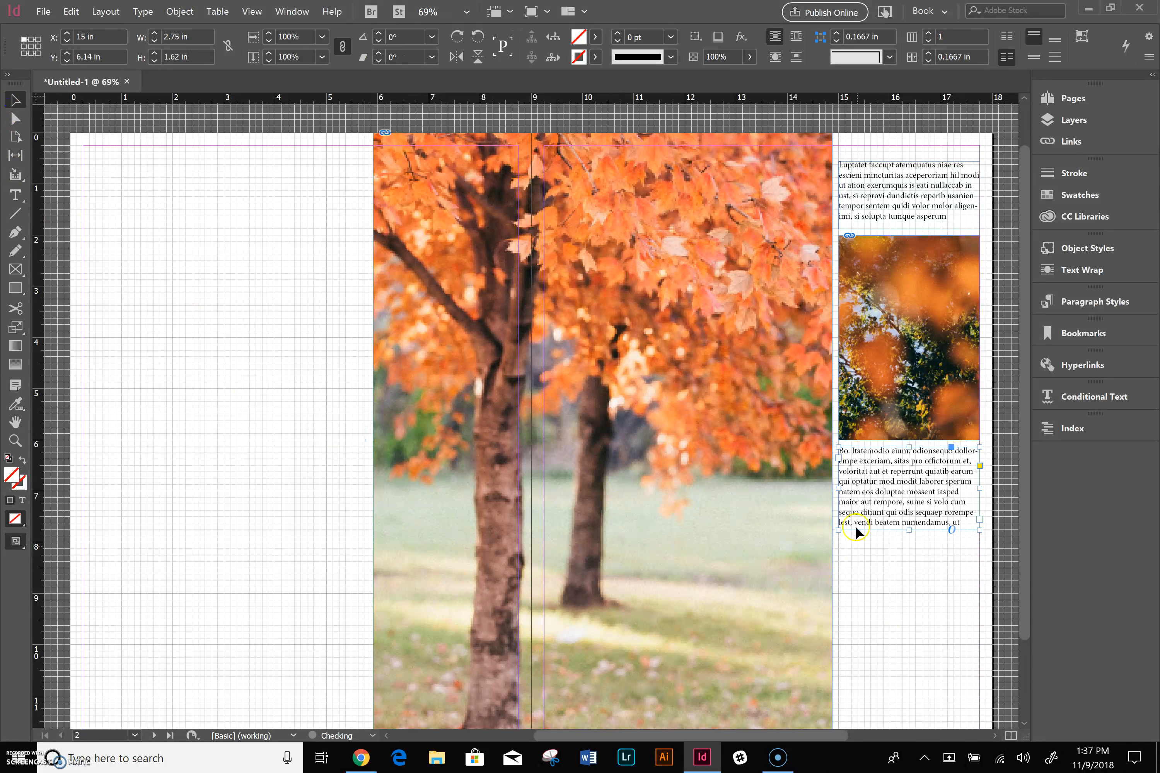
left_click_drag(877, 500, 881, 513)
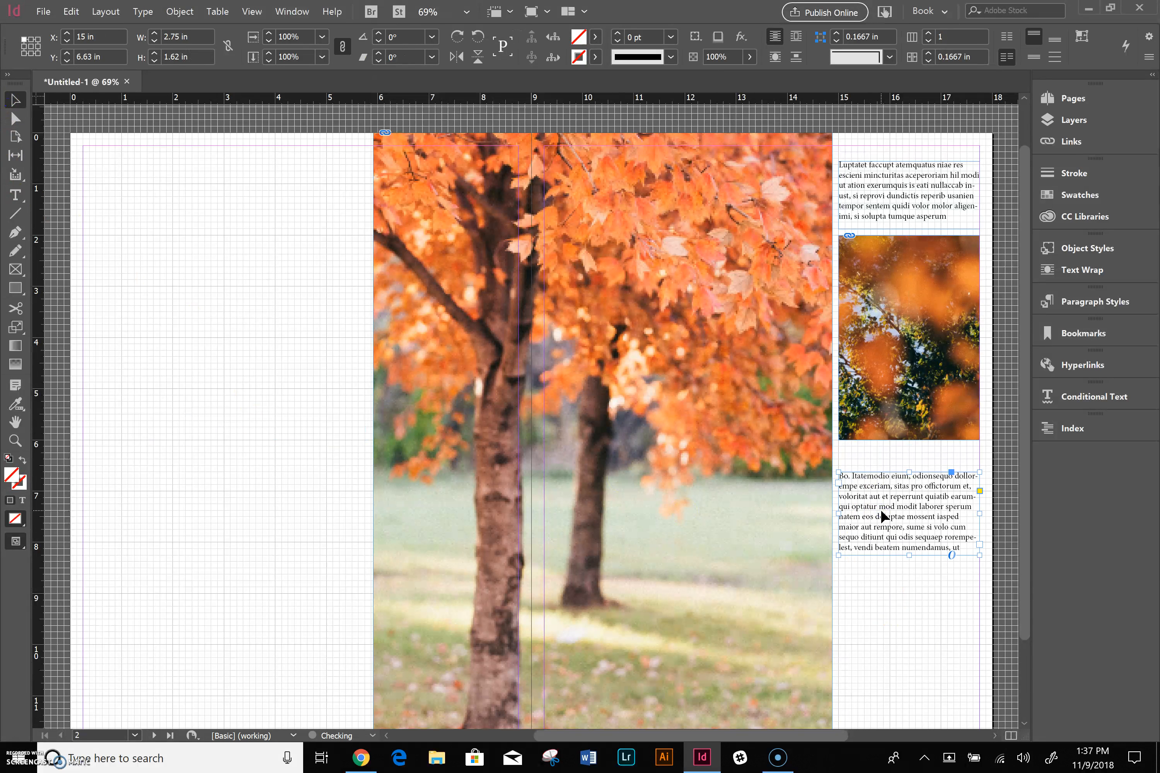
key("ctrl+z")
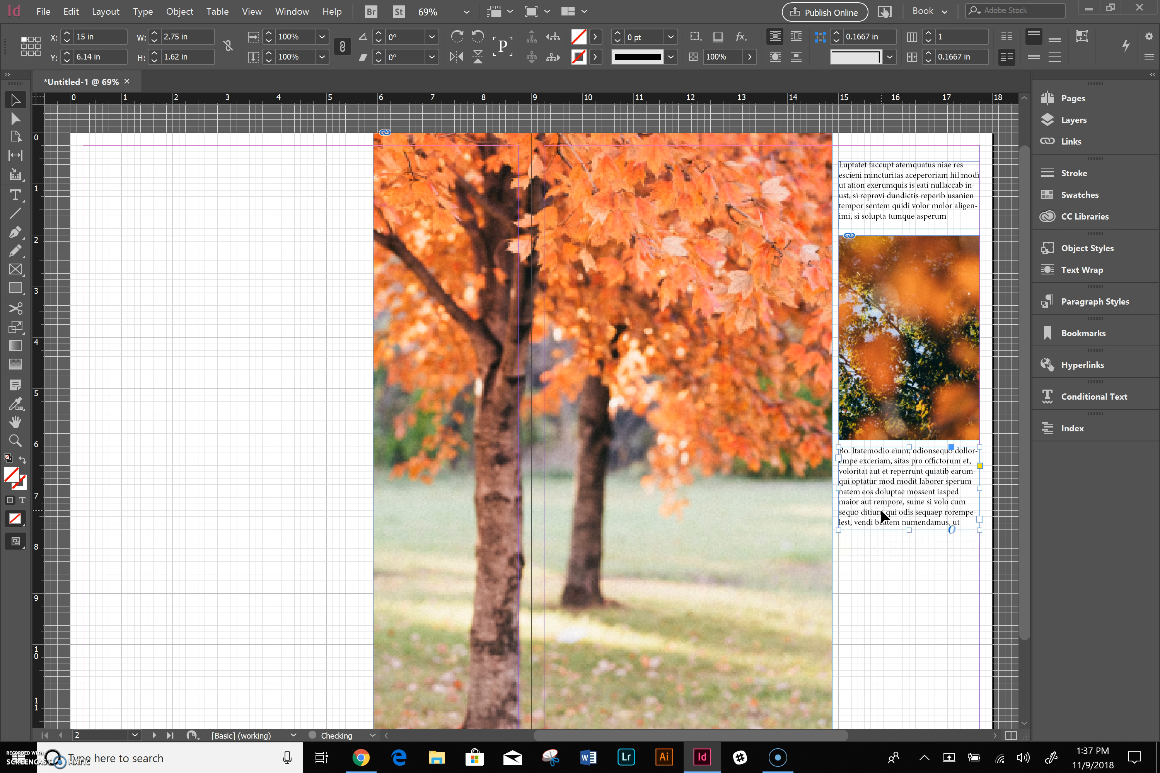
Try the lower caption's text at 10 pt, restore it to 12 pt and deselect it.
triple_click(916, 494)
left_click(915, 491)
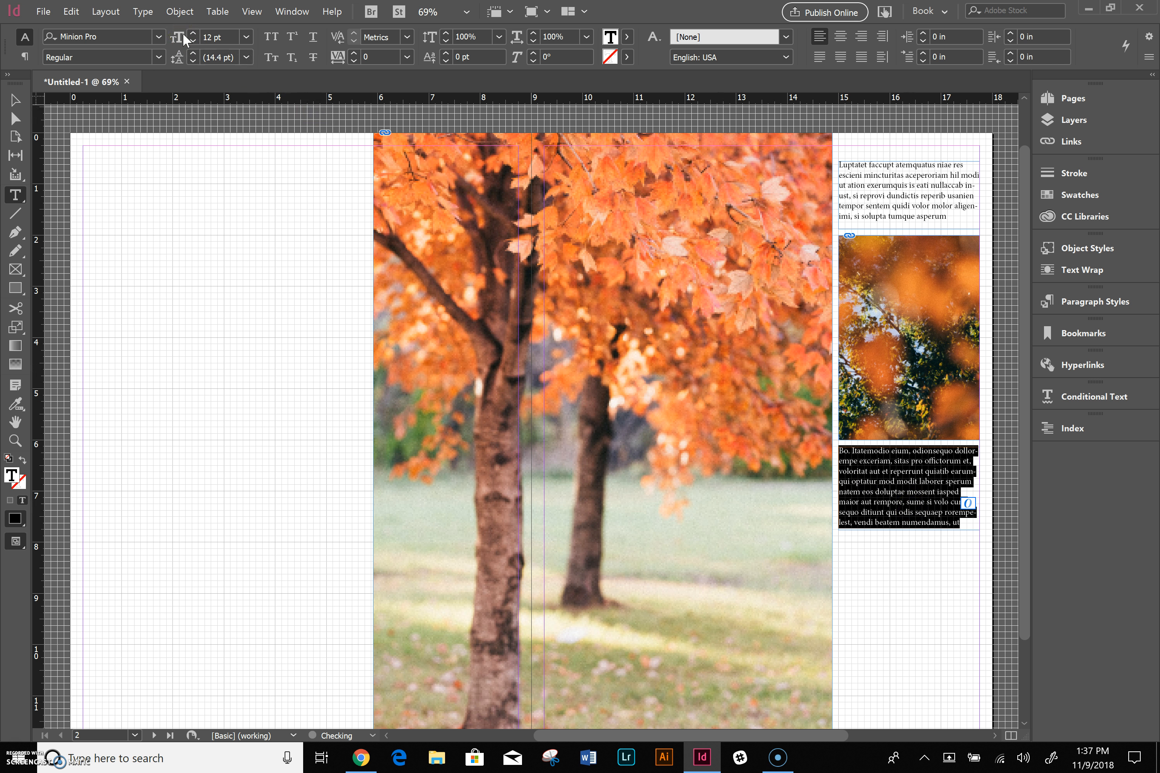
left_click(192, 41)
left_click(193, 41)
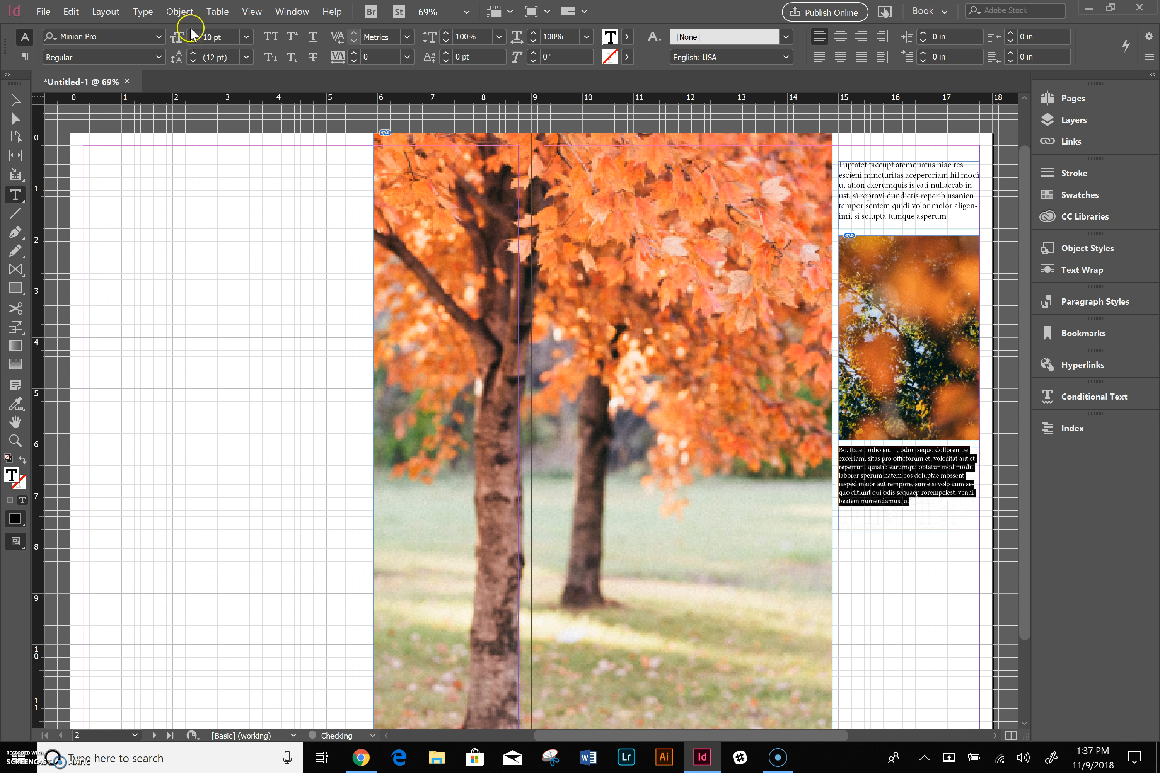
left_click(193, 32)
left_click(192, 32)
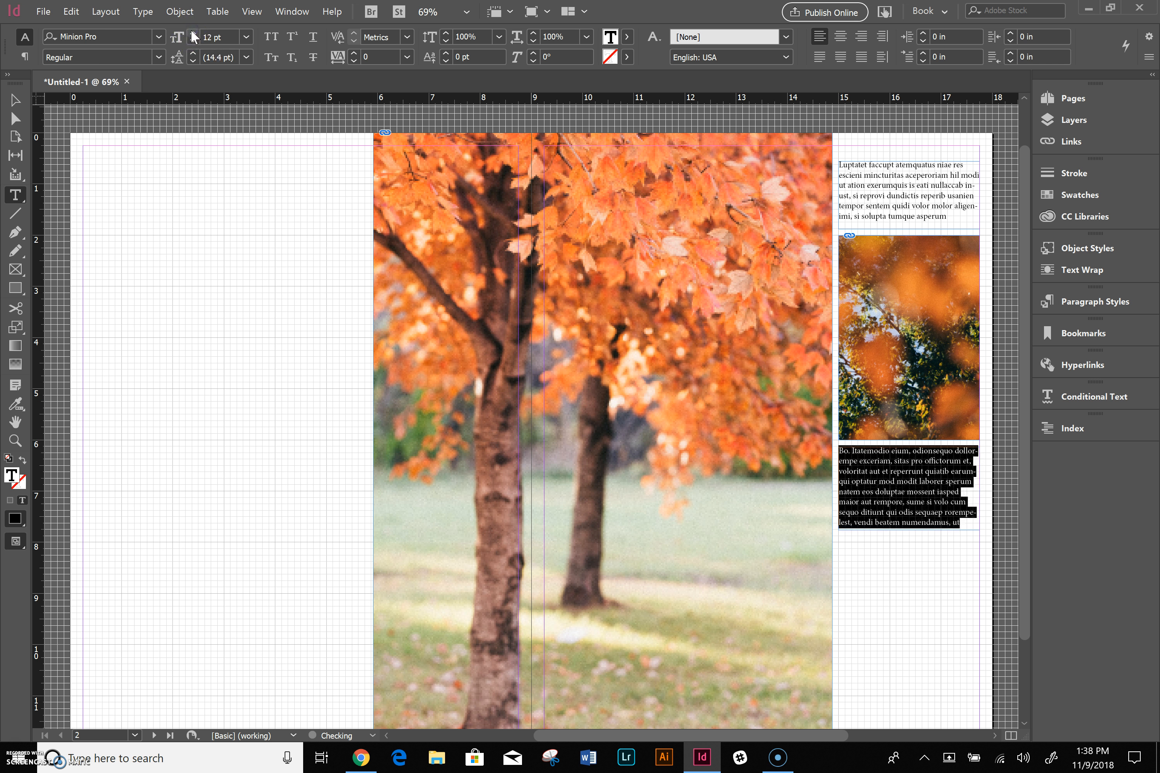
left_click(247, 219)
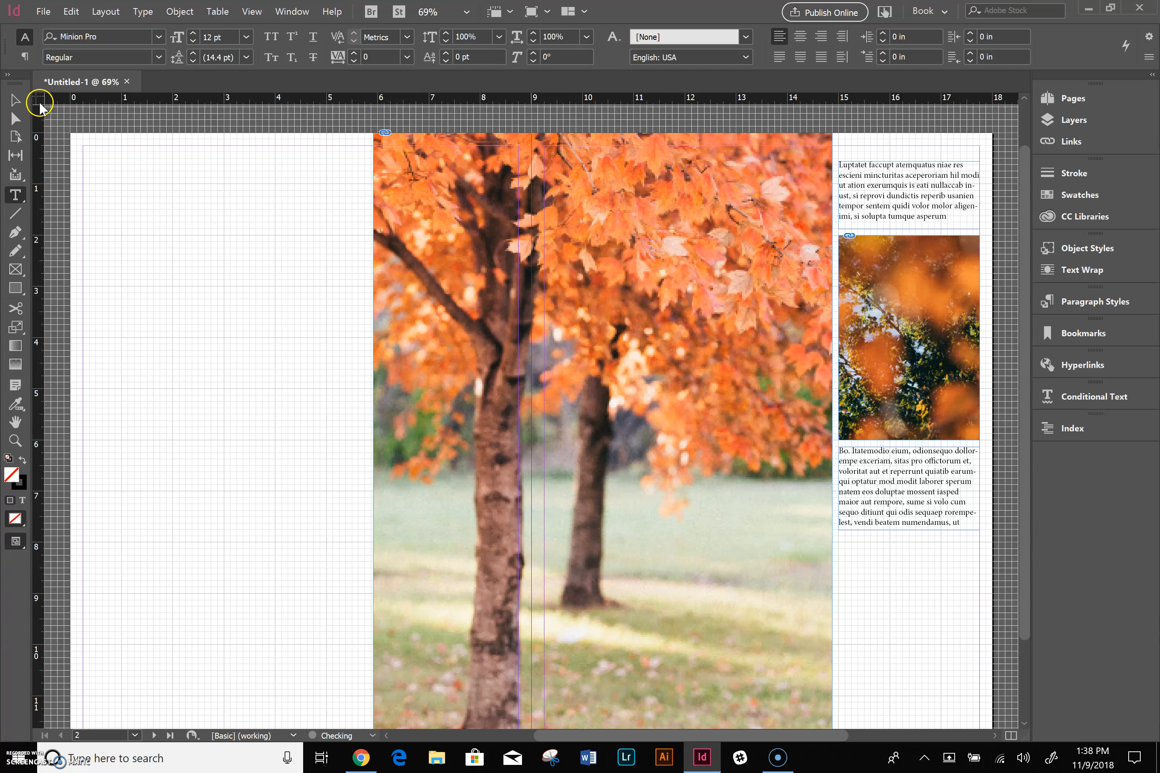
left_click(15, 100)
left_click(886, 200)
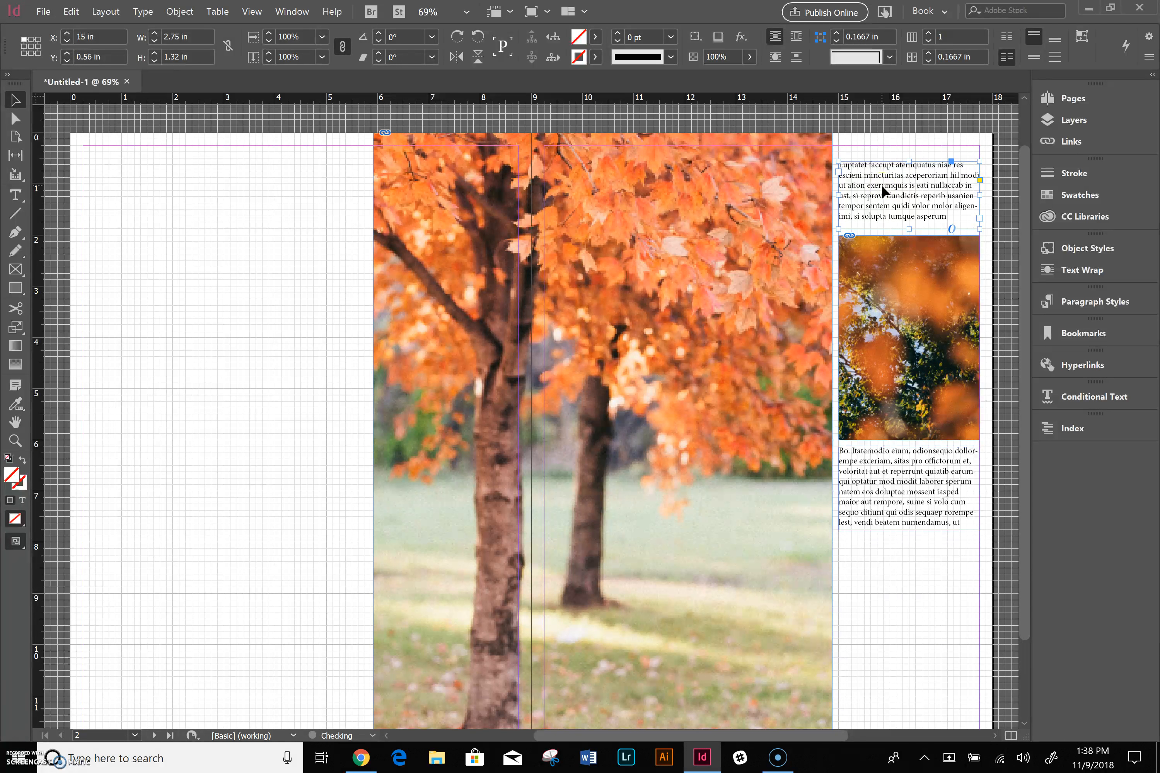
left_click(220, 336)
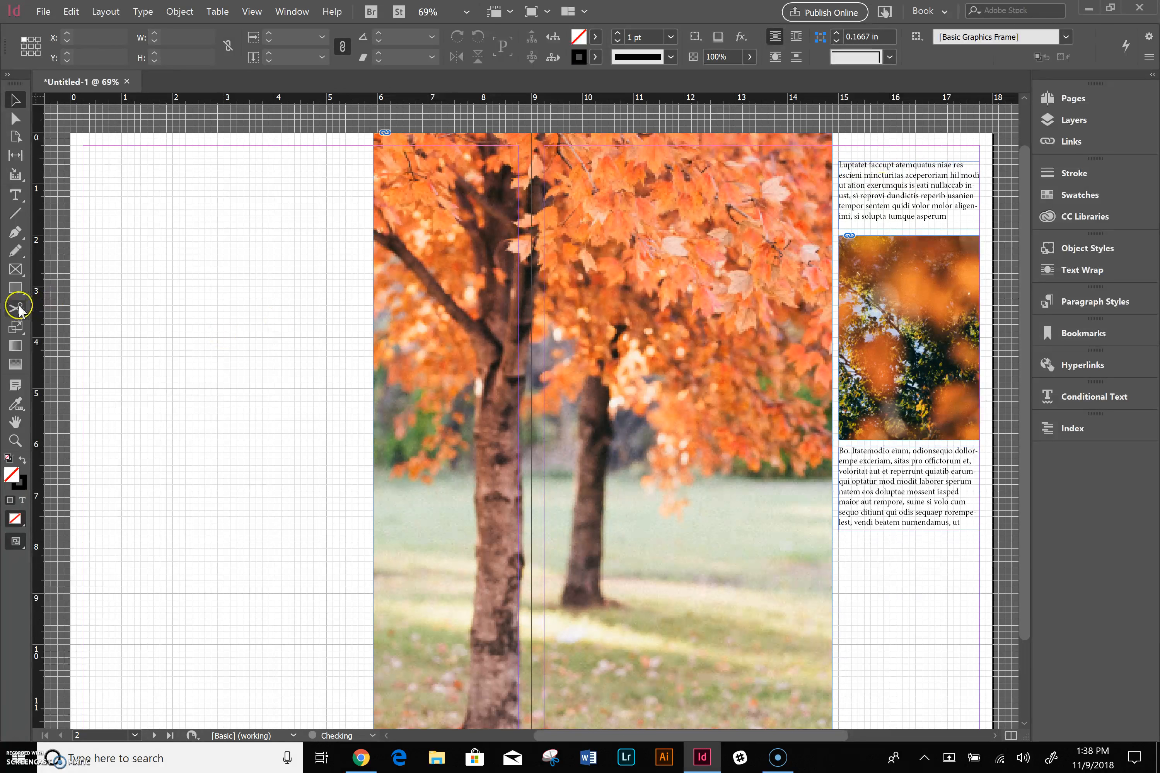
Add a text frame about 5.51 in wide at the left page's upper margin reading HEADLINE, with the text enlarged to span its width.
left_click(10, 199)
left_click_drag(84, 146, 366, 239)
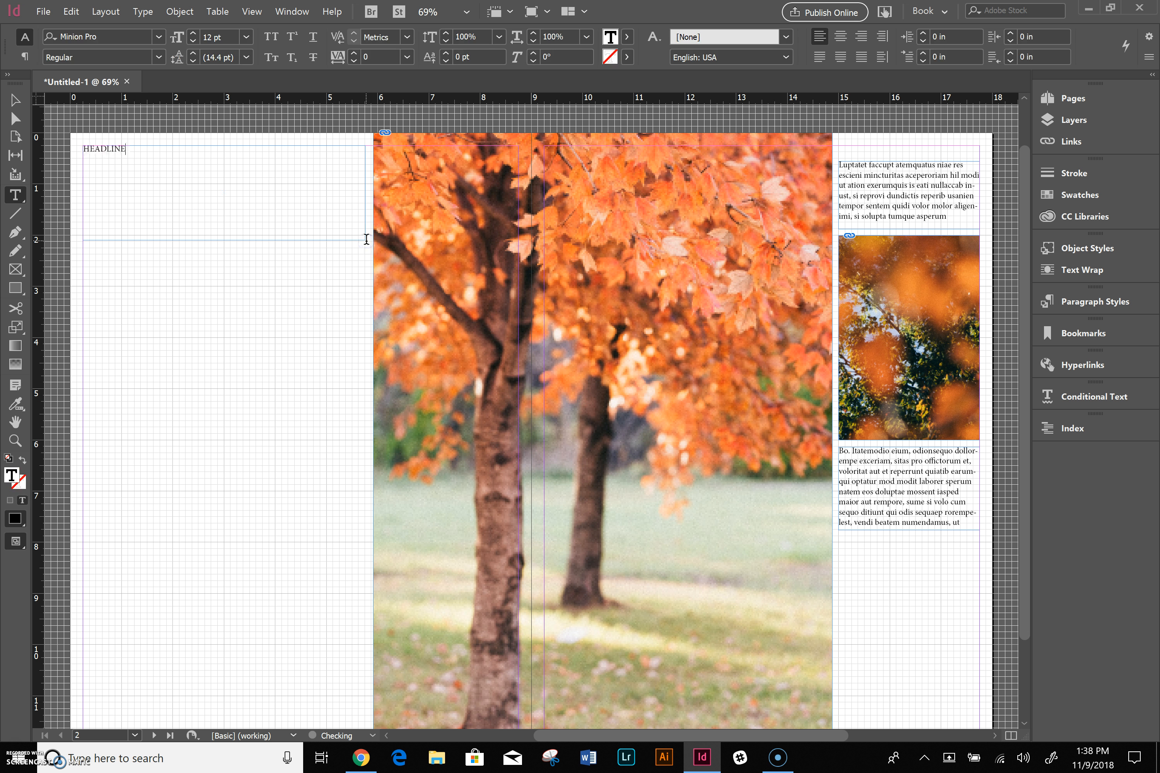
key("ctrl+a")
scroll(208, 179, "left", 3)
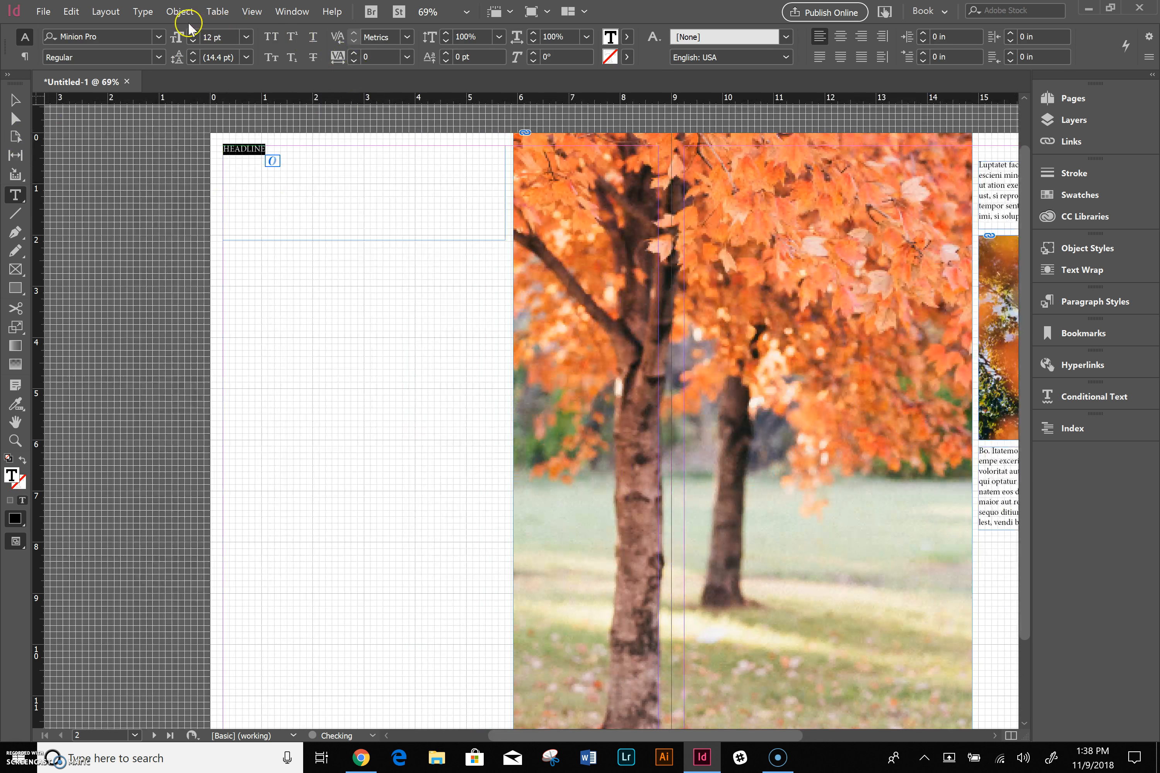
left_click(246, 37)
left_click(232, 284)
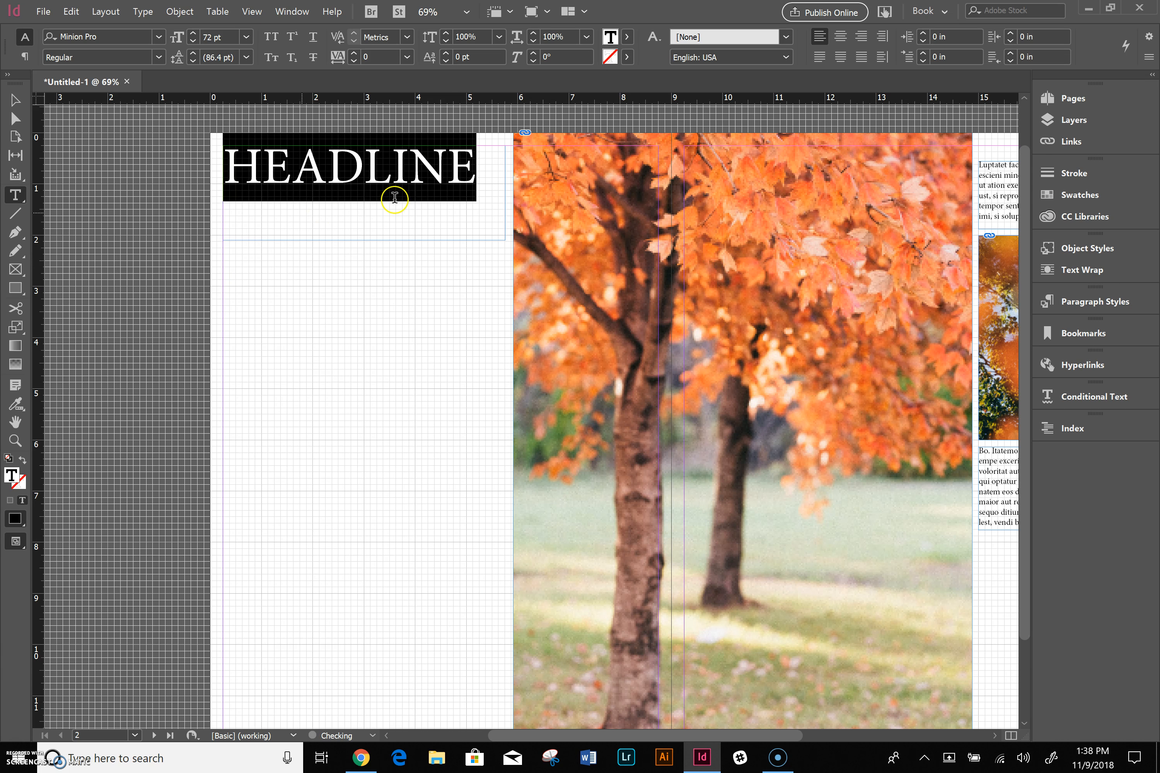
left_click(194, 33)
left_click(194, 33)
left_click(194, 33)
left_click(194, 33)
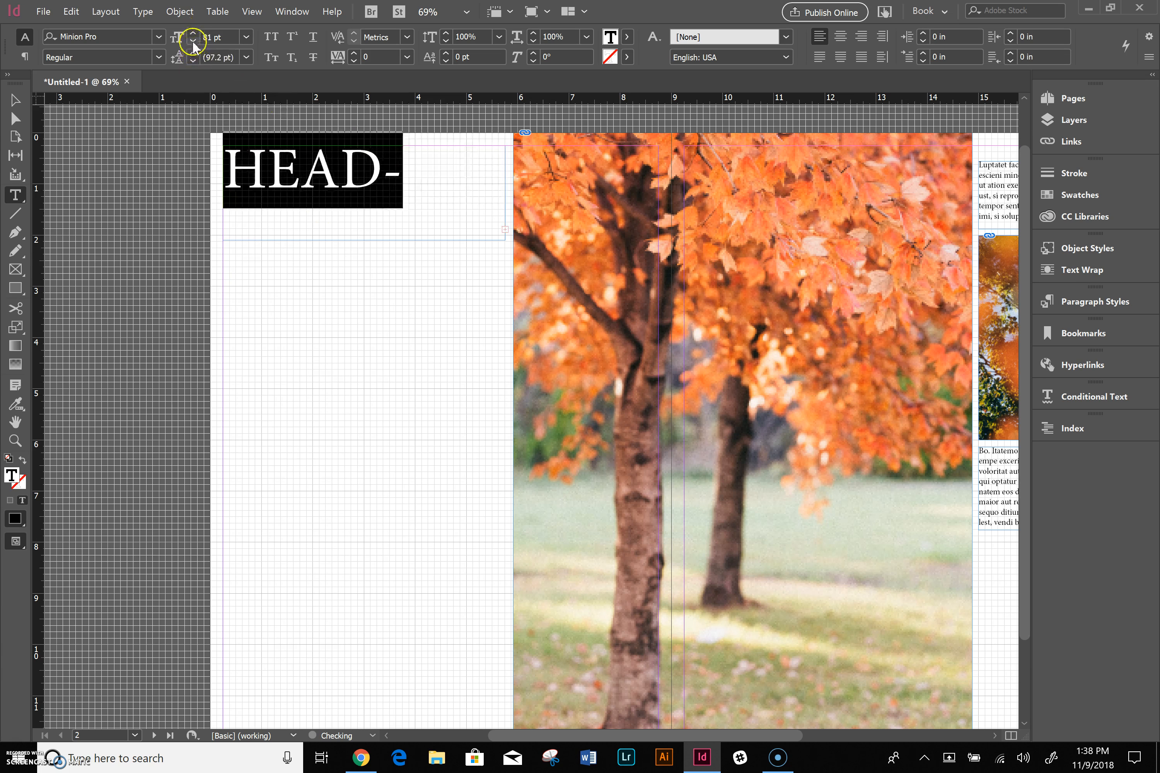
left_click(194, 42)
Shorten the headline frame from below to about 0.97 in high so it fits closely around the text.
left_click(15, 101)
left_click(98, 181)
left_click(359, 237)
left_click_drag(364, 240, 363, 194)
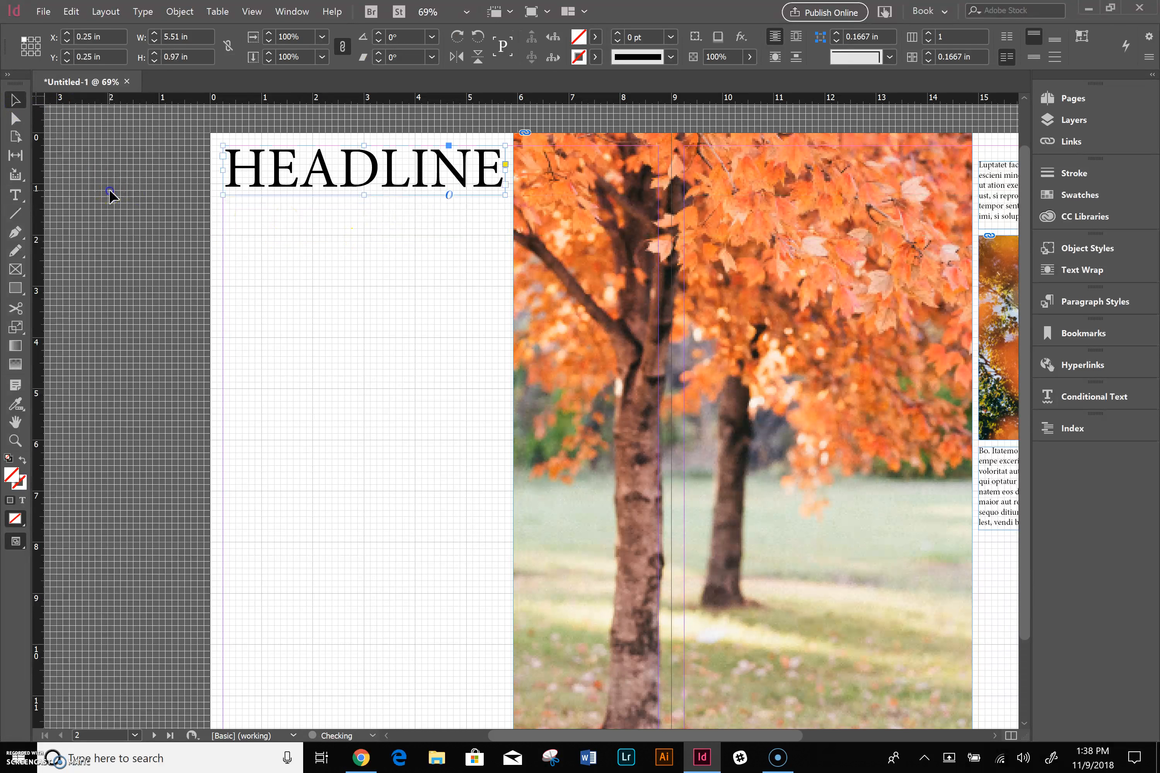
Add a text frame of the same width directly below the headline reading Secondary Headline, with the text at 49 pt.
left_click(15, 195)
left_click_drag(224, 198, 506, 245)
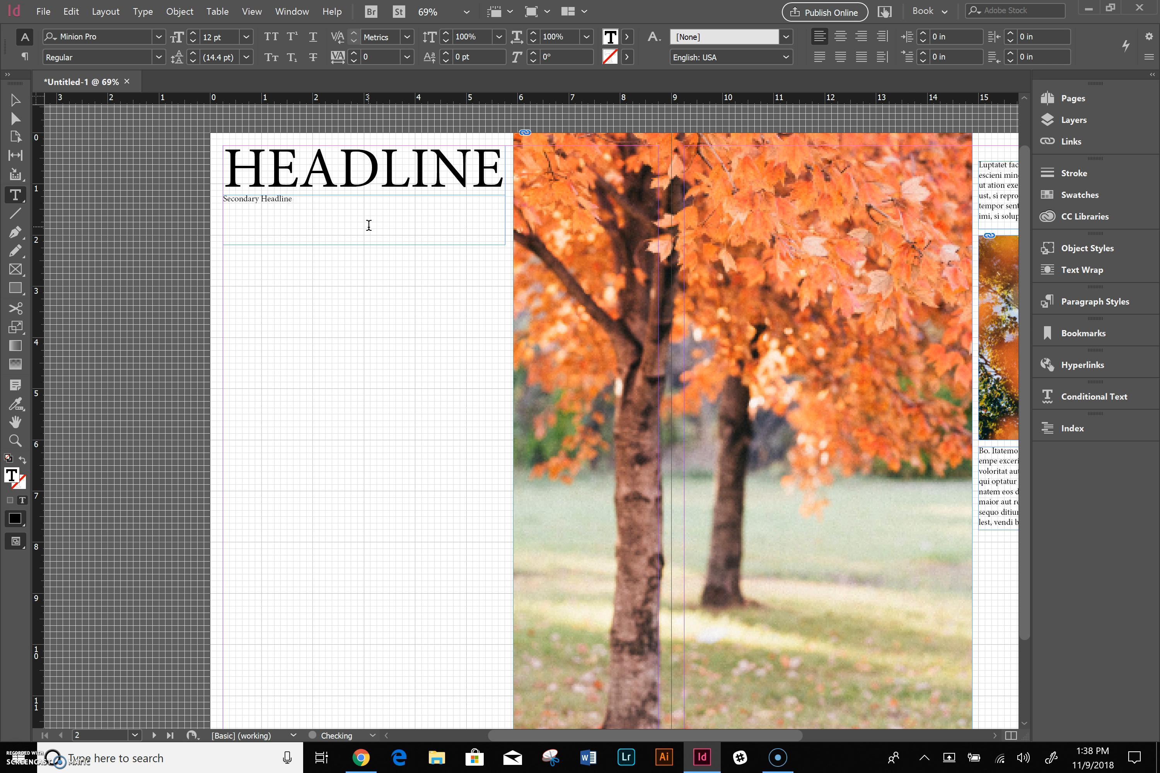
key("ctrl+a")
left_click(246, 41)
left_click(233, 215)
left_click(192, 34)
left_click(193, 33)
left_click(193, 33)
left_click(192, 33)
left_click(193, 34)
left_click(192, 33)
left_click(192, 33)
left_click(193, 33)
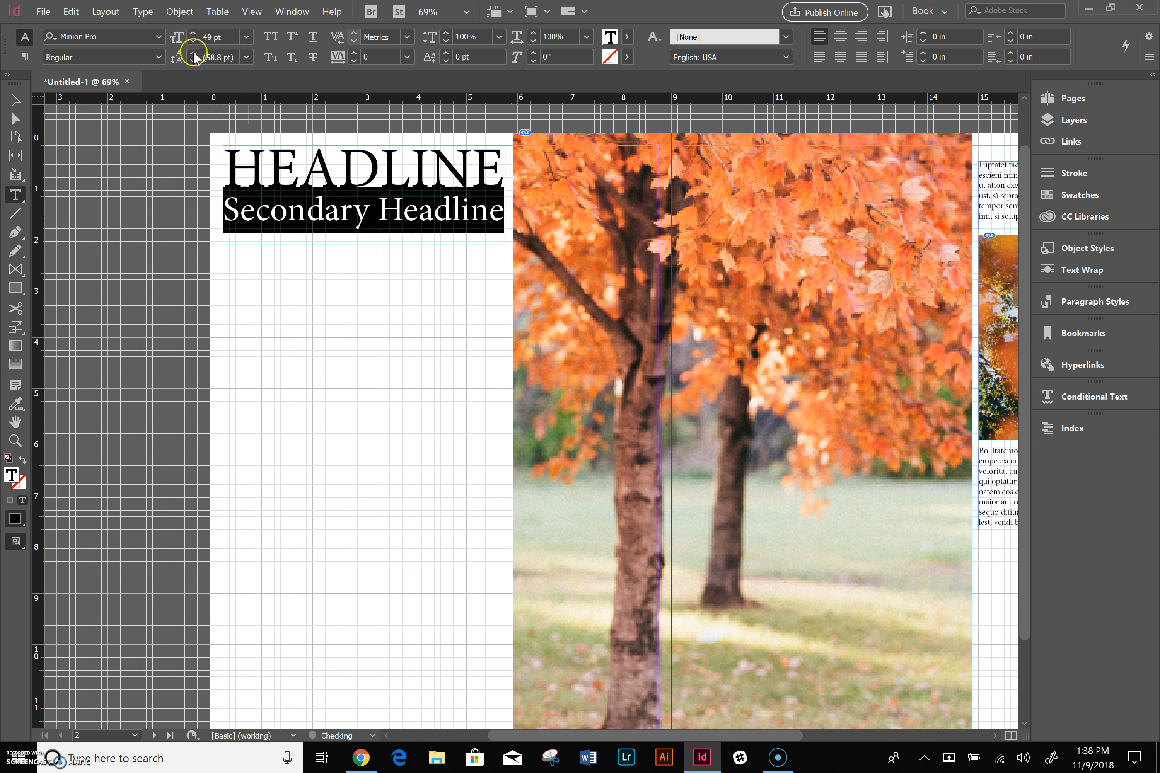
Select both headline frames and move them together to about X 1.5 in, Y 0.81 in, overlapping the large photo's edge.
left_click(13, 101)
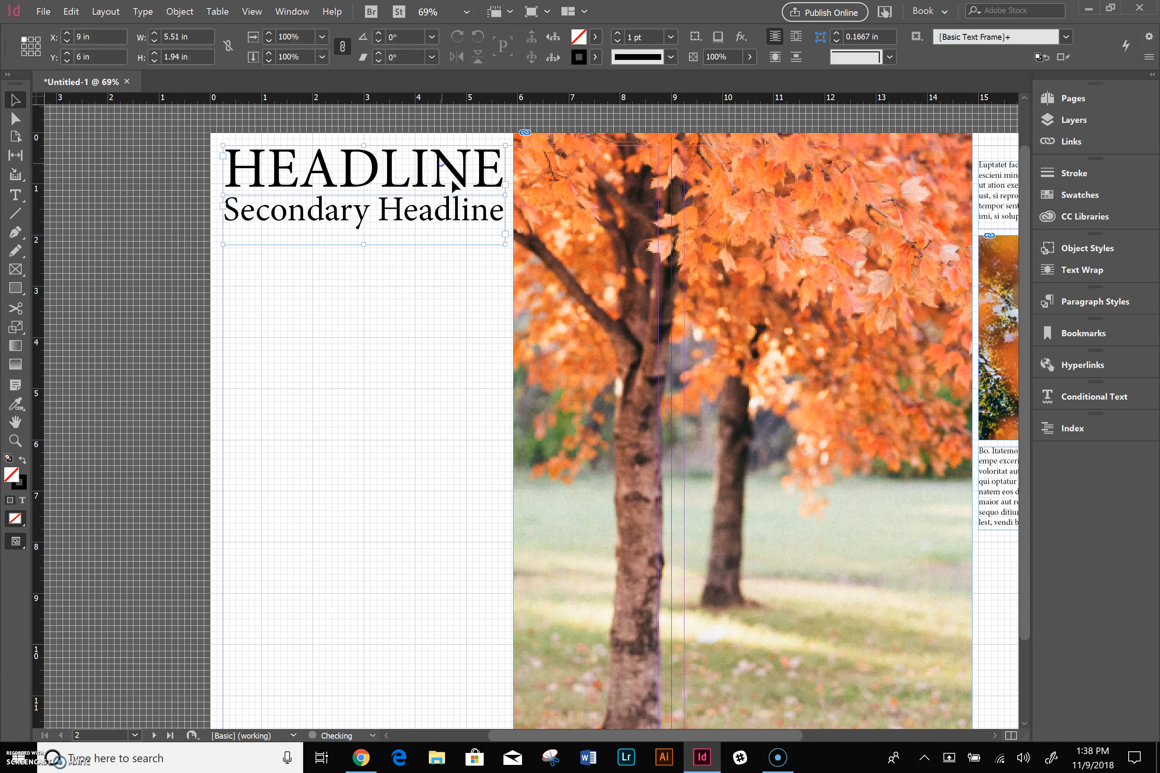
left_click_drag(462, 177, 501, 207)
left_click(459, 350)
left_click_drag(397, 356, 484, 197)
Send both headline frames to the back and move them to about X 0.285 in, Y 0.25 in on the left page.
right_click(478, 204)
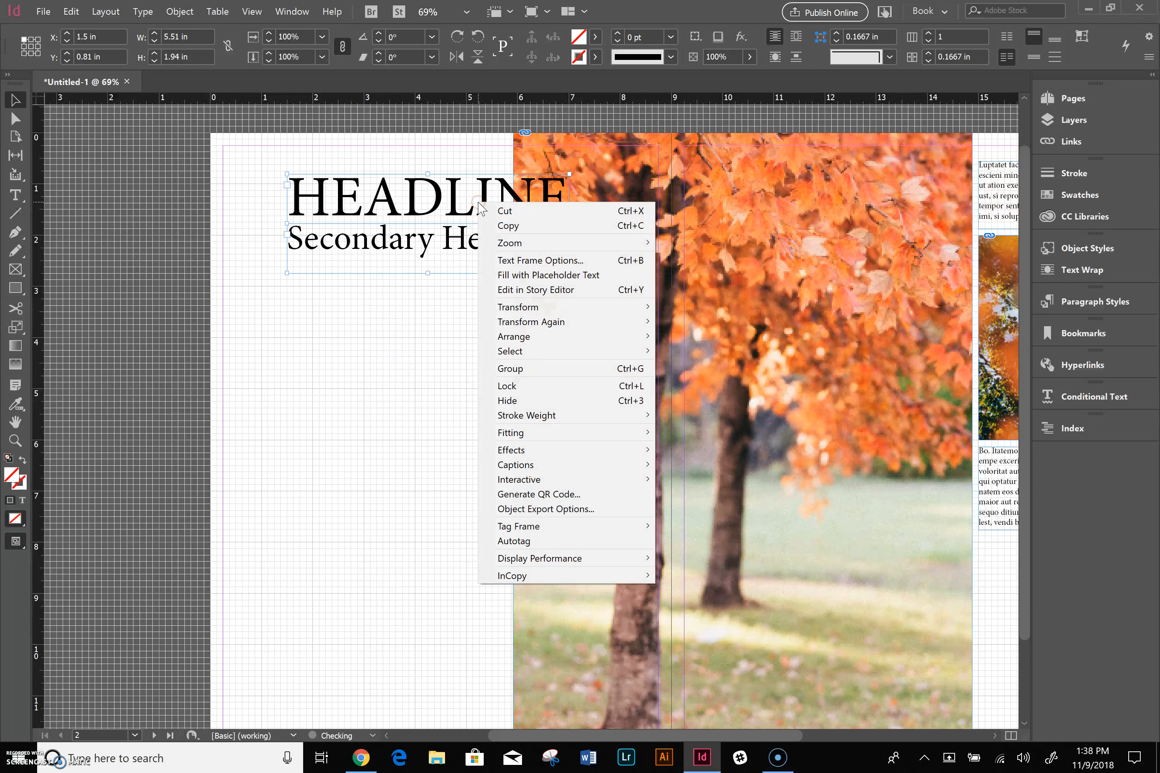
mouse_move(544, 346)
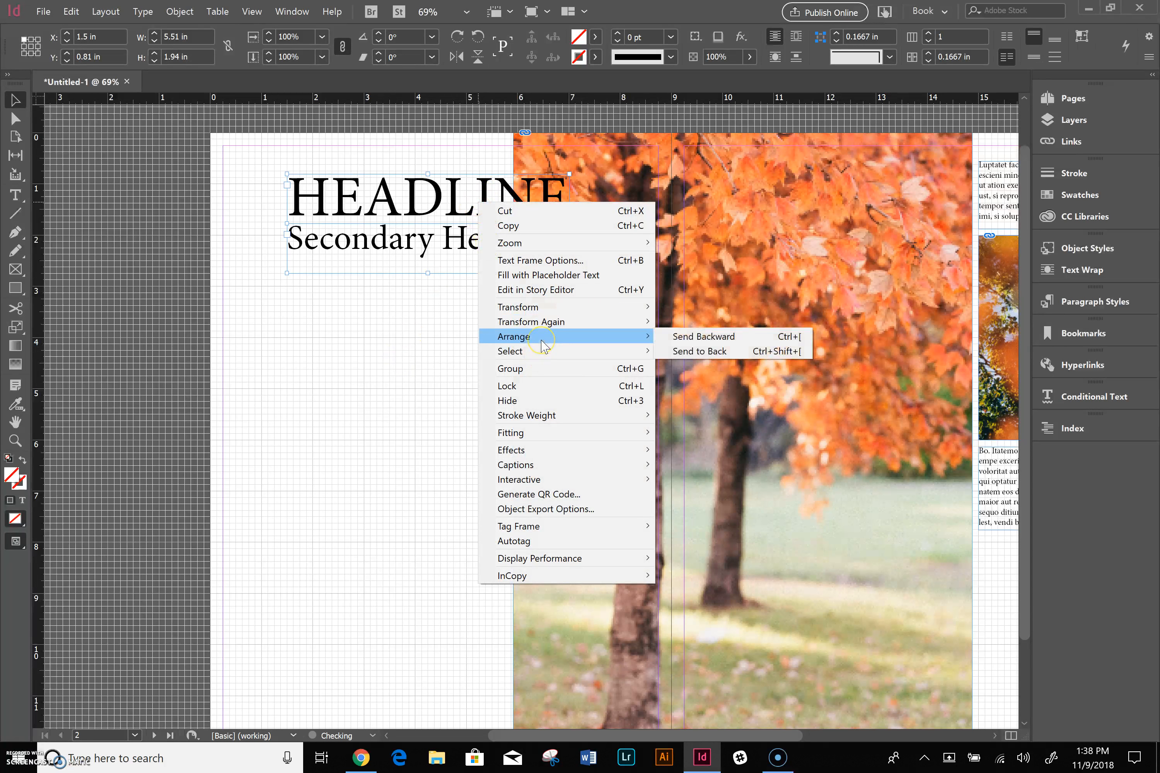
left_click(698, 351)
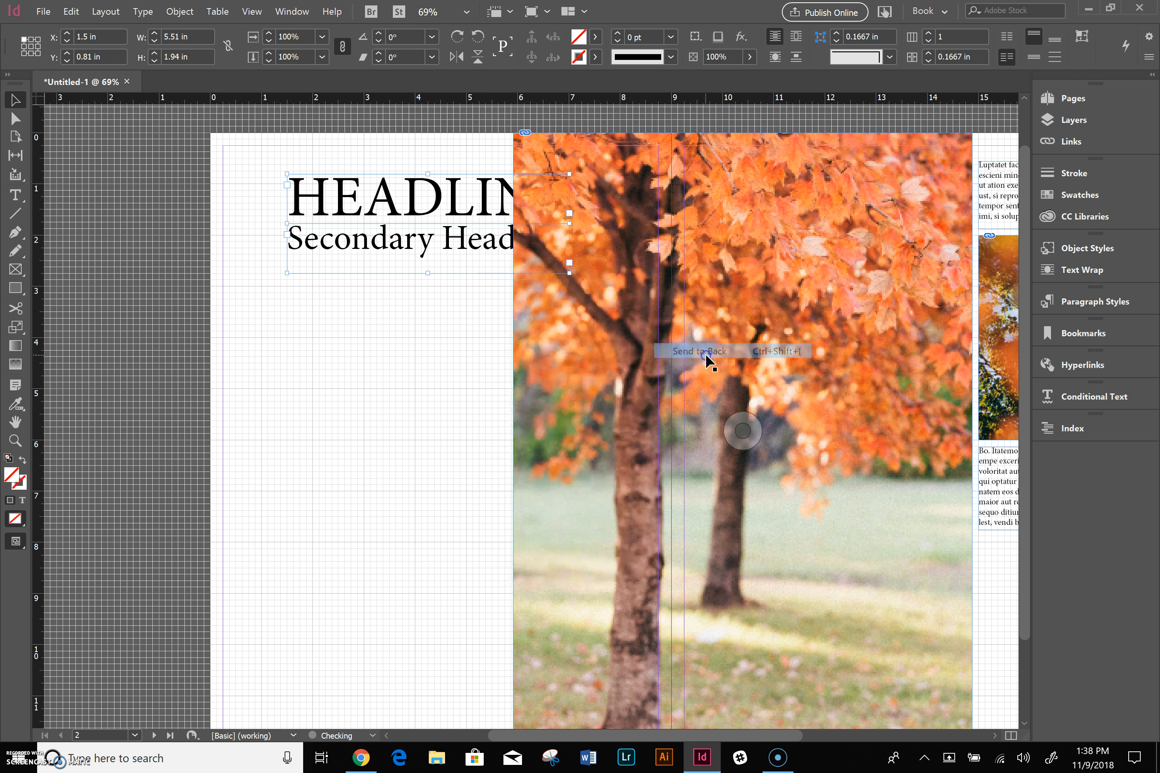
left_click_drag(454, 207, 417, 185)
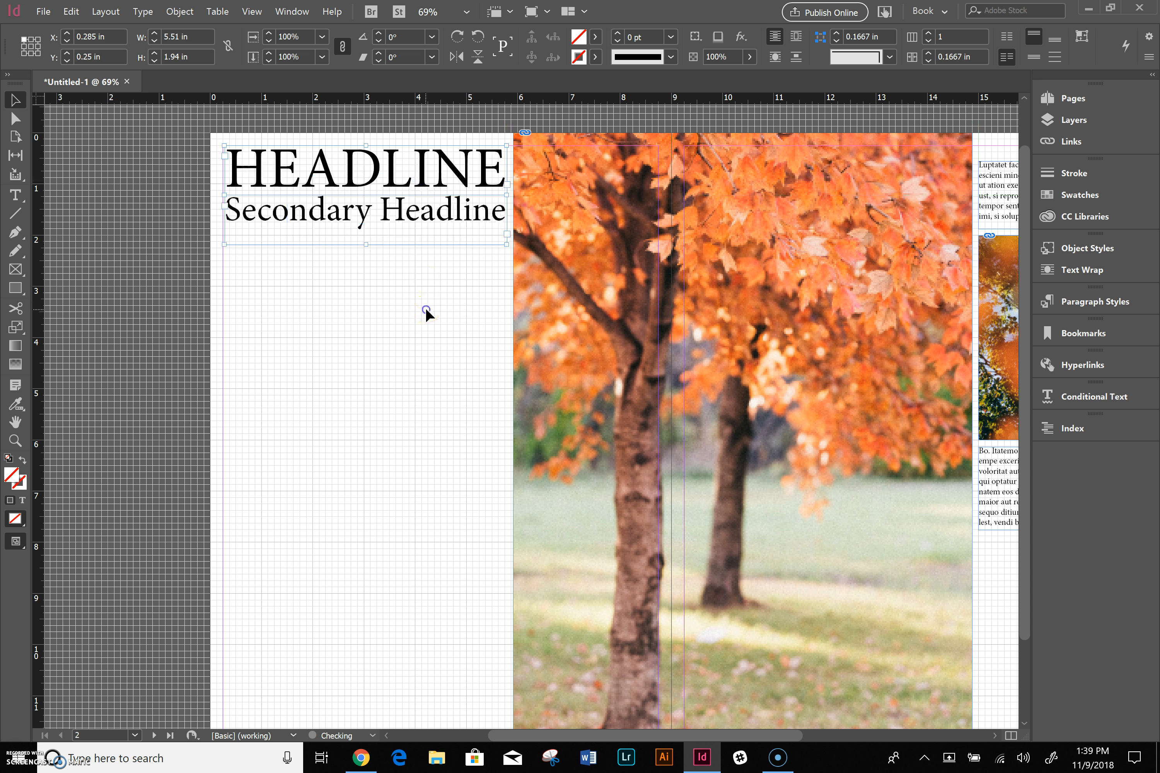
left_click(426, 307)
Draw a body text frame about 5.47 by 3.8 in below the secondary headline and fill it with placeholder text.
left_click(16, 195)
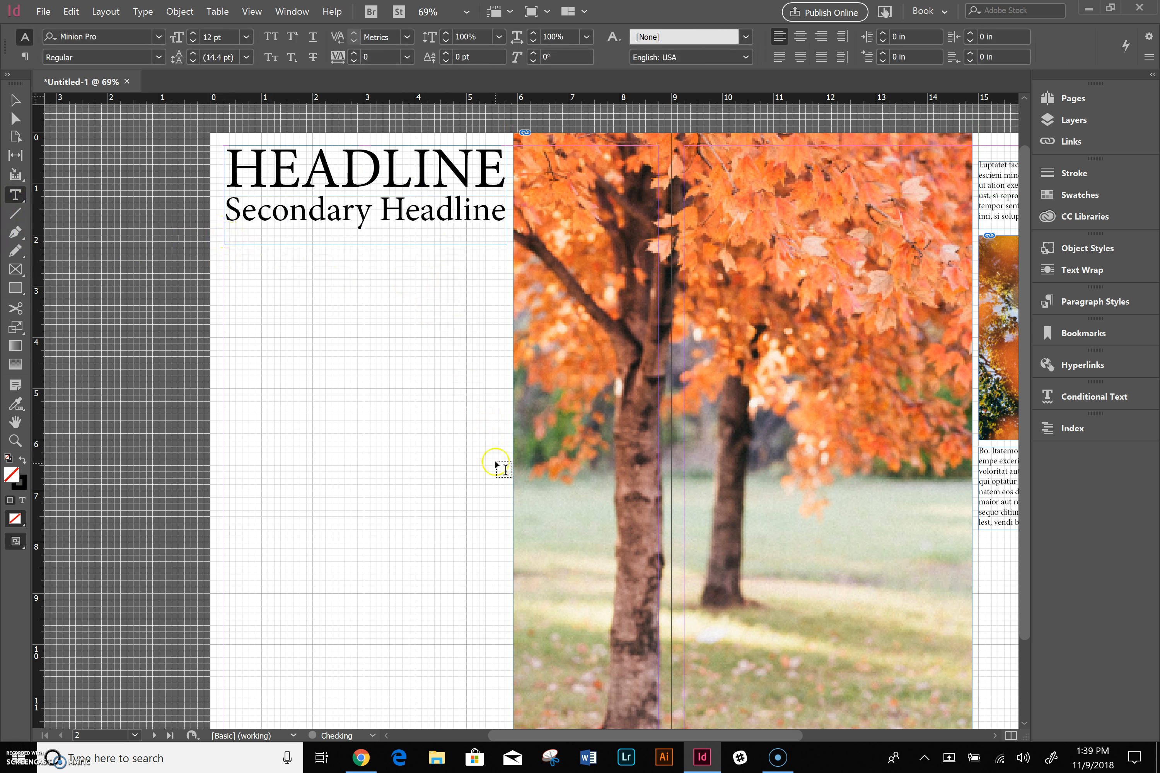
left_click_drag(503, 435, 223, 243)
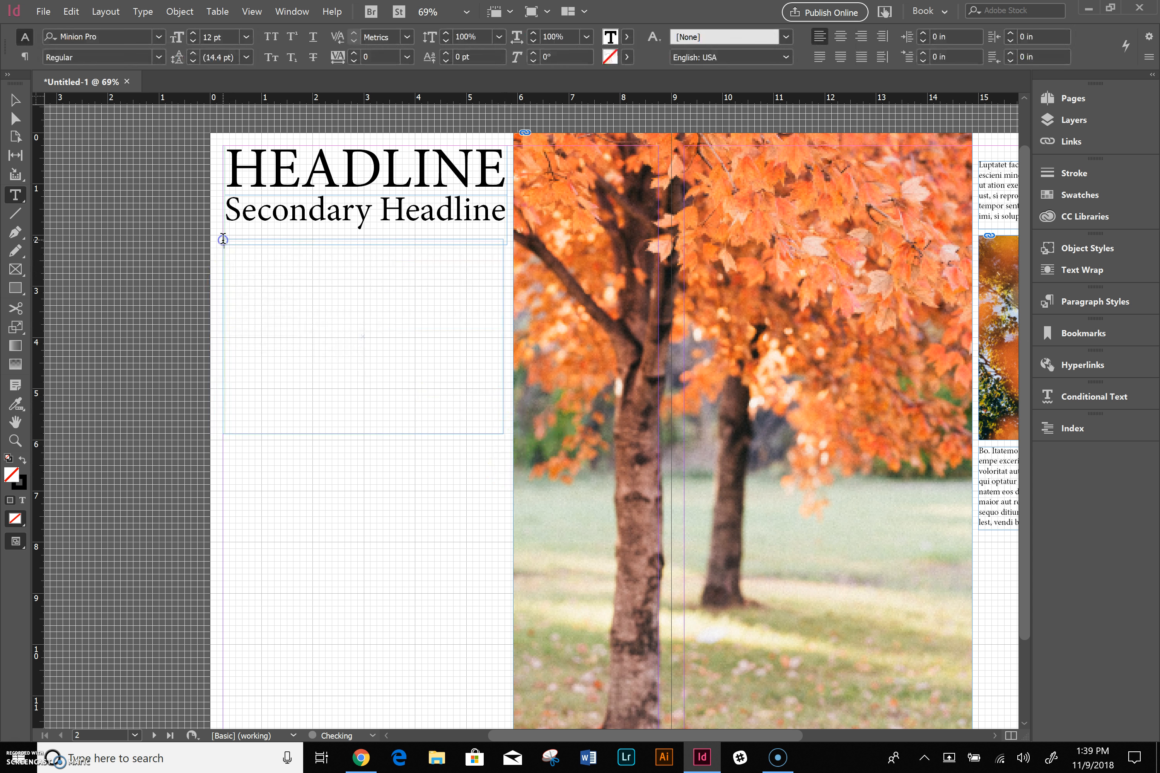
left_click(141, 13)
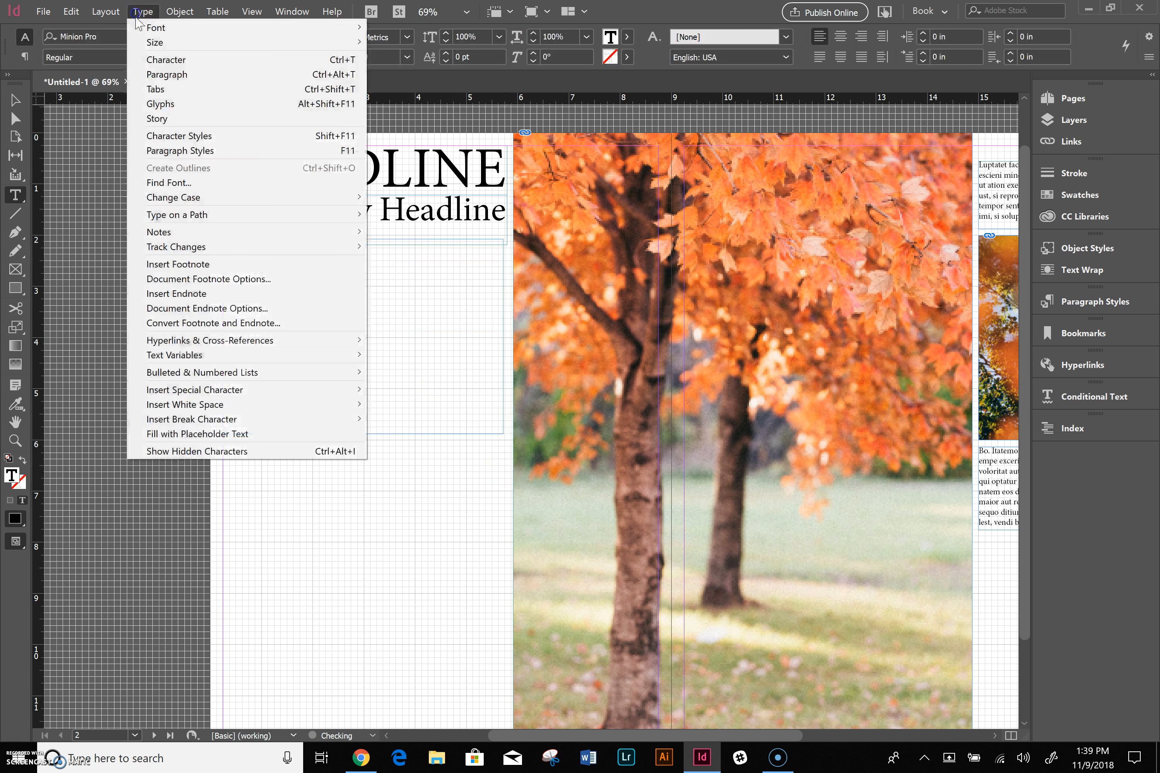
left_click(204, 434)
Narrow the body text frame to 2.375 in and thread its overset text into a second frame beside it, about 2.75 by 3.8 in.
left_click(13, 102)
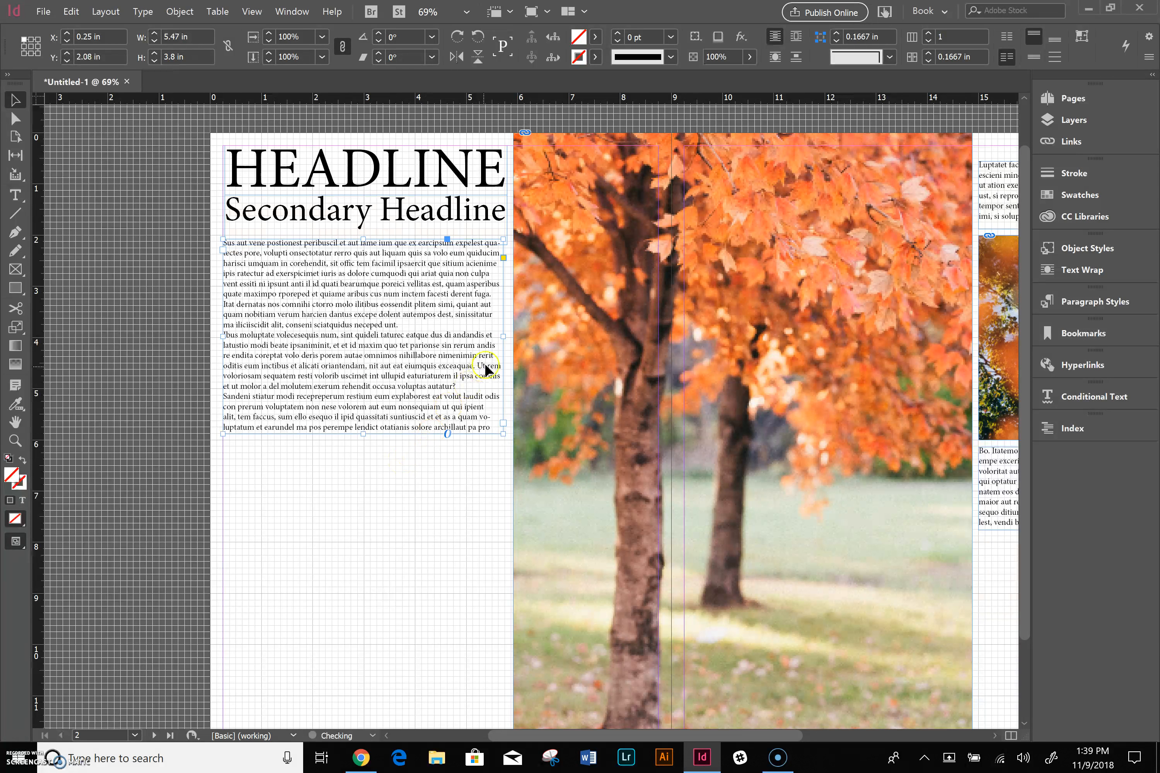
mouse_move(502, 338)
left_mouse_down()
mouse_move(333, 341)
mouse_move(343, 341)
left_mouse_up()
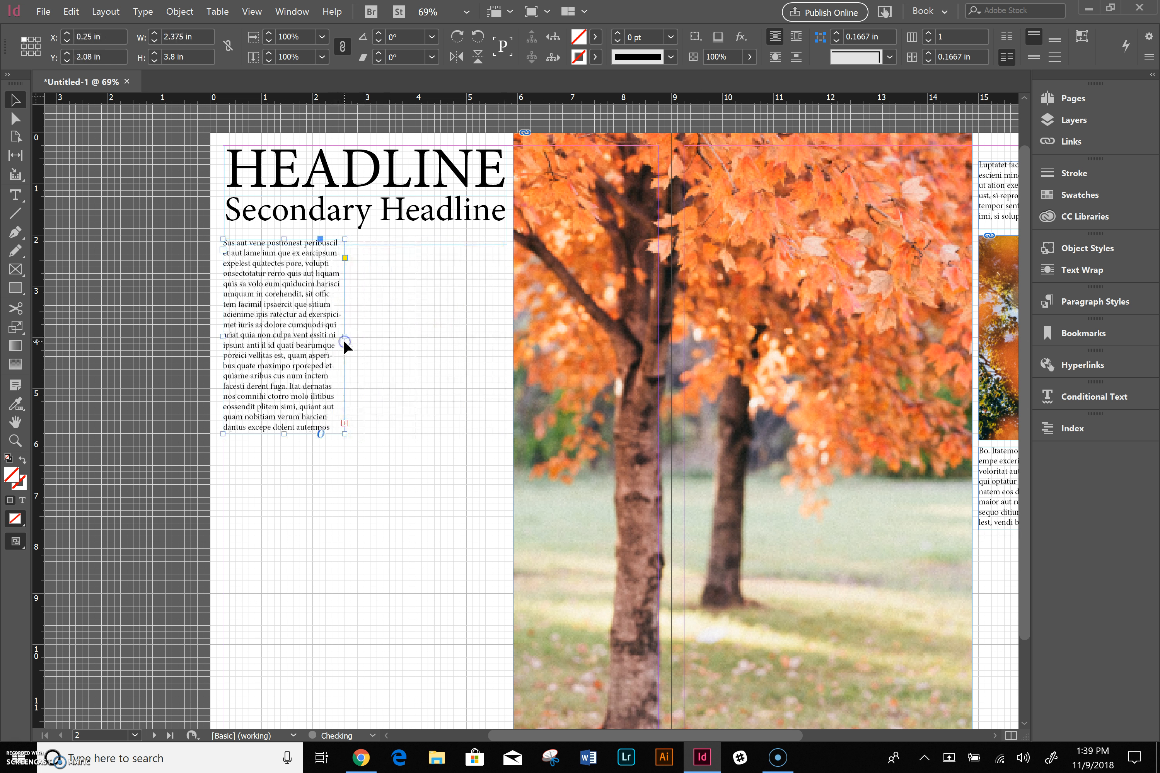
left_click(343, 422)
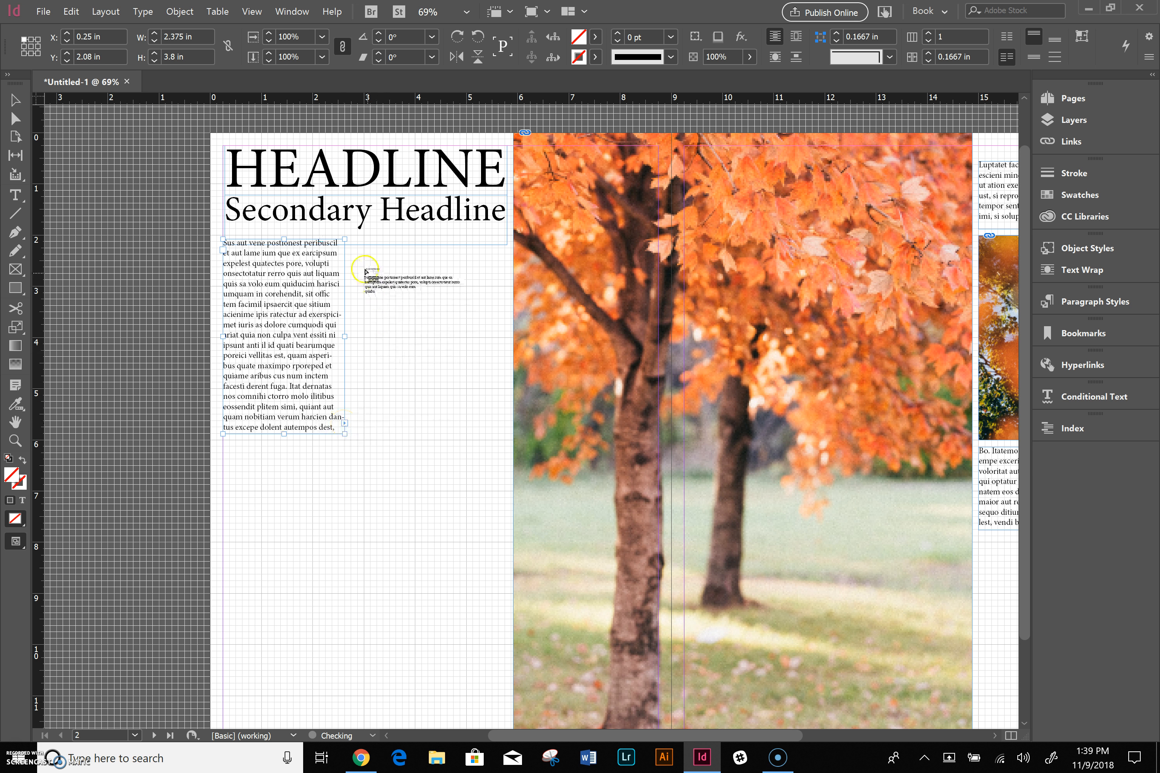
left_click_drag(350, 240, 493, 436)
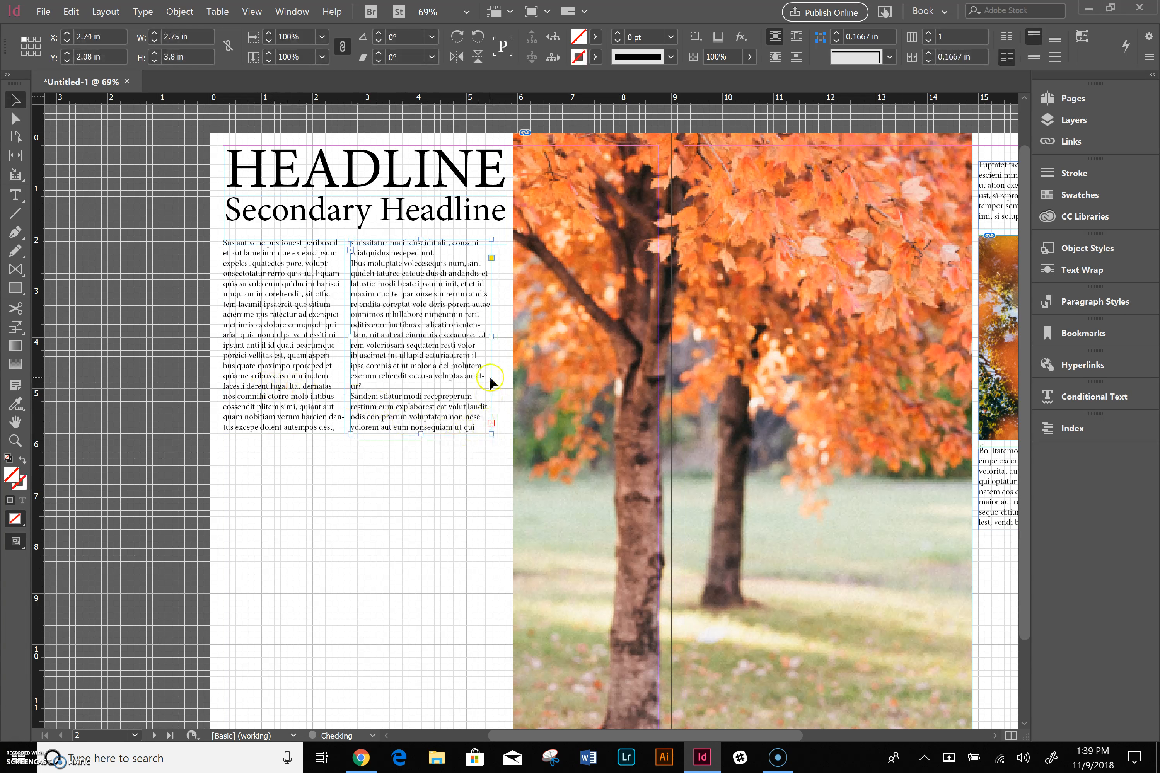
Narrow the second text column to 2.375 in and move both columns together so they sit centred beneath the headlines.
mouse_move(489, 335)
left_mouse_down()
mouse_move(454, 334)
mouse_move(471, 334)
left_mouse_up()
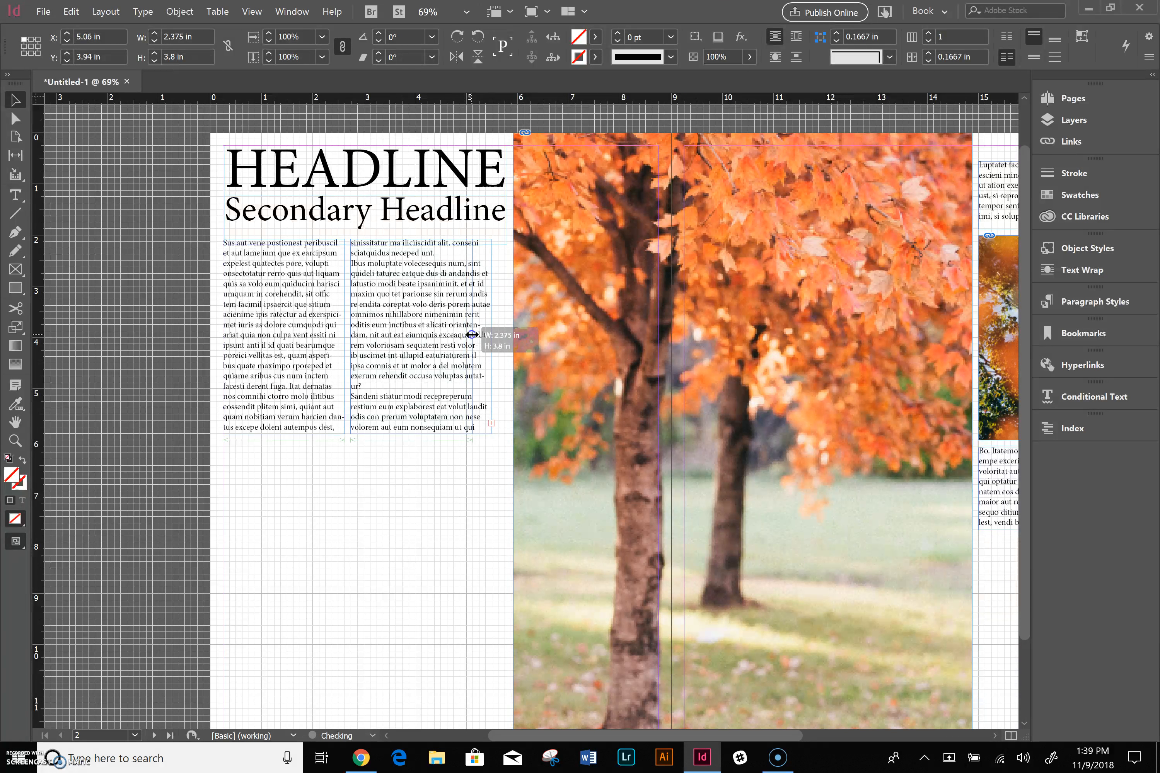
left_click_drag(472, 334, 472, 334)
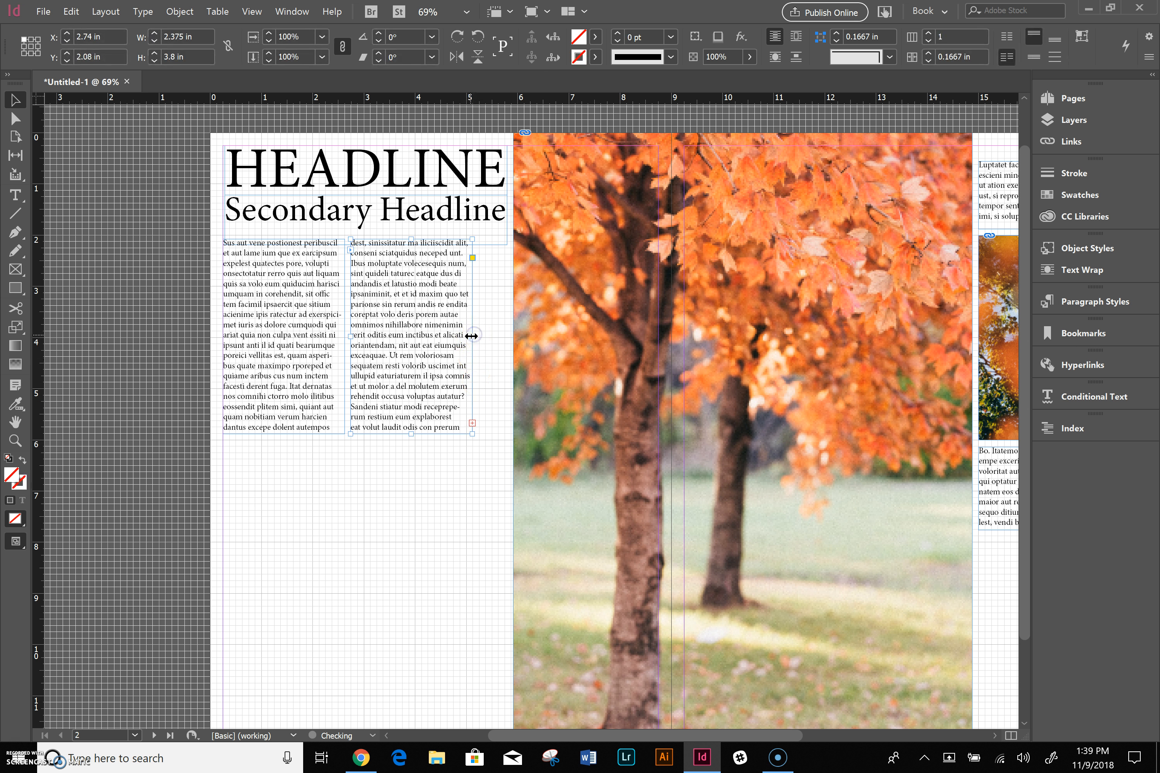
mouse_move(472, 335)
left_mouse_down()
mouse_move(483, 334)
mouse_move(472, 335)
left_mouse_up()
left_click_drag(451, 487, 346, 387)
left_click(367, 472)
Draw two picture frames below the text columns: one about 2.96 by 5.7 in beside the large photo, one about 2.29 by 2.45 in at the outer margin.
scroll(359, 460, "down", 3)
left_click(15, 269)
left_click_drag(499, 345, 349, 637)
left_click_drag(341, 345, 223, 469)
left_click(16, 101)
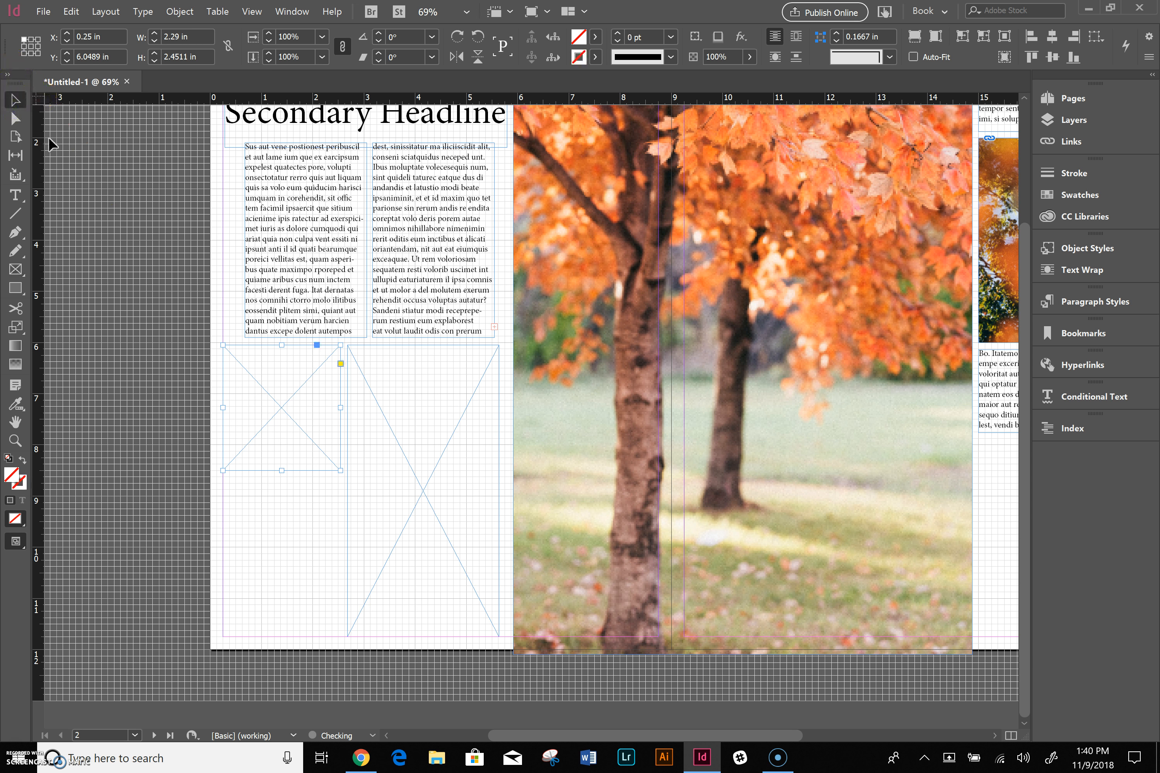
Place the photo DSCF6722 into the smaller frame at the outer margin and select the taller empty frame beside it.
left_click(43, 11)
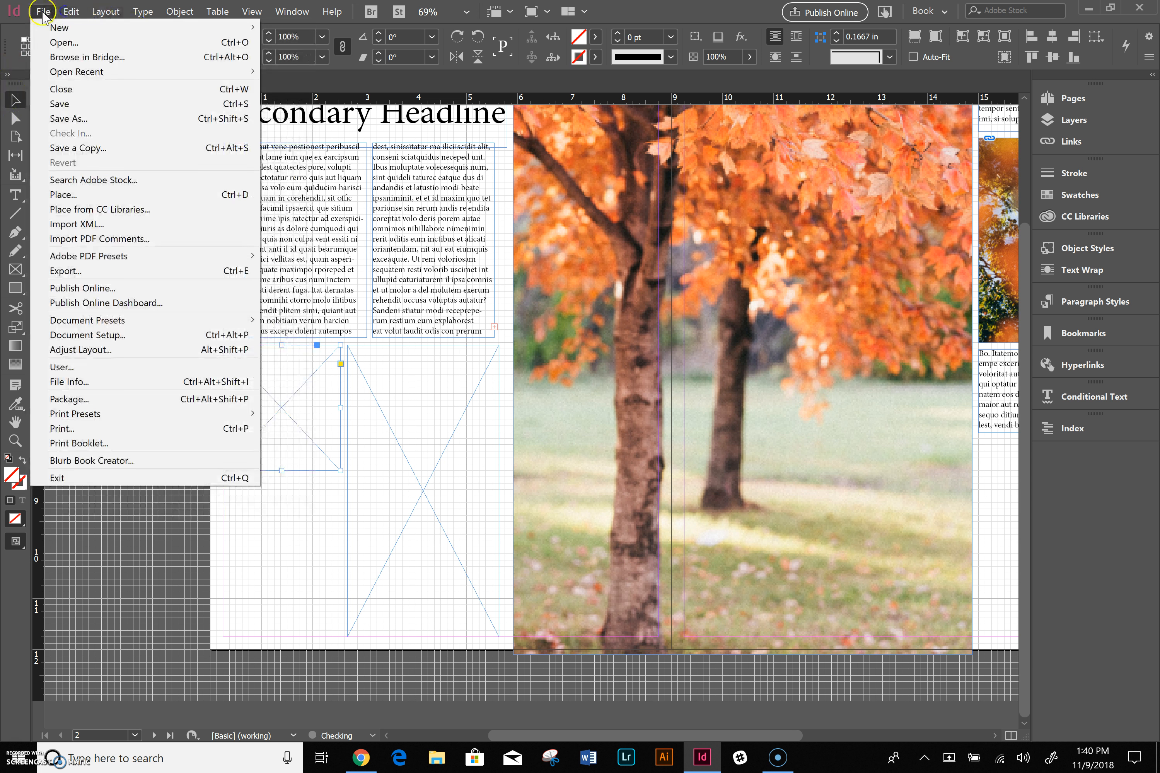
left_click(75, 194)
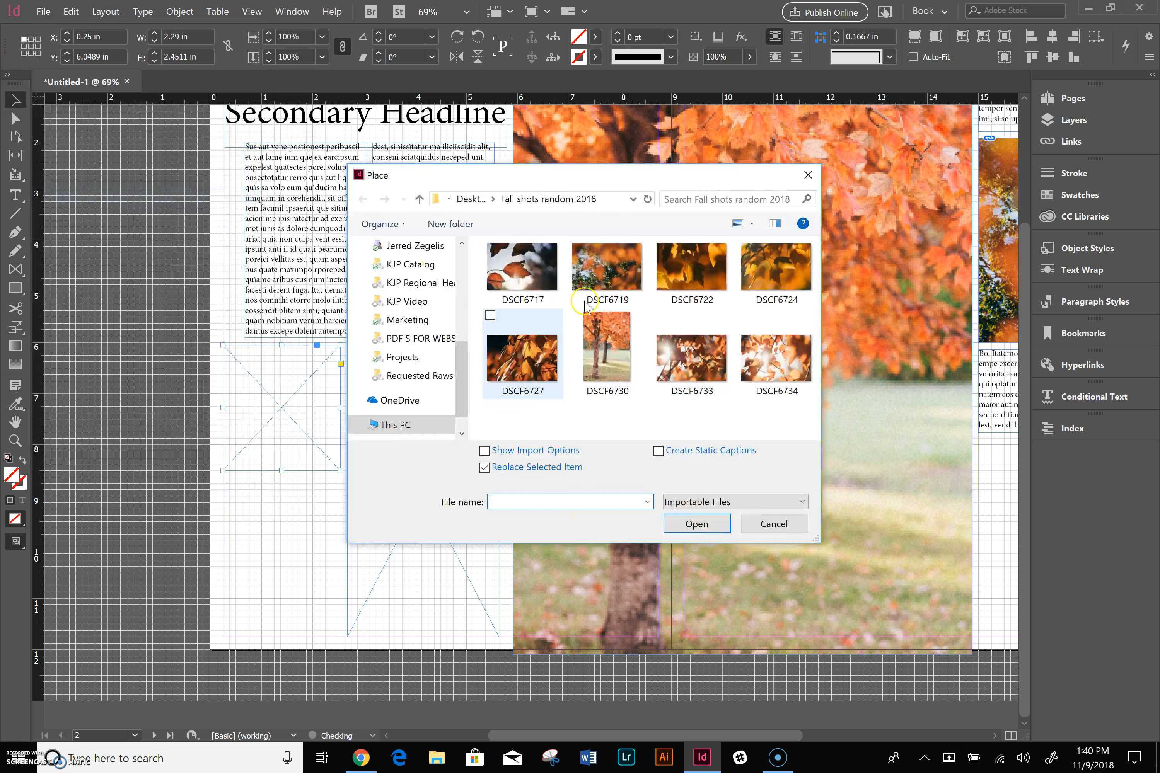
double_click(687, 282)
left_click(412, 372)
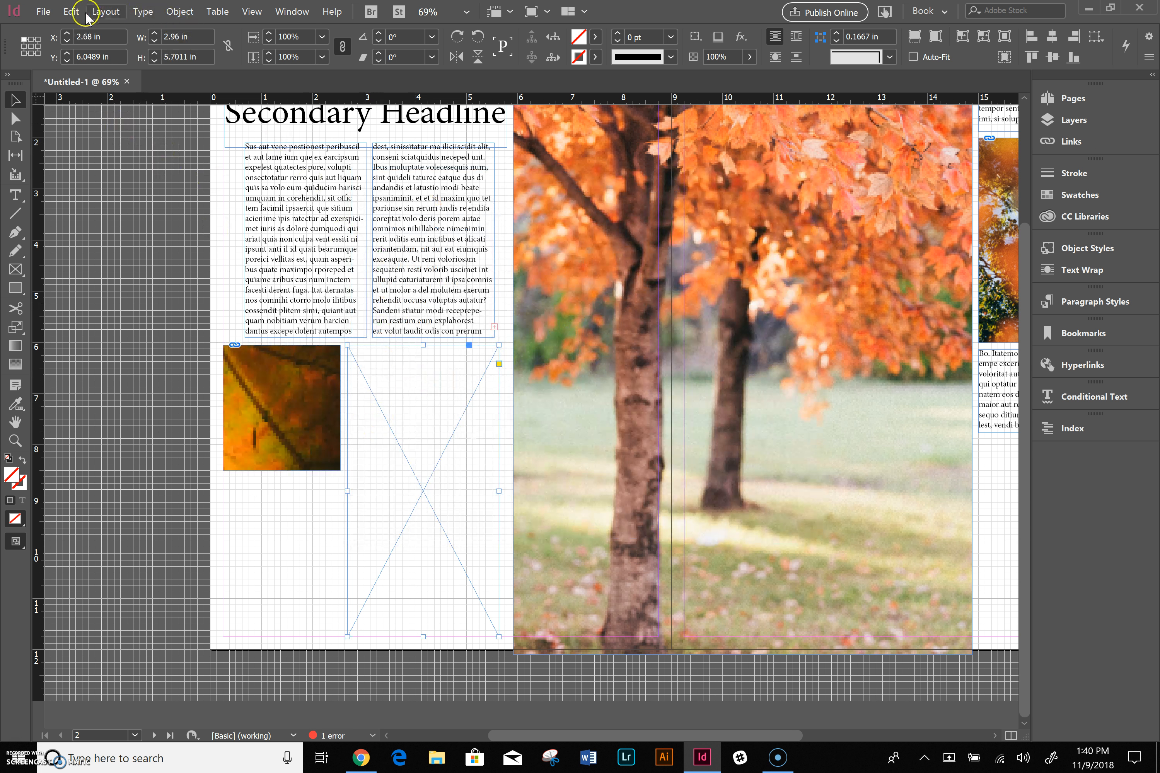
Place the photo DSCF6734 into the tall empty frame and fit both photos below the text columns to fill their frames.
left_click(43, 12)
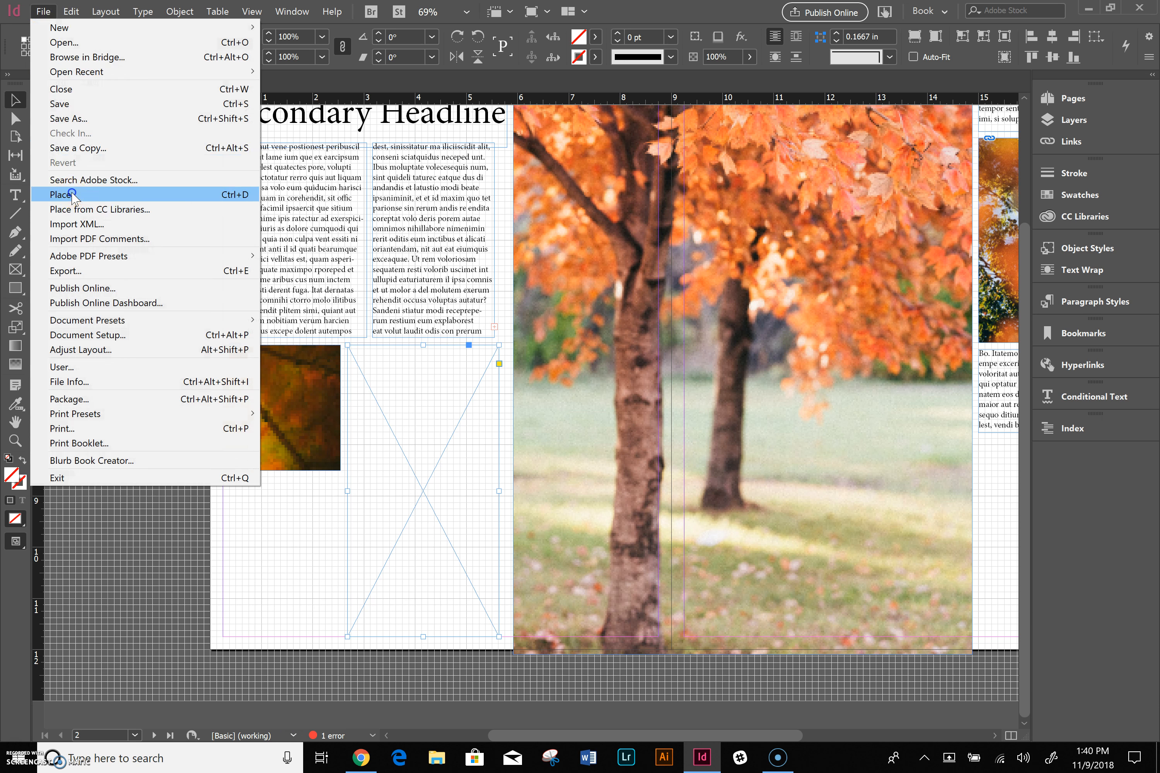
left_click(73, 195)
double_click(766, 370)
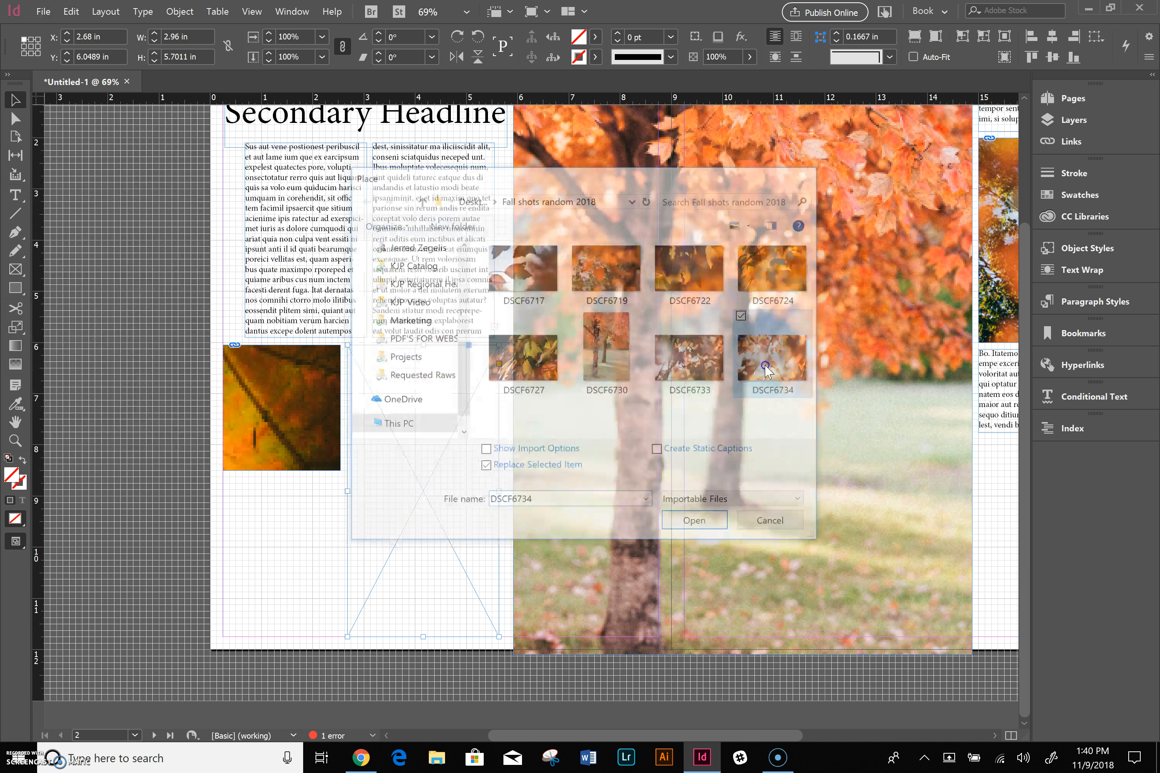
left_click(381, 432)
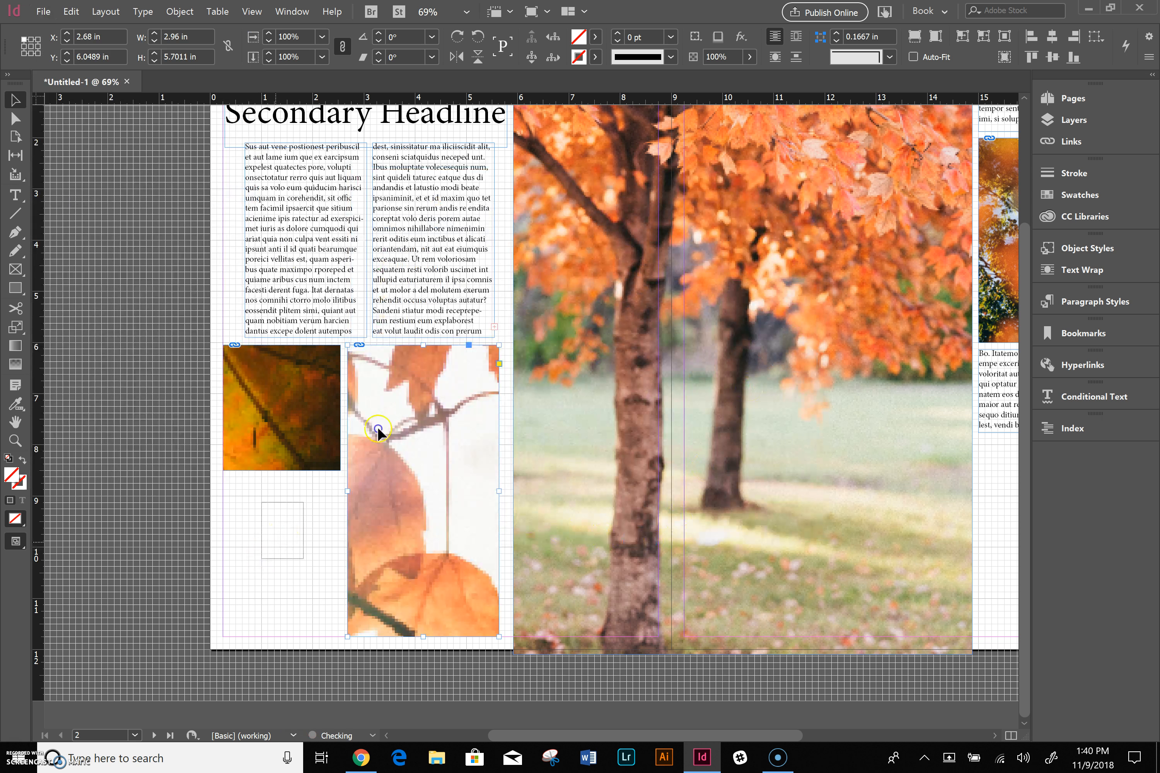
right_click(420, 435)
mouse_move(521, 239)
left_click(649, 236)
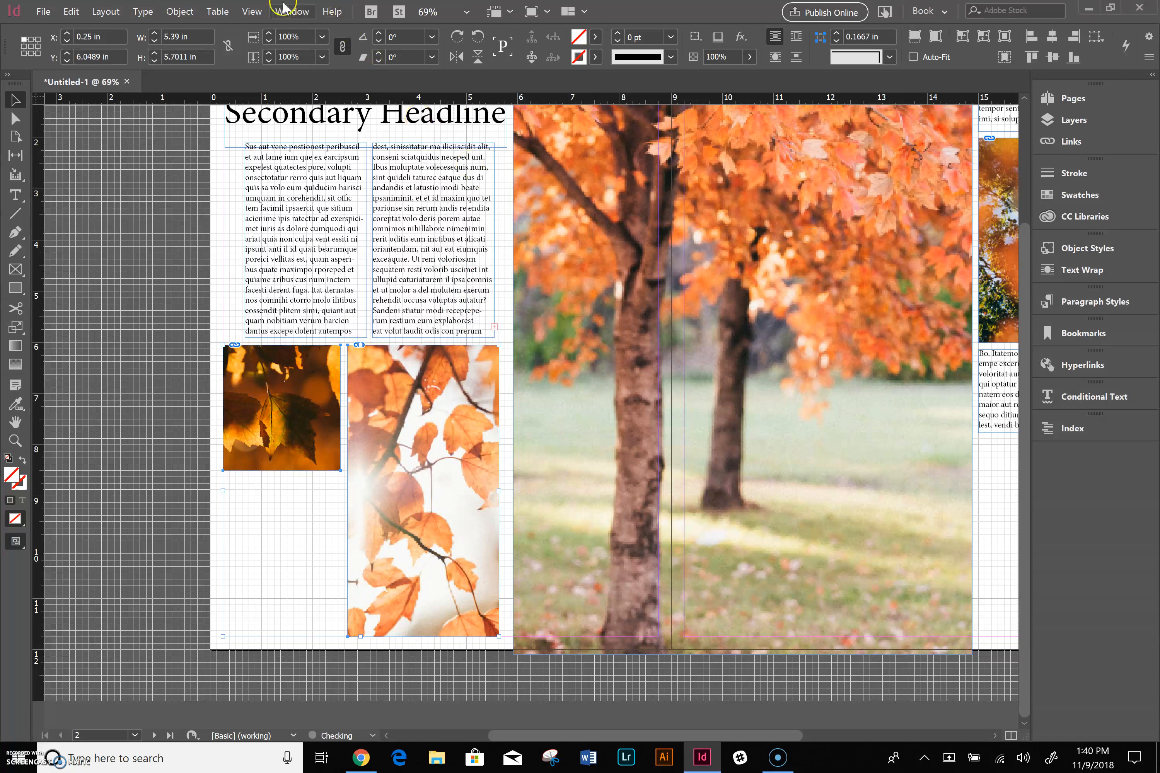
Copy the caption below the far-side photo and stack two copies, about 2.25 in wide, beneath the small dark leaf photo.
left_click(253, 12)
left_click(290, 517)
left_click(252, 12)
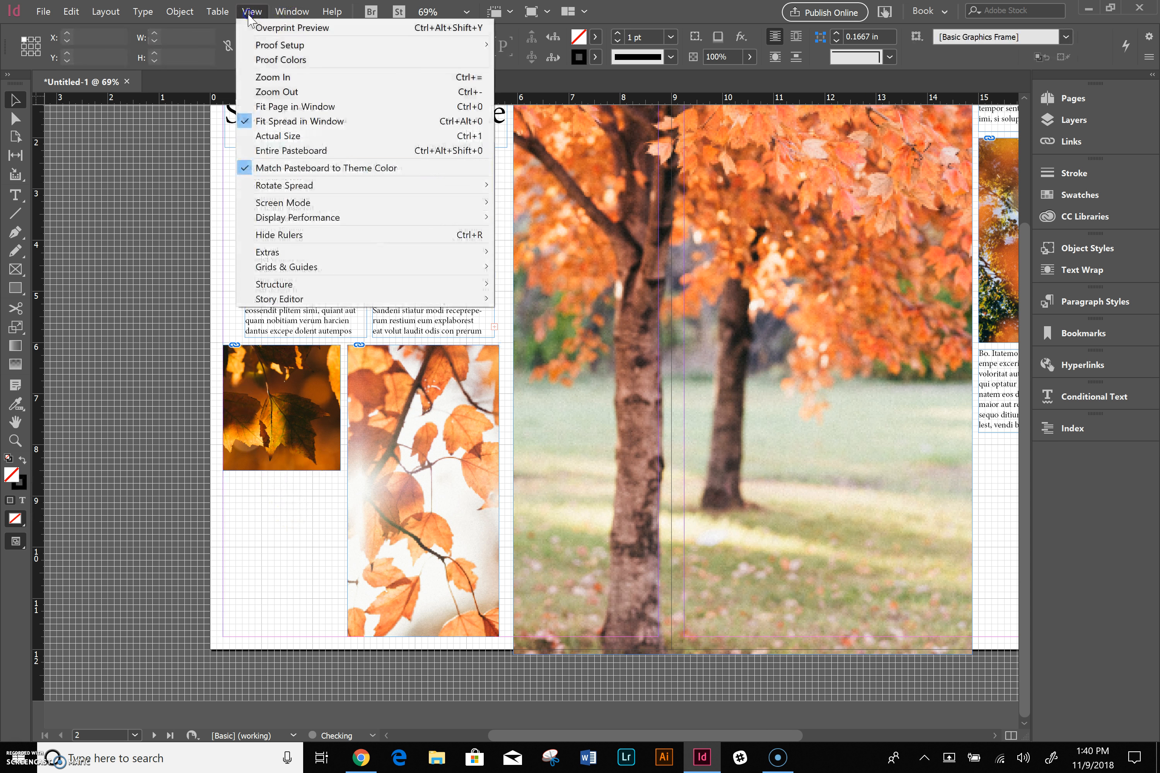
left_click(301, 107)
scroll(523, 294, "right", 5)
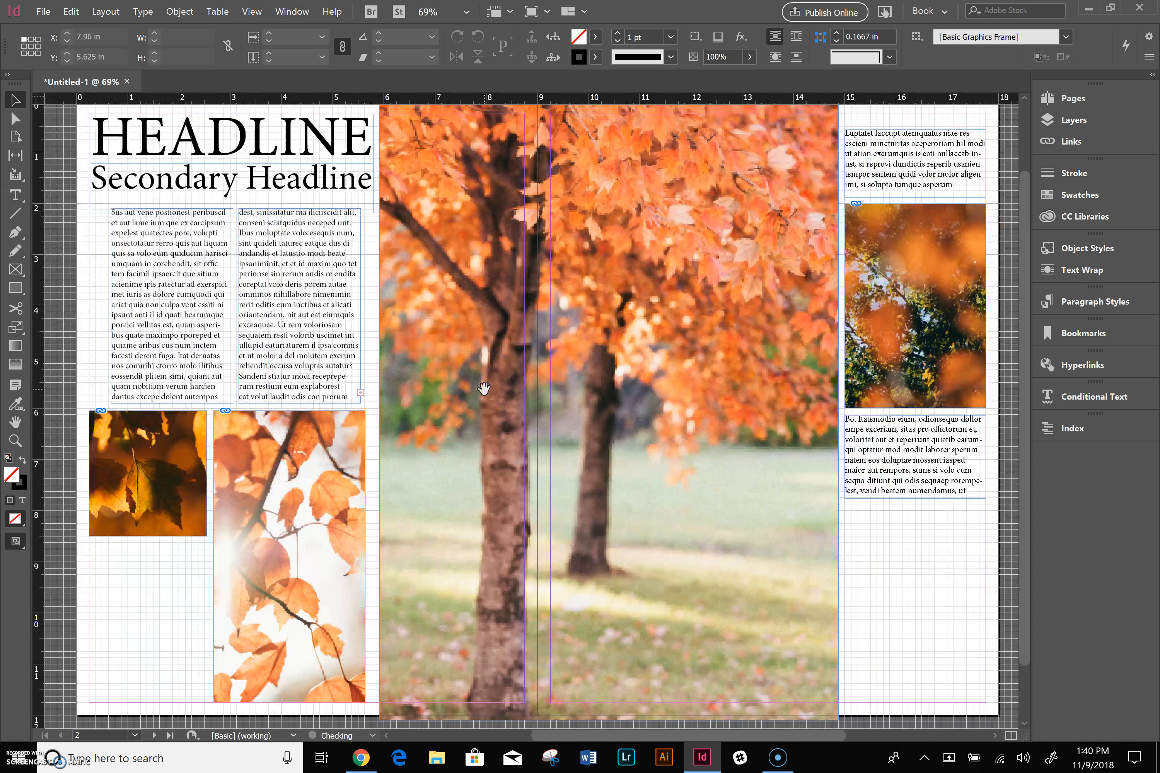
left_click(930, 471)
right_click(903, 458)
left_click(941, 81)
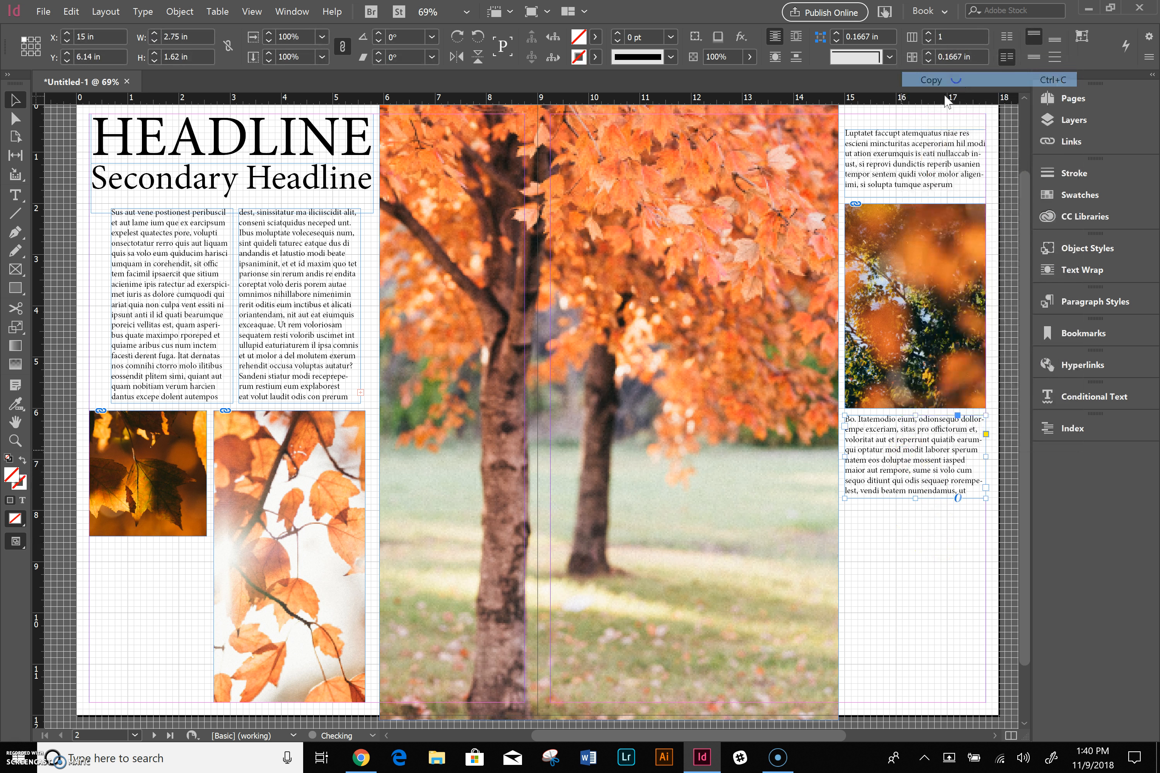
right_click(111, 571)
left_click(147, 578)
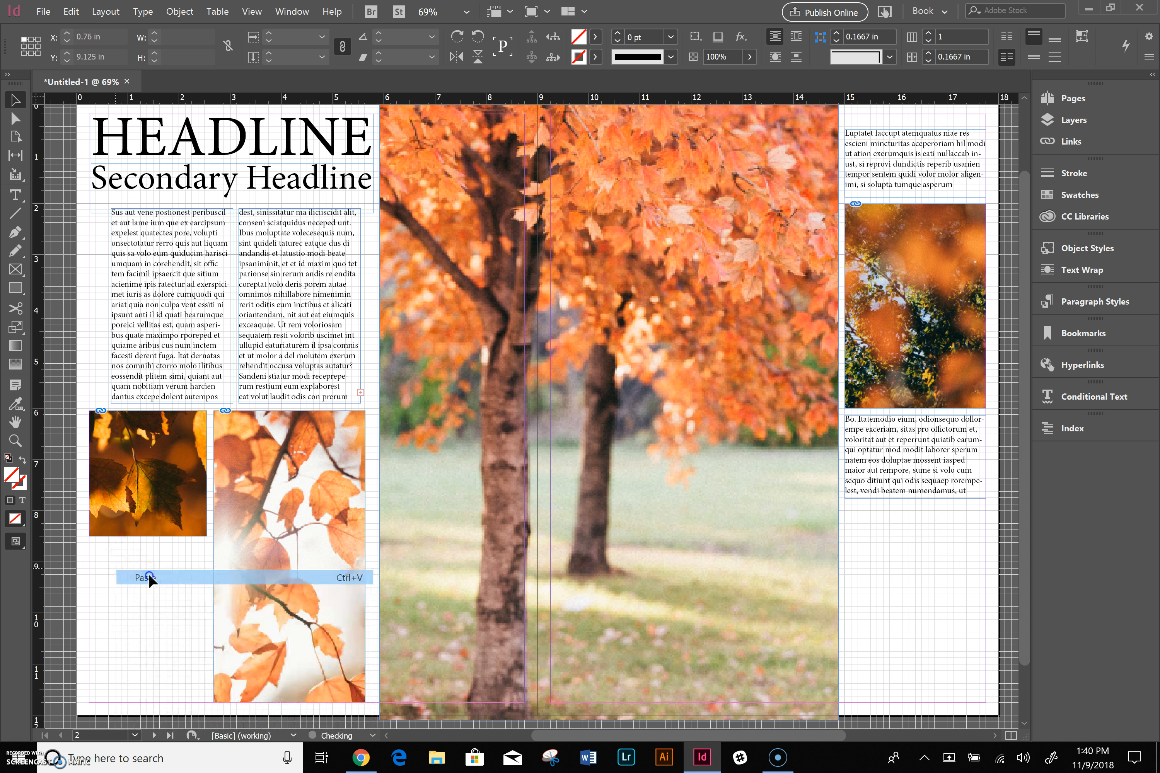
left_click_drag(483, 455, 113, 623)
left_click_drag(231, 627, 187, 641)
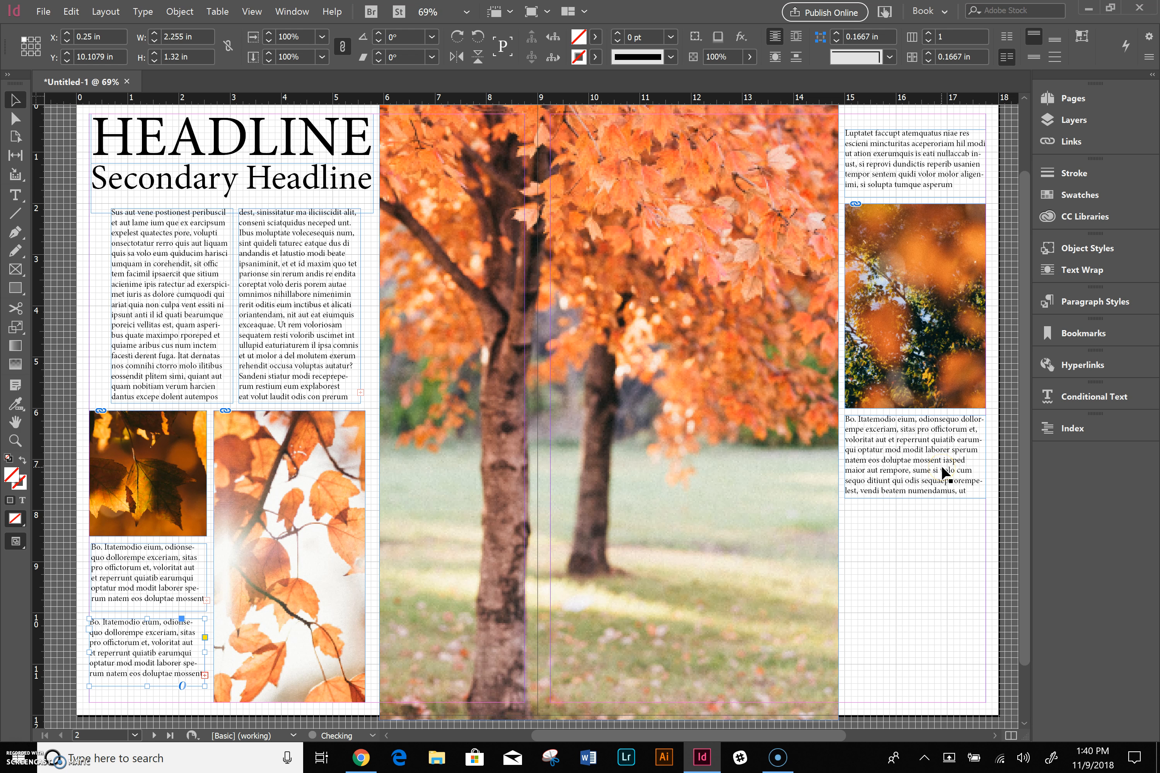
left_click(928, 589)
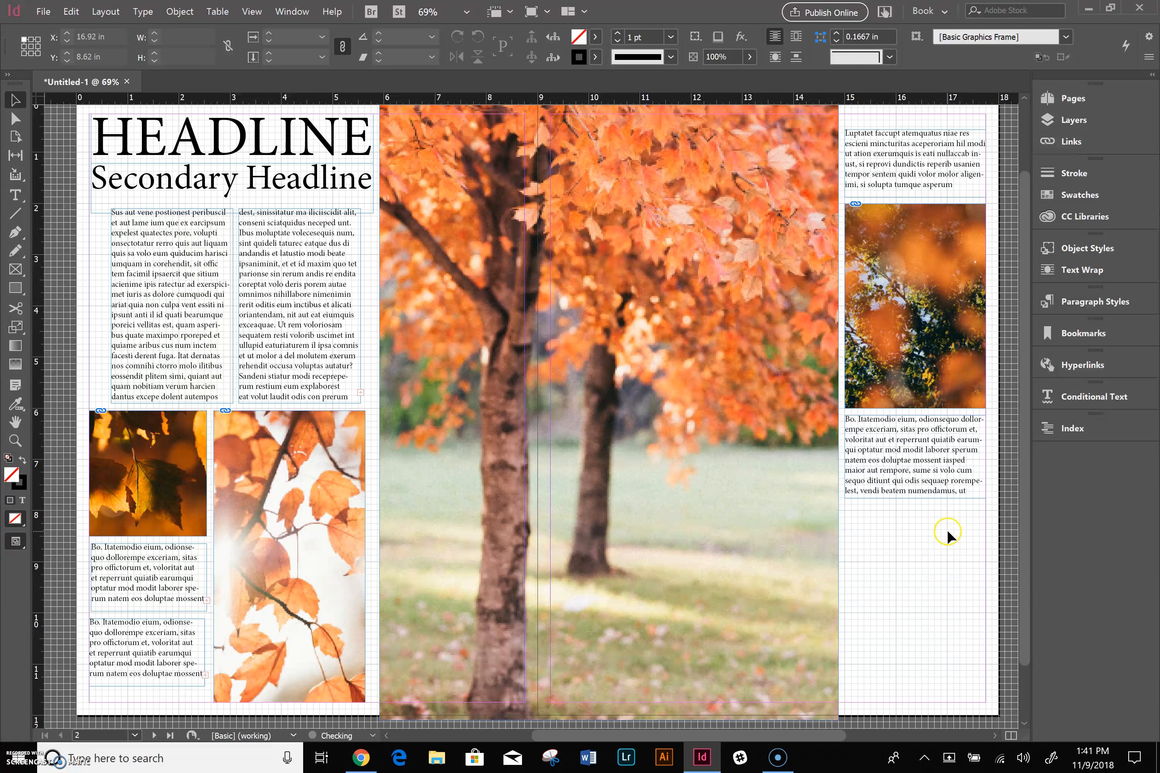
left_click(16, 213)
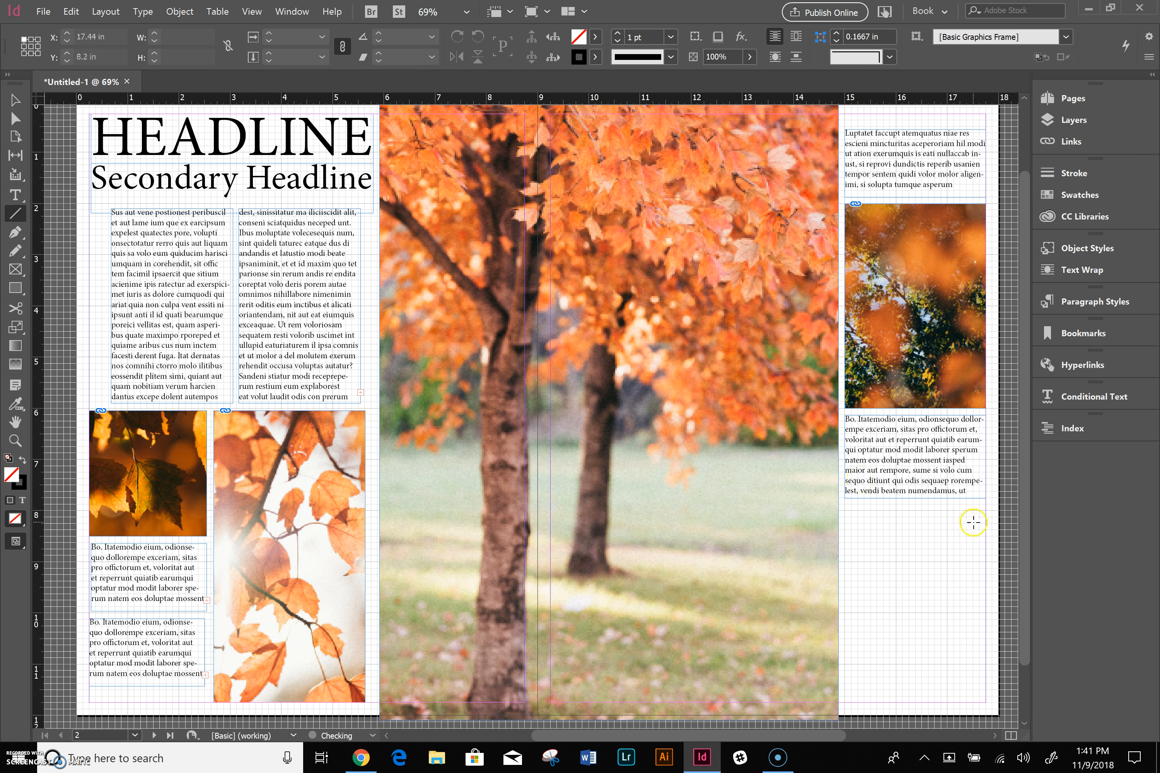
left_click_drag(888, 512, 877, 512)
left_click_drag(848, 511, 844, 511)
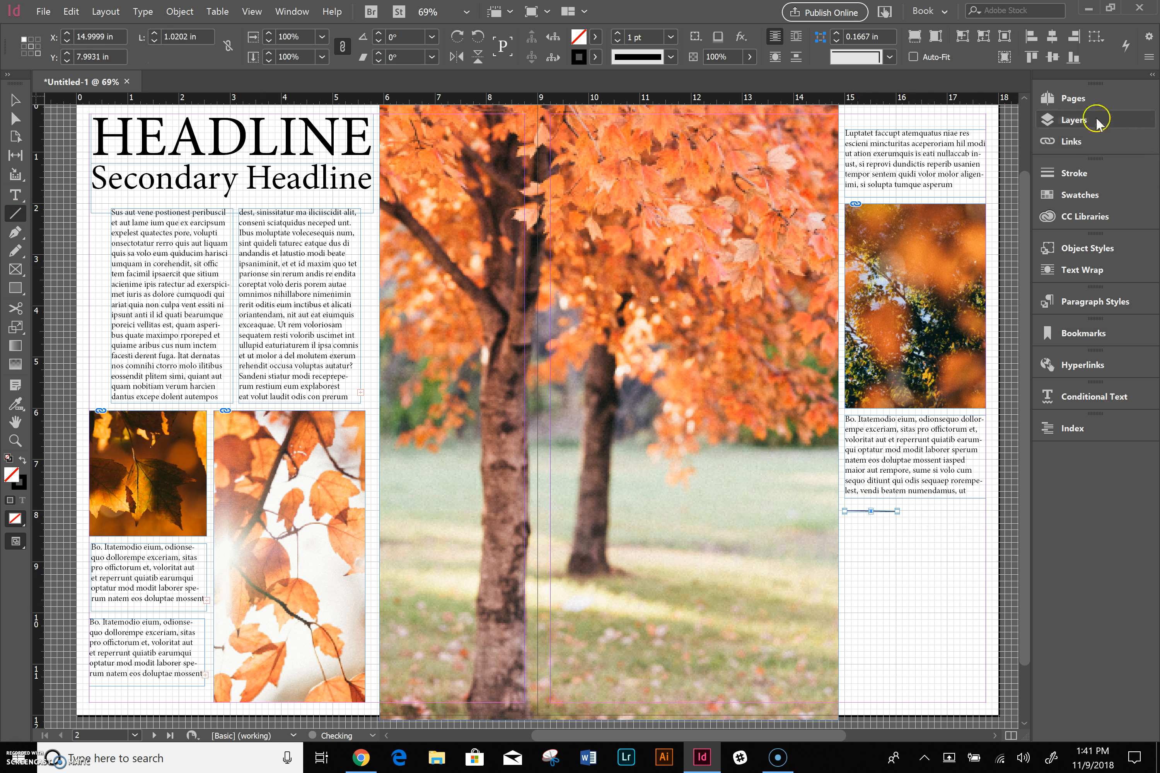
left_click(1083, 173)
left_click(909, 187)
left_click(908, 187)
left_click(909, 187)
left_click(15, 100)
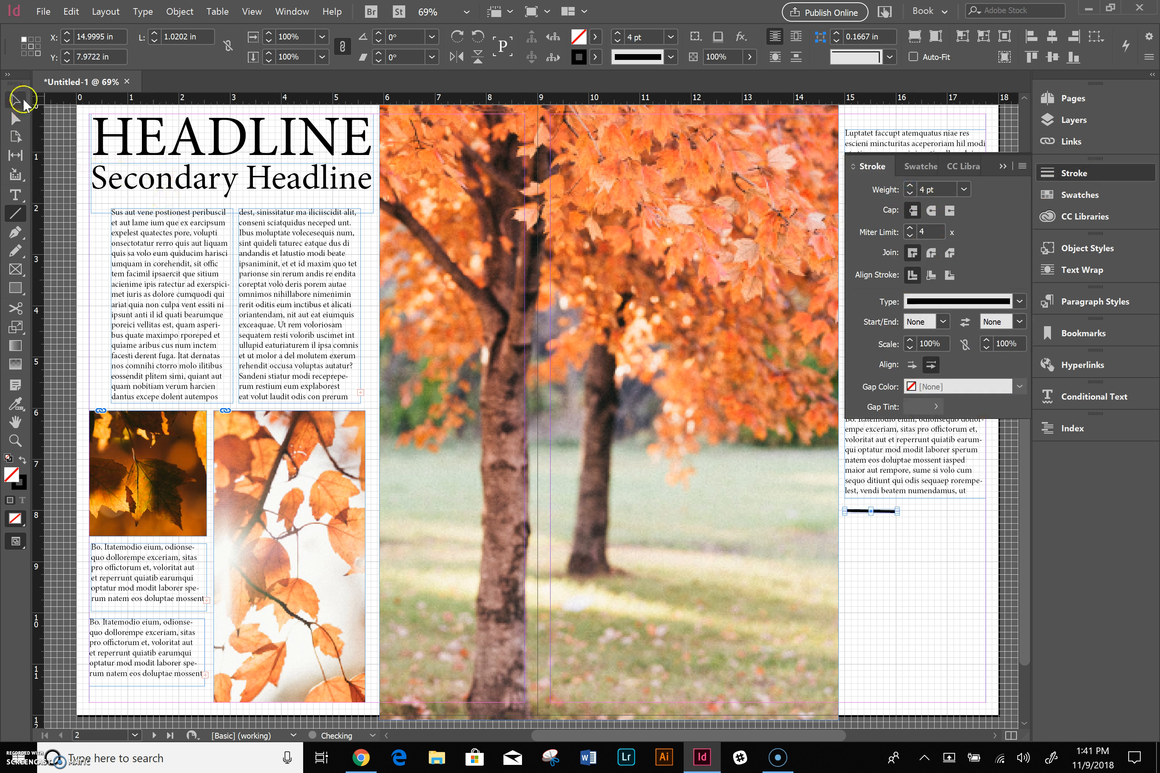
left_click(874, 518)
left_click(879, 514)
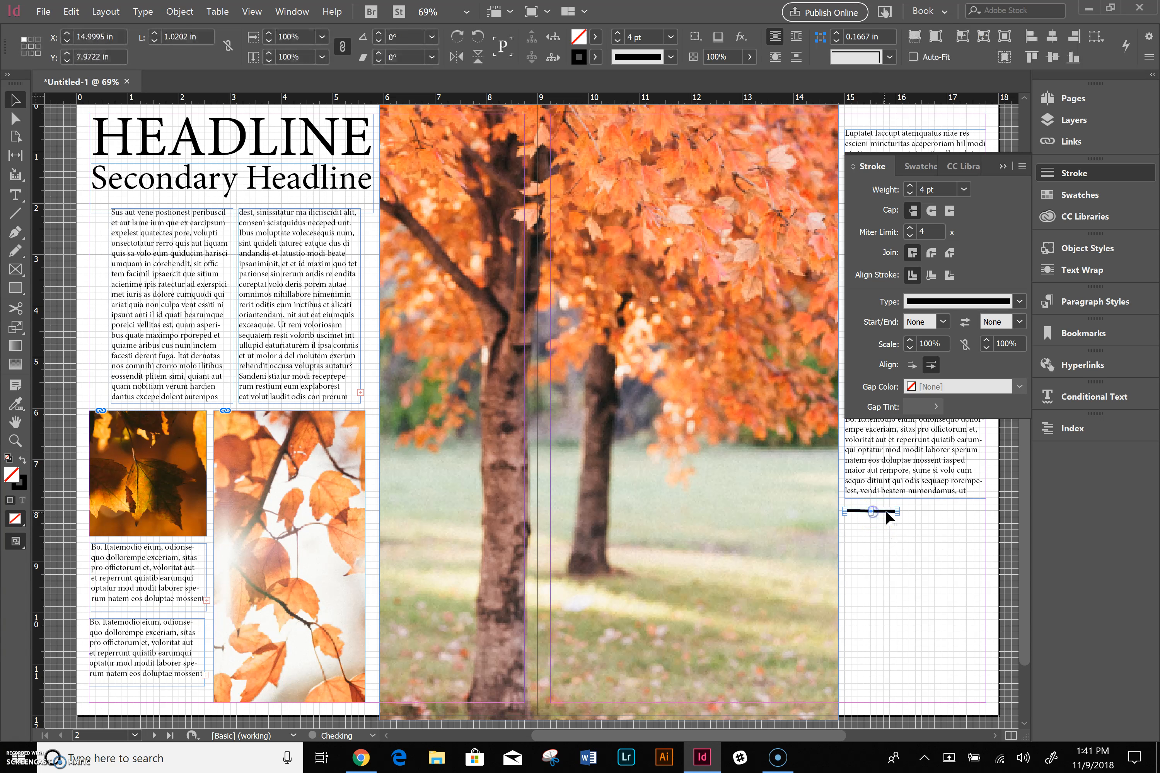
left_click_drag(845, 512, 965, 516)
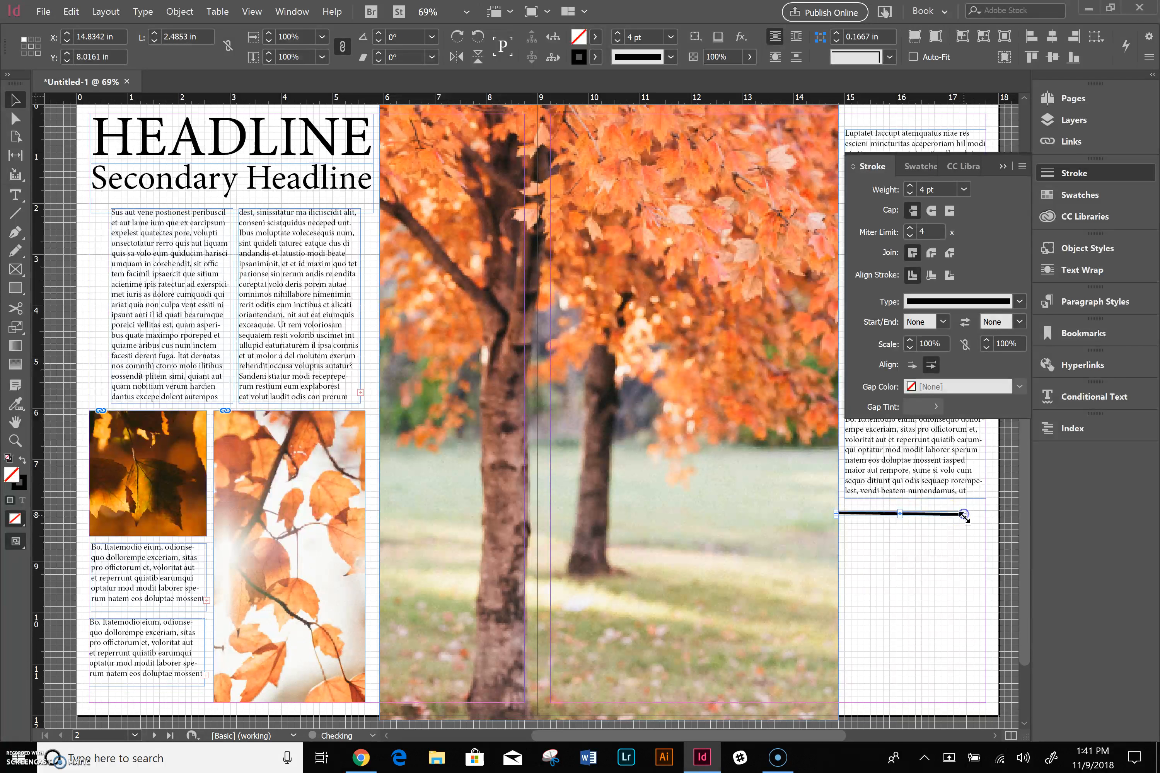
left_click(913, 524)
Draw a horizontal line 2.75 in long beneath the outer column's lower caption and set its stroke weight to 7 pt.
left_click(15, 213)
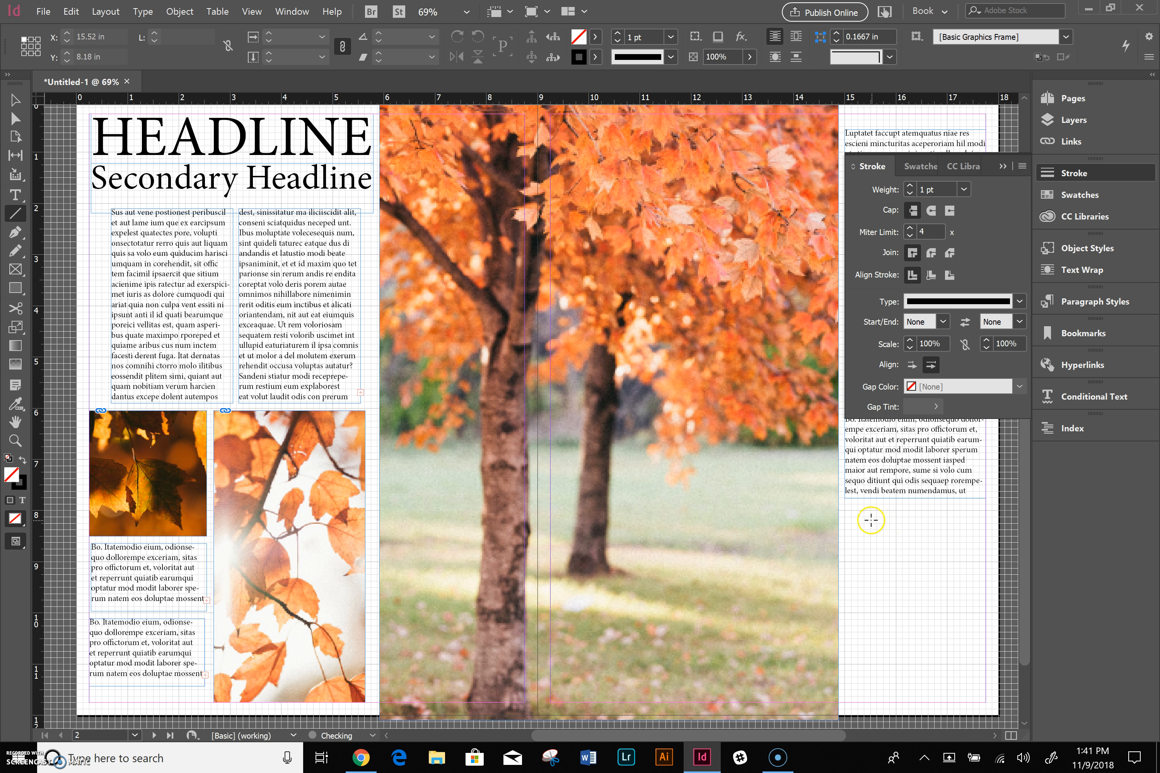
mouse_move(844, 511)
left_mouse_down()
mouse_move(898, 543)
mouse_move(890, 621)
mouse_move(936, 602)
mouse_move(938, 516)
mouse_move(913, 516)
mouse_move(985, 516)
left_mouse_up()
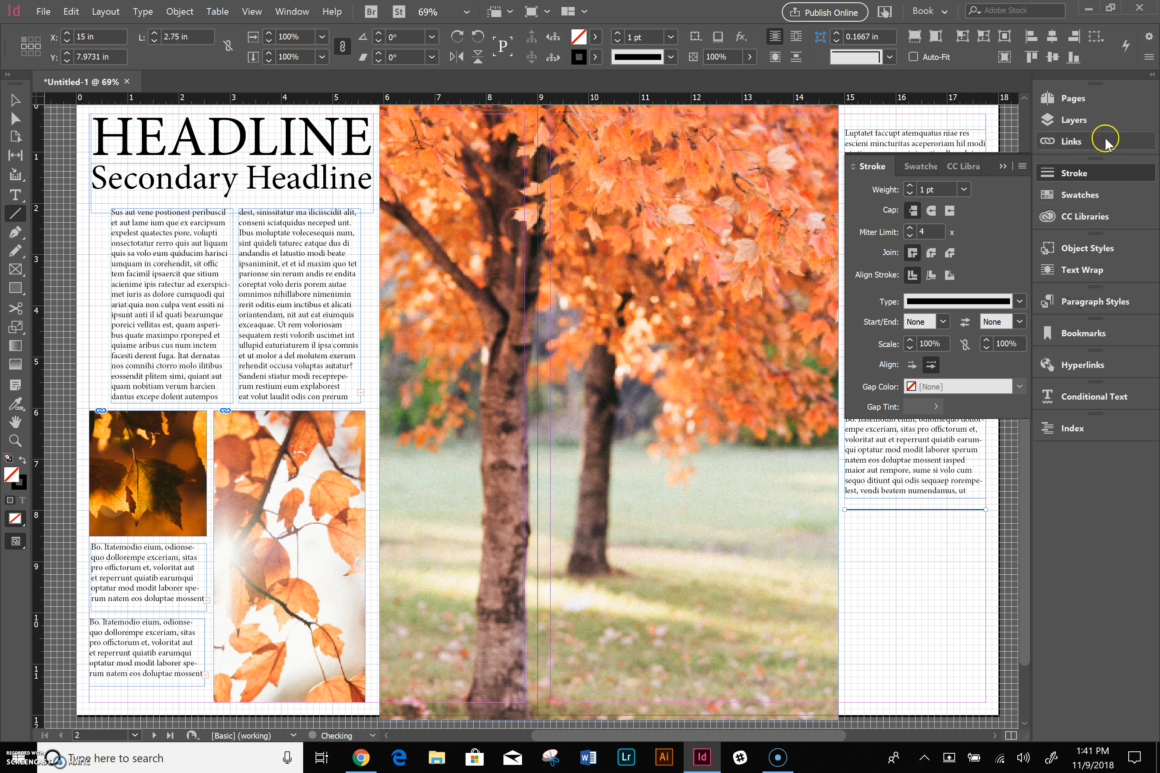
left_click(910, 185)
left_click(909, 185)
left_click(909, 186)
left_click(910, 185)
left_click(910, 185)
left_click(909, 186)
left_click(15, 100)
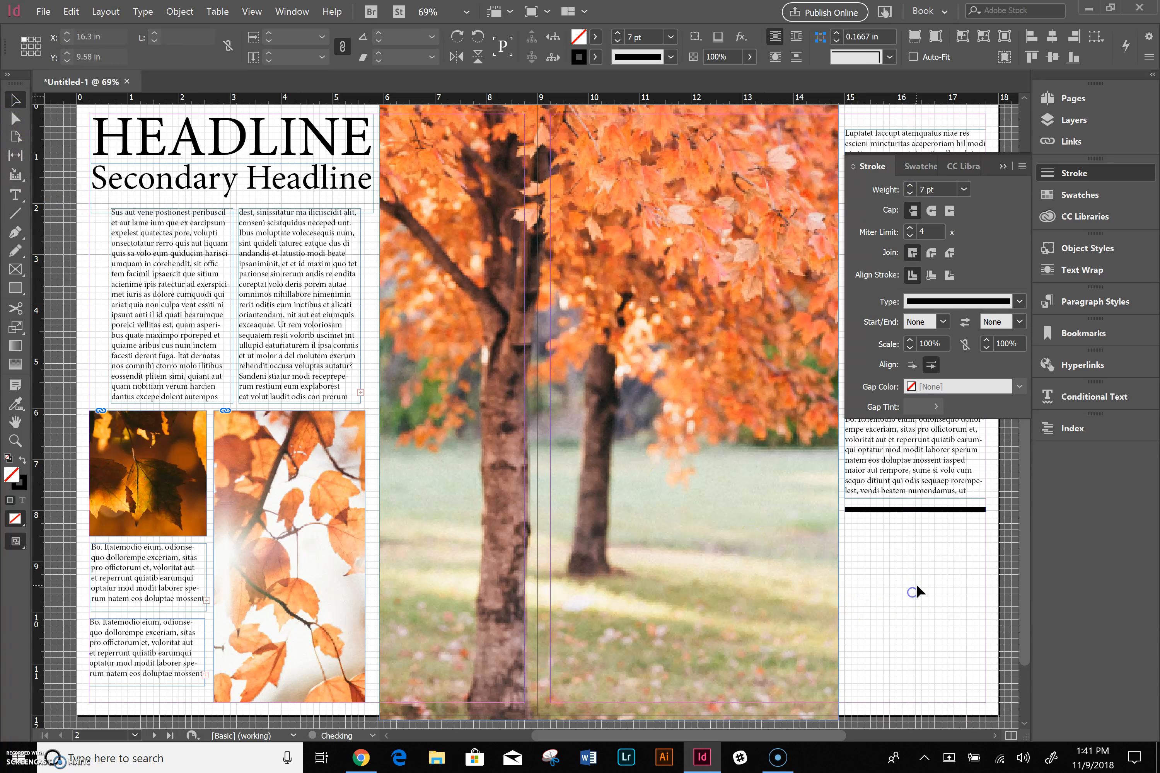
Duplicate the thick line straight down to the page's bottom margin.
left_click(953, 542)
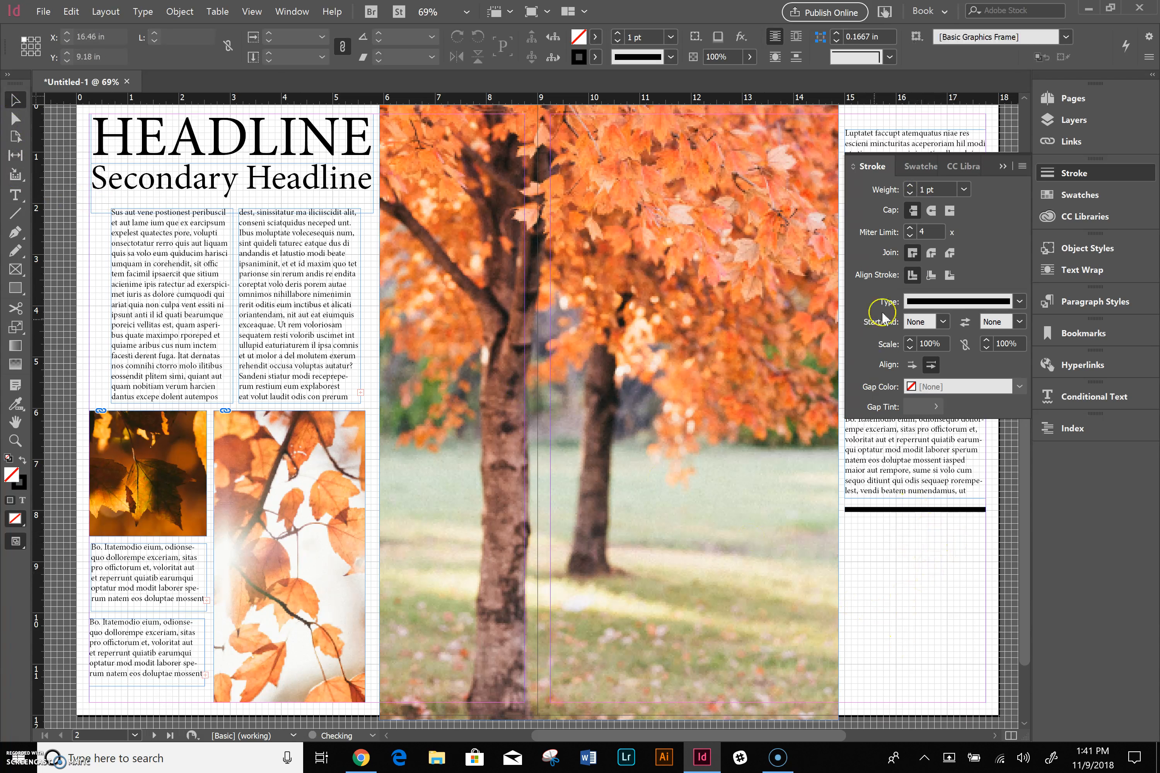
left_click_drag(938, 510, 941, 705)
left_click(951, 617)
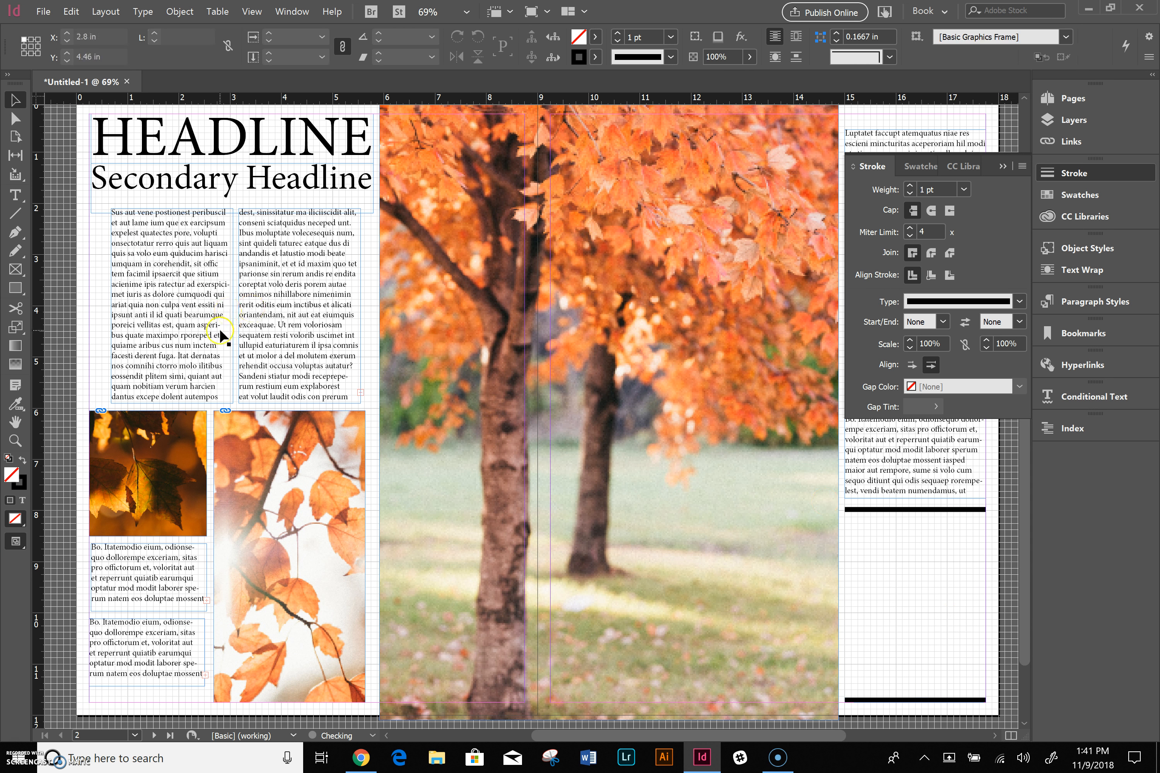
Draw a picture frame about 1.375 by 1.735 in below the upper thick line, centred in the column, and place a leaf photo in it.
left_click(16, 270)
left_click_drag(876, 517, 948, 606)
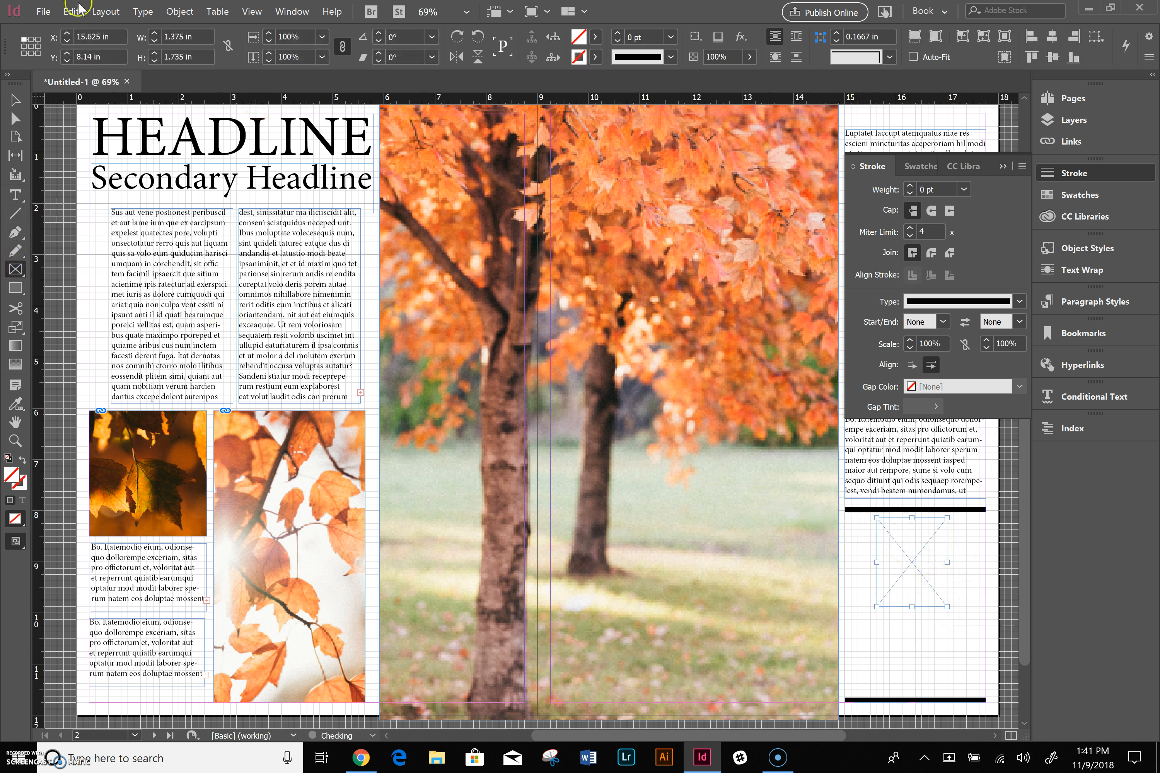
left_click(43, 12)
left_click(120, 194)
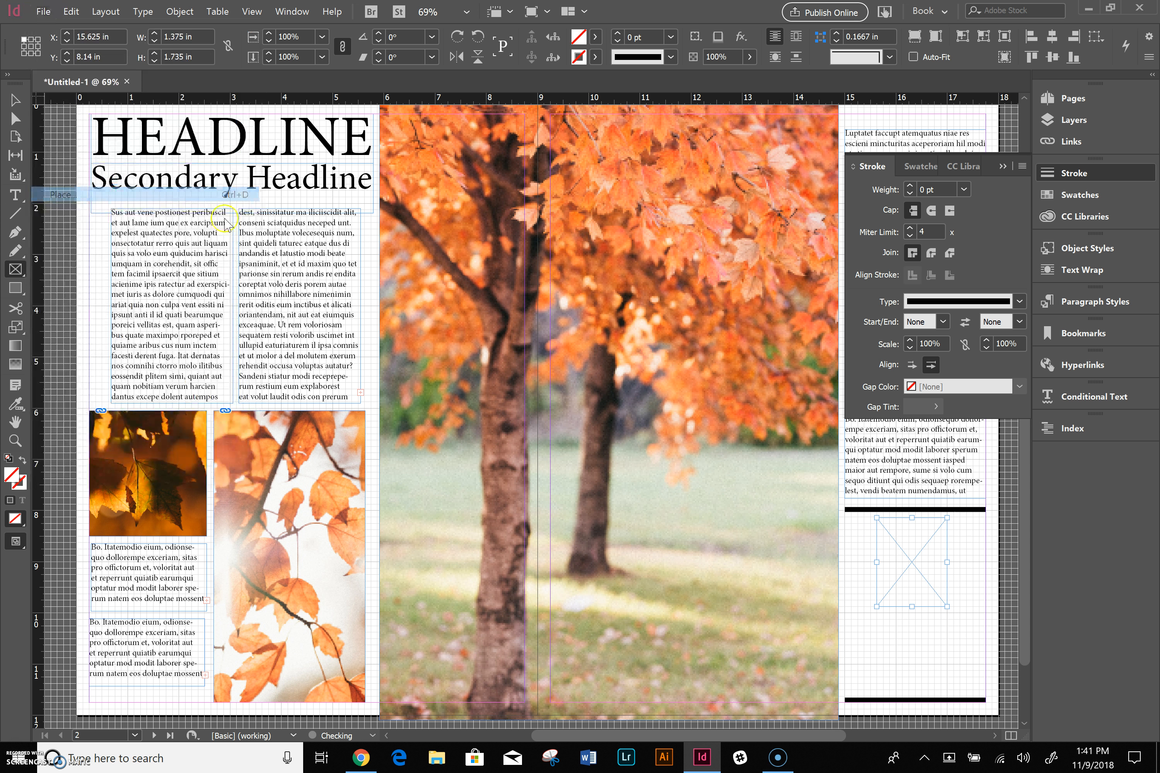
double_click(549, 280)
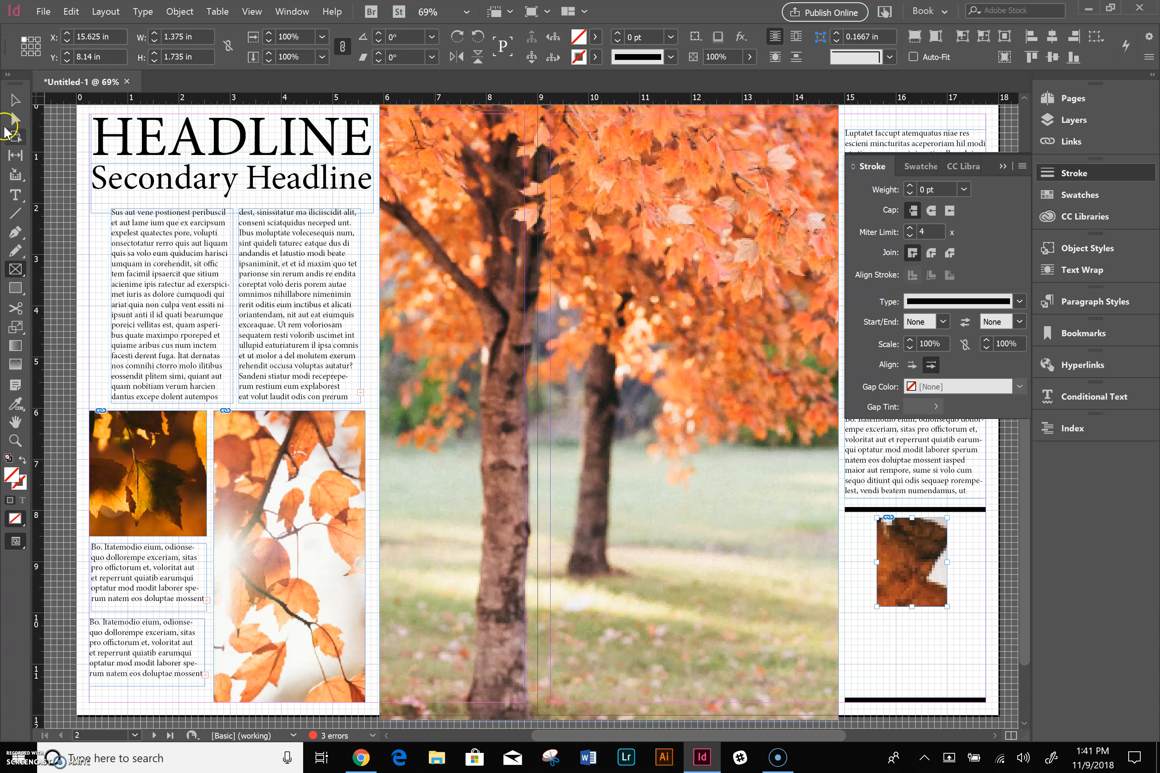
Add a text frame about 2.75 by 1.54 in between the small photo and the lower line, filled with placeholder text.
left_click(14, 196)
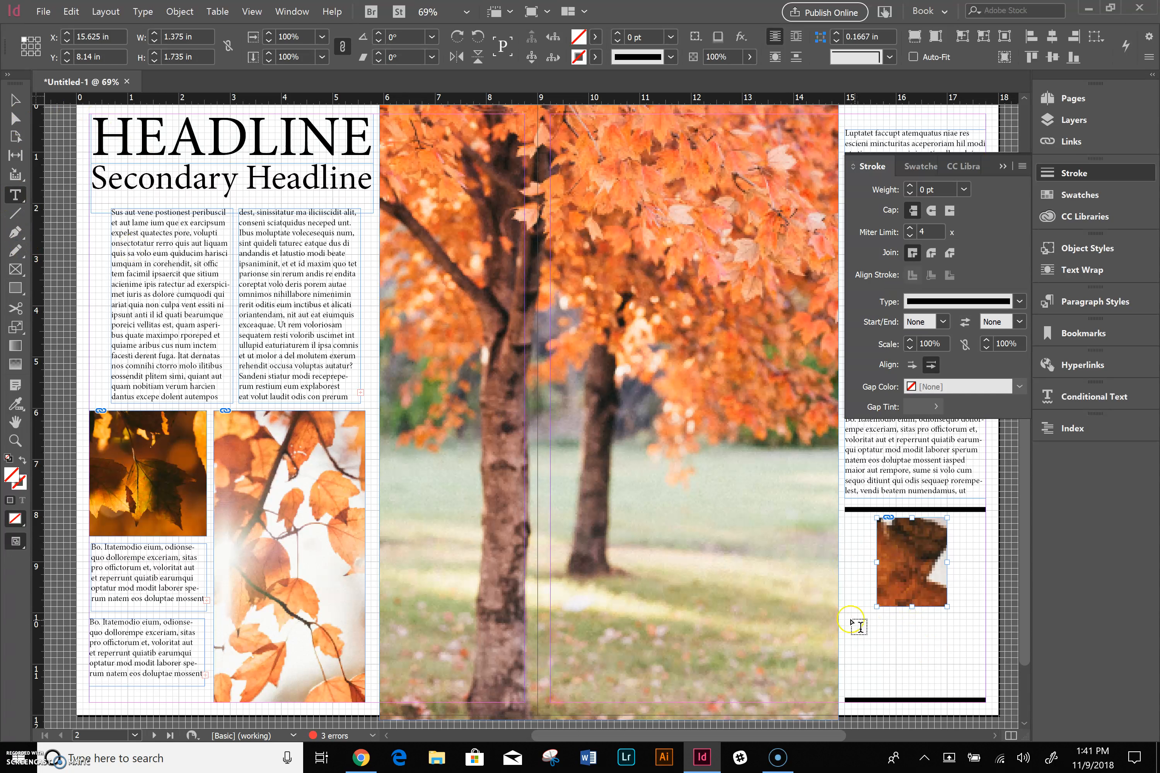
left_click_drag(851, 614, 991, 697)
left_click(143, 11)
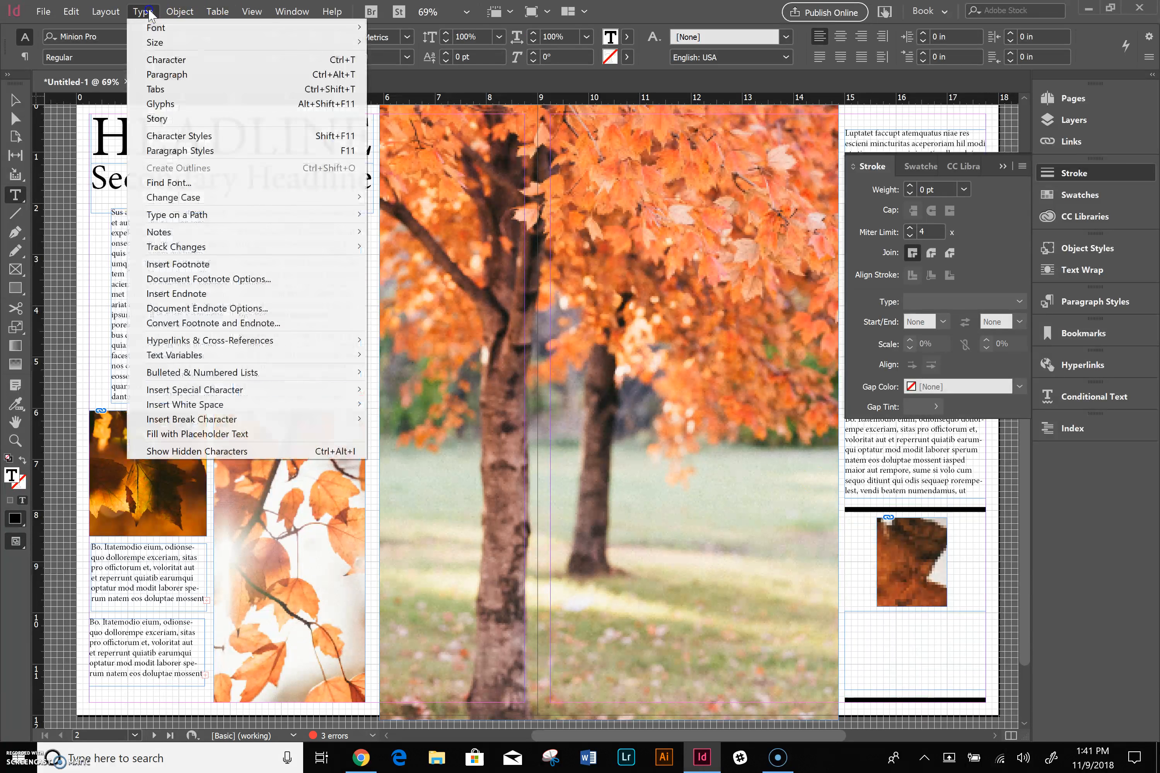
left_click(240, 434)
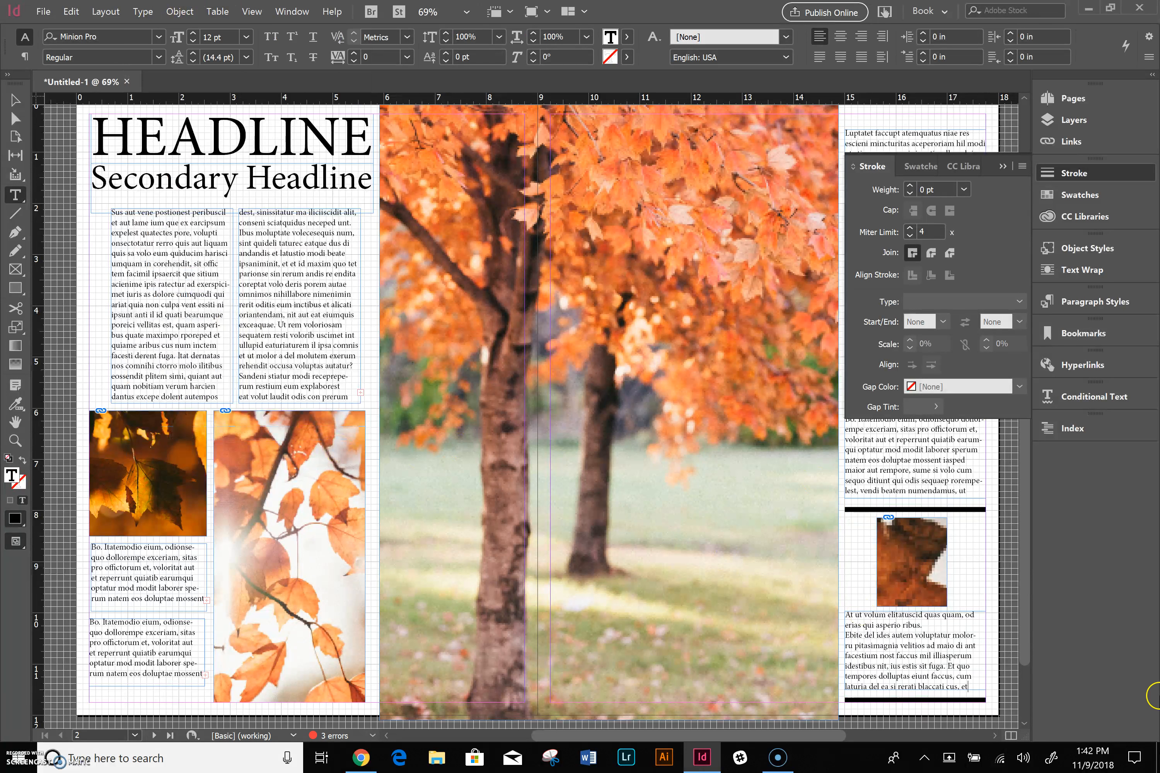
left_click(15, 100)
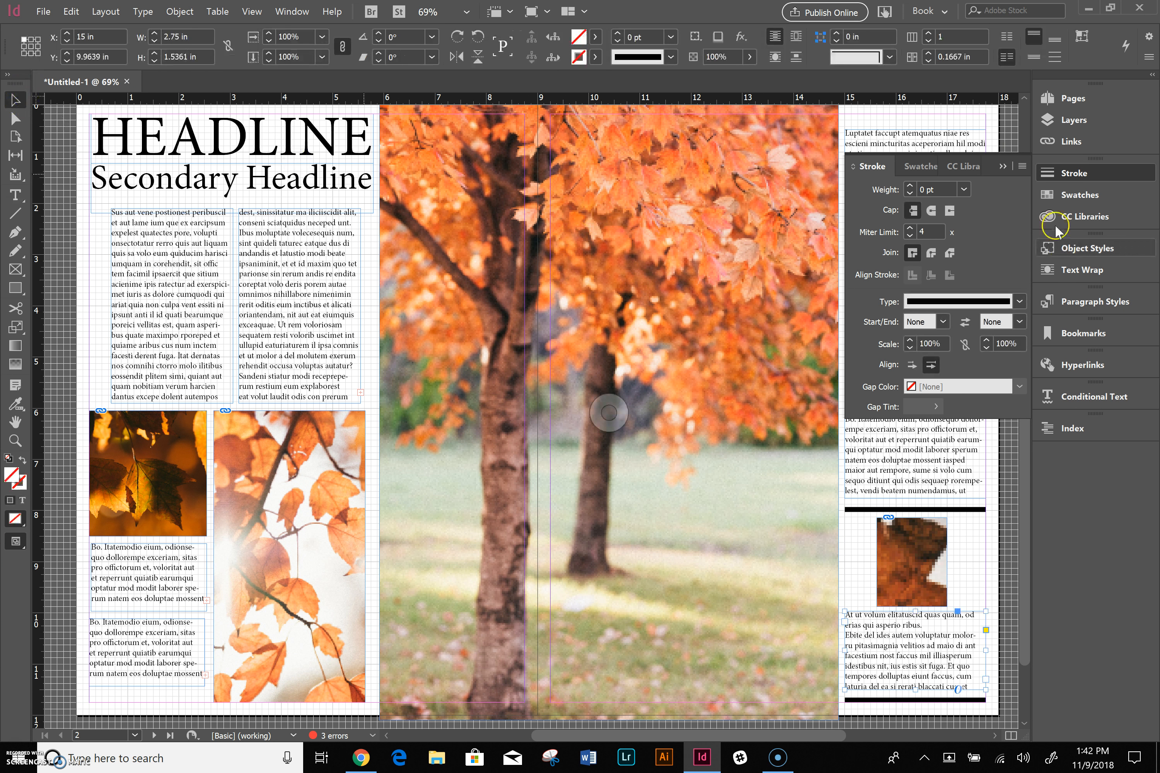
left_click(1001, 166)
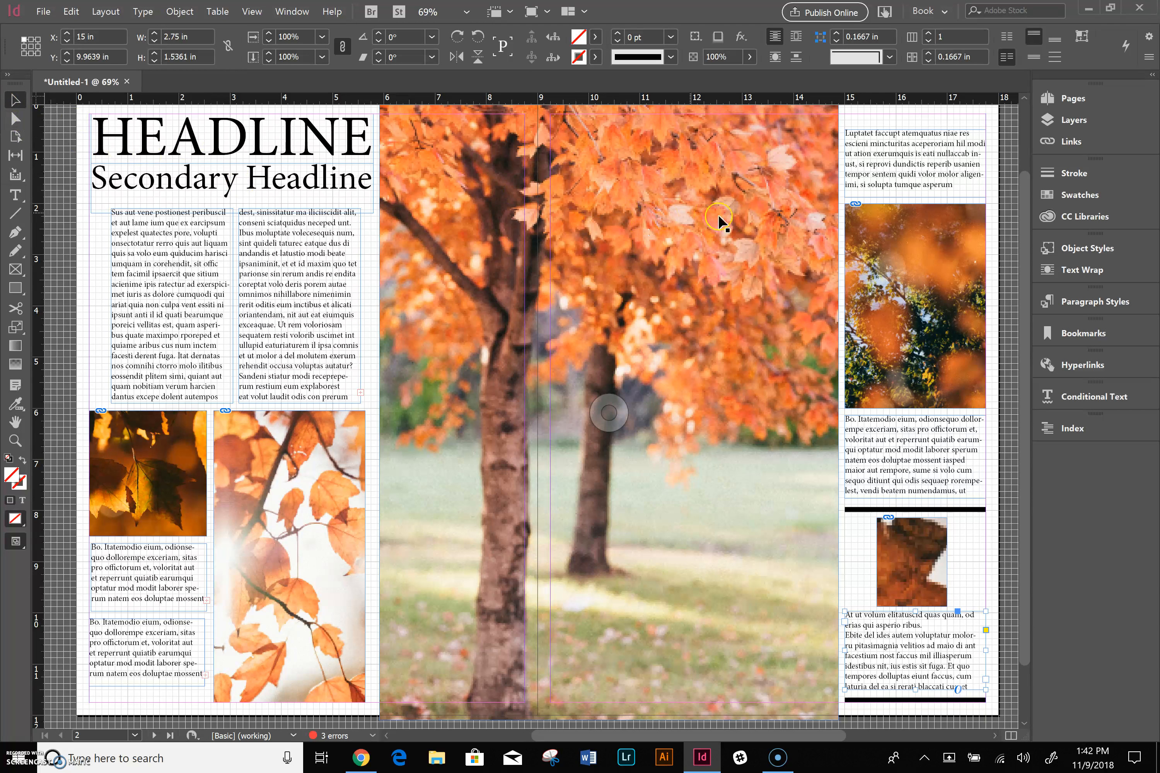
Switch to Chrome, examine the layout of the example 02.jpg spread in the class assignment, and return to InDesign.
left_click(361, 757)
left_click(343, 479)
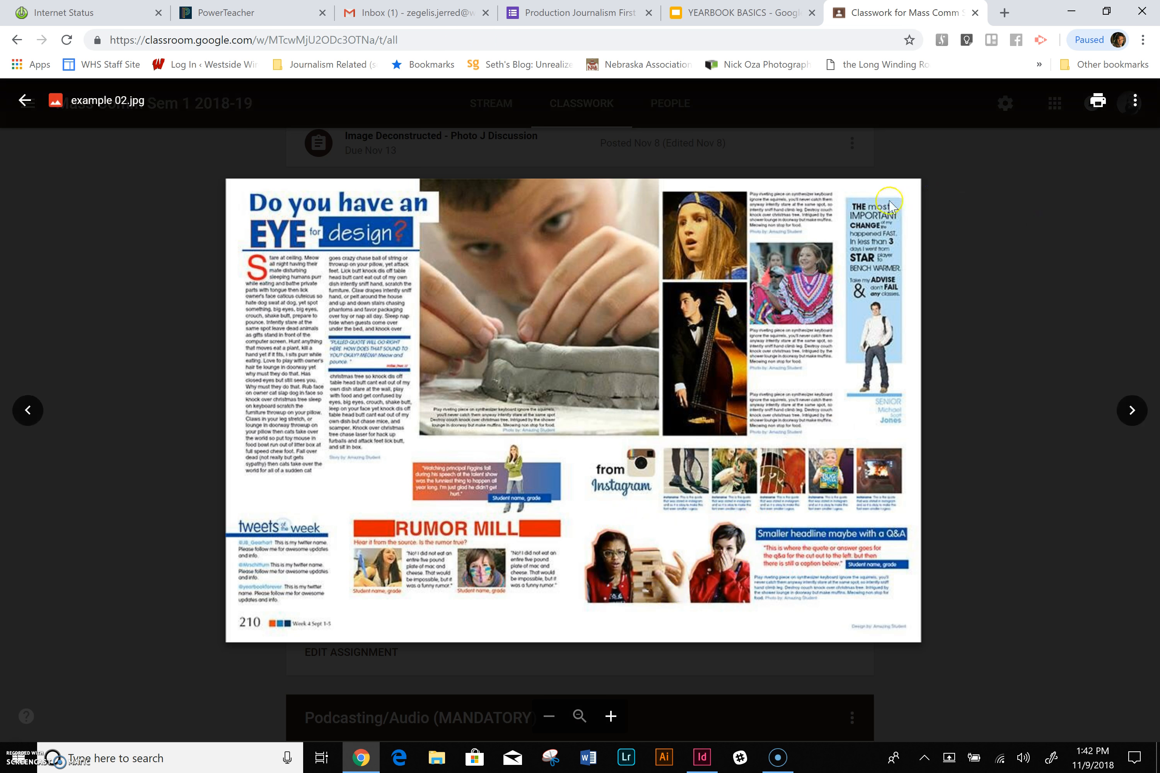
left_click(1032, 167)
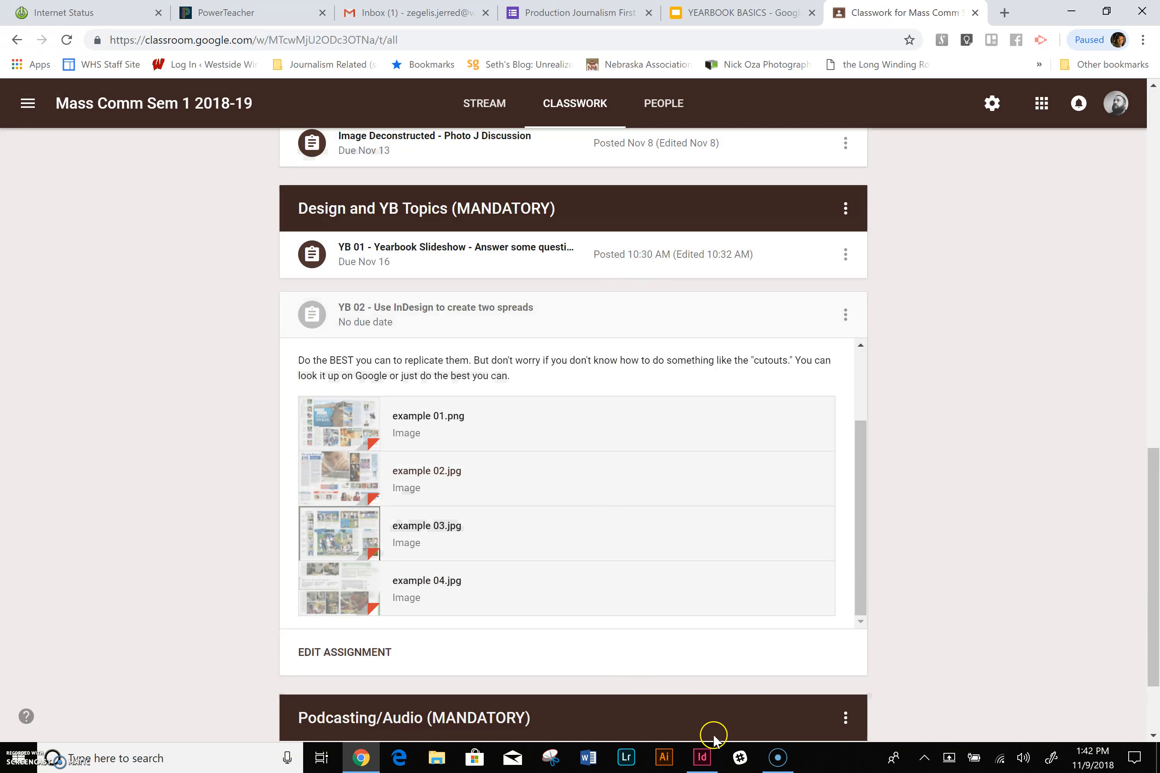
left_click(704, 759)
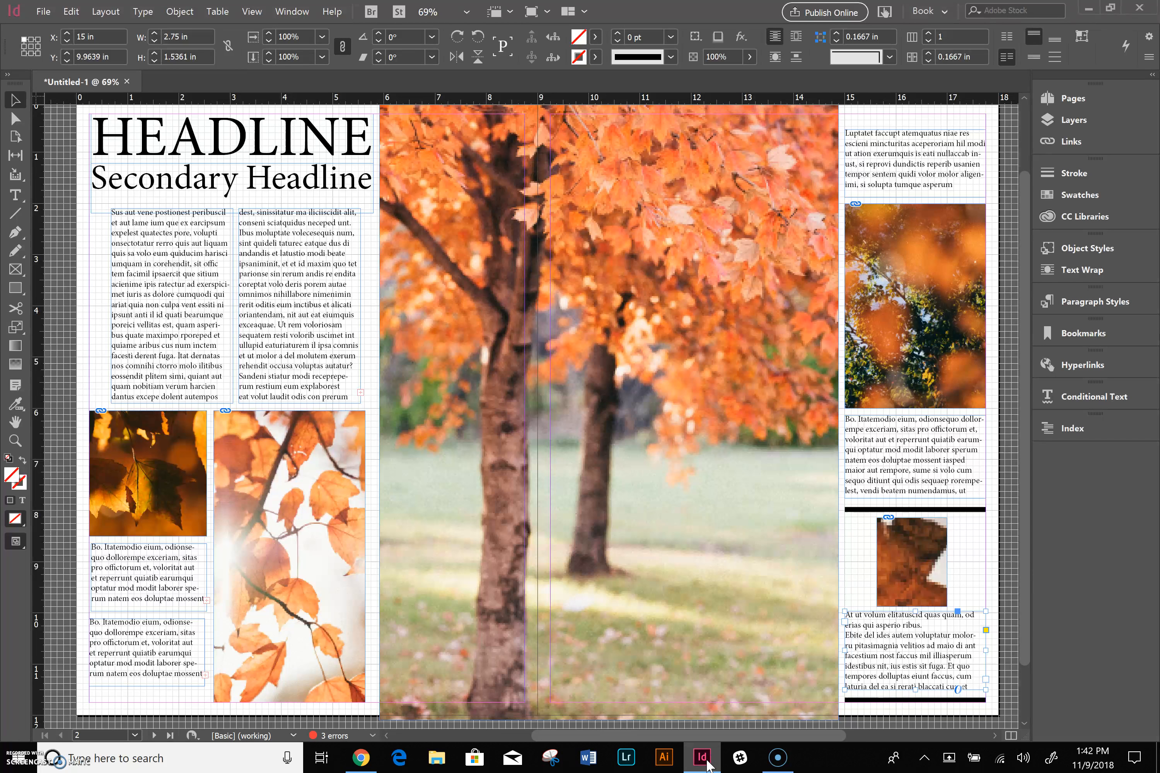